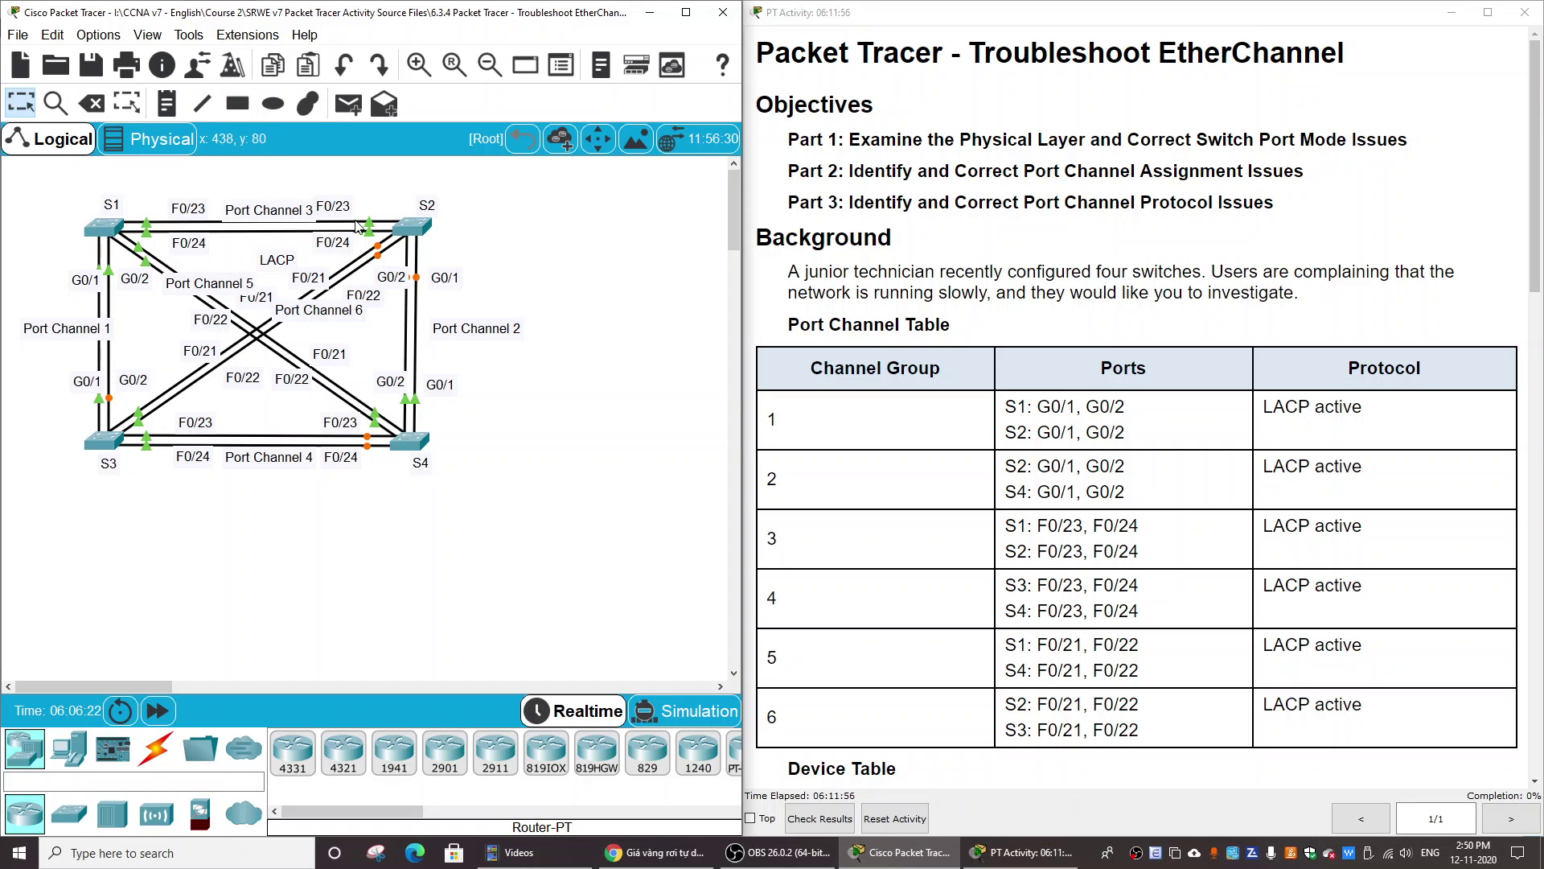
Step: Review the switch topology, the Port Channel and Device tables, and the instructions for Parts 1 and 2
{"action": "left_click_drag", "start_coordinate": [64, 174], "coordinate": [560, 546]}
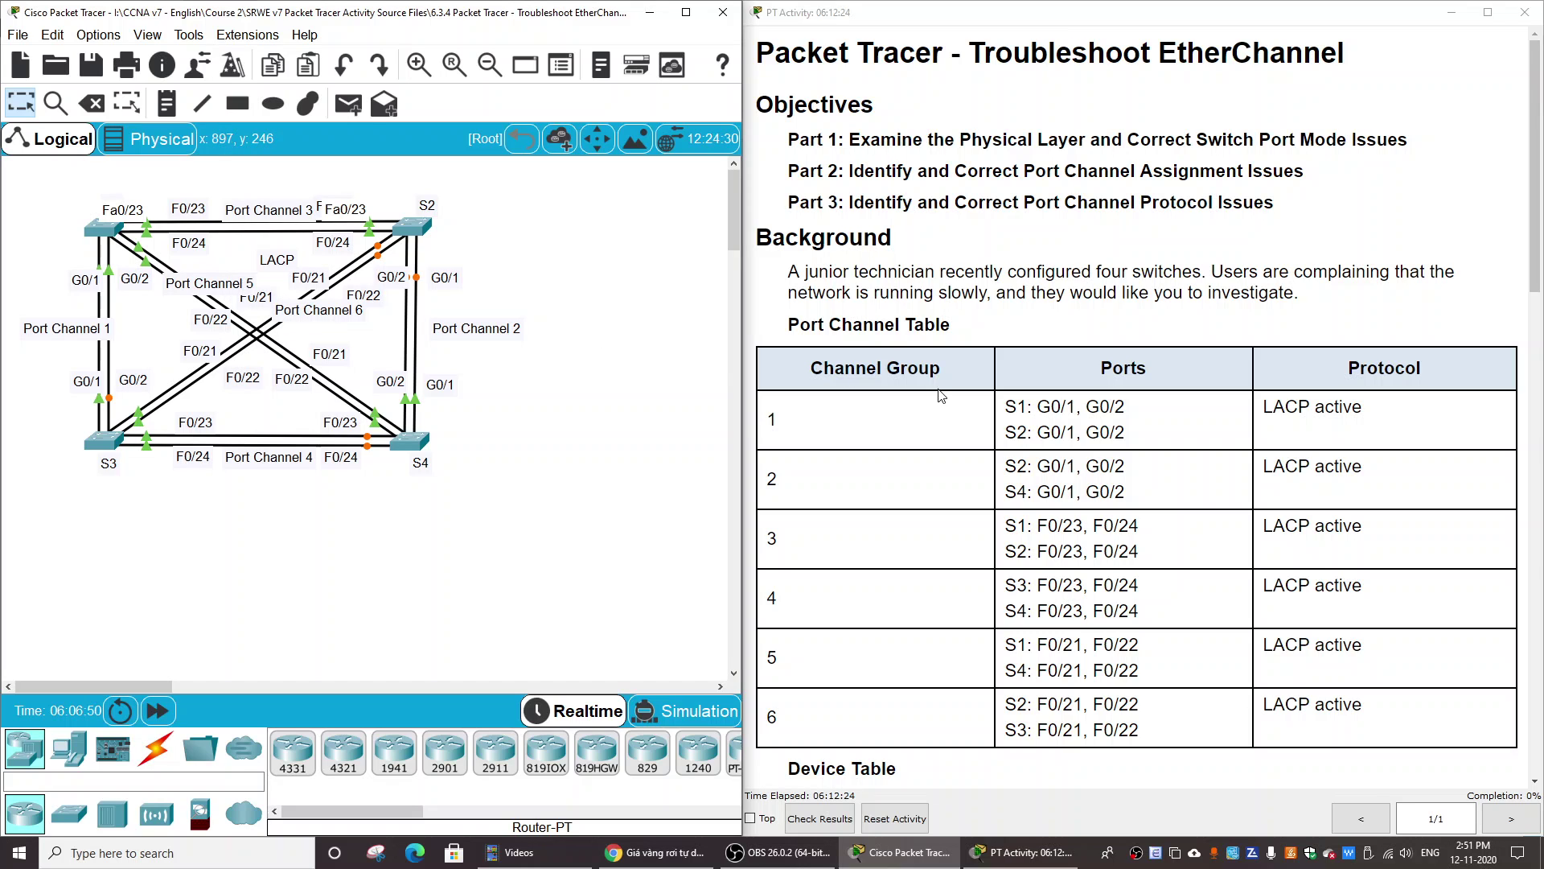
{"action": "left_click", "coordinate": [791, 329]}
{"action": "left_click_drag", "start_coordinate": [791, 330], "coordinate": [958, 330]}
{"action": "left_click", "coordinate": [935, 349]}
{"action": "scroll", "coordinate": [1118, 429], "scroll_direction": "down", "scroll_amount": 2}
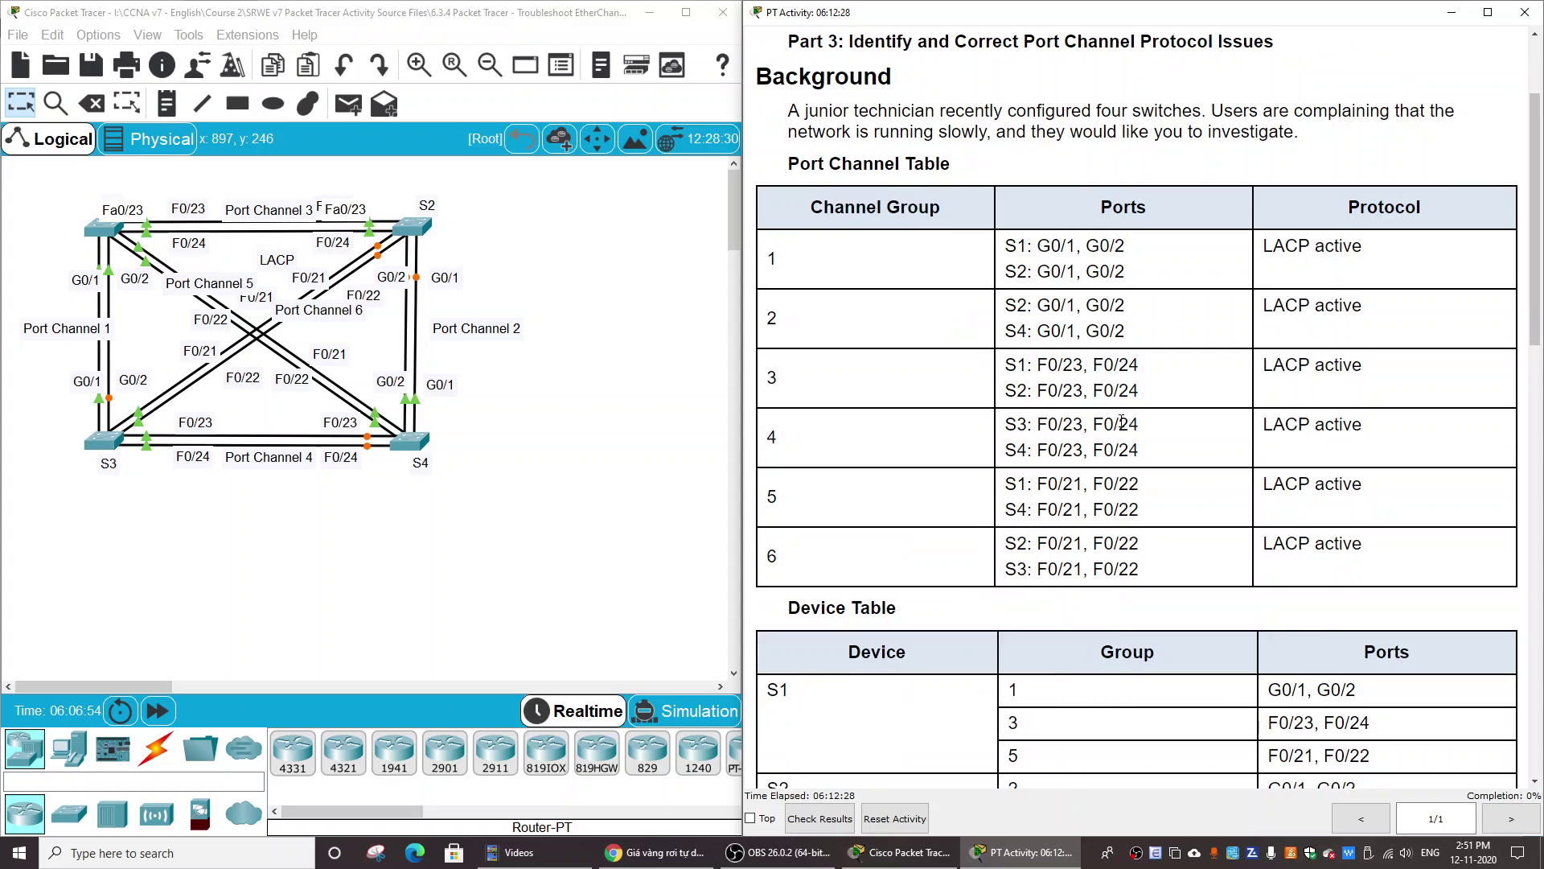
{"action": "scroll", "coordinate": [1118, 402], "scroll_direction": "up", "scroll_amount": 1}
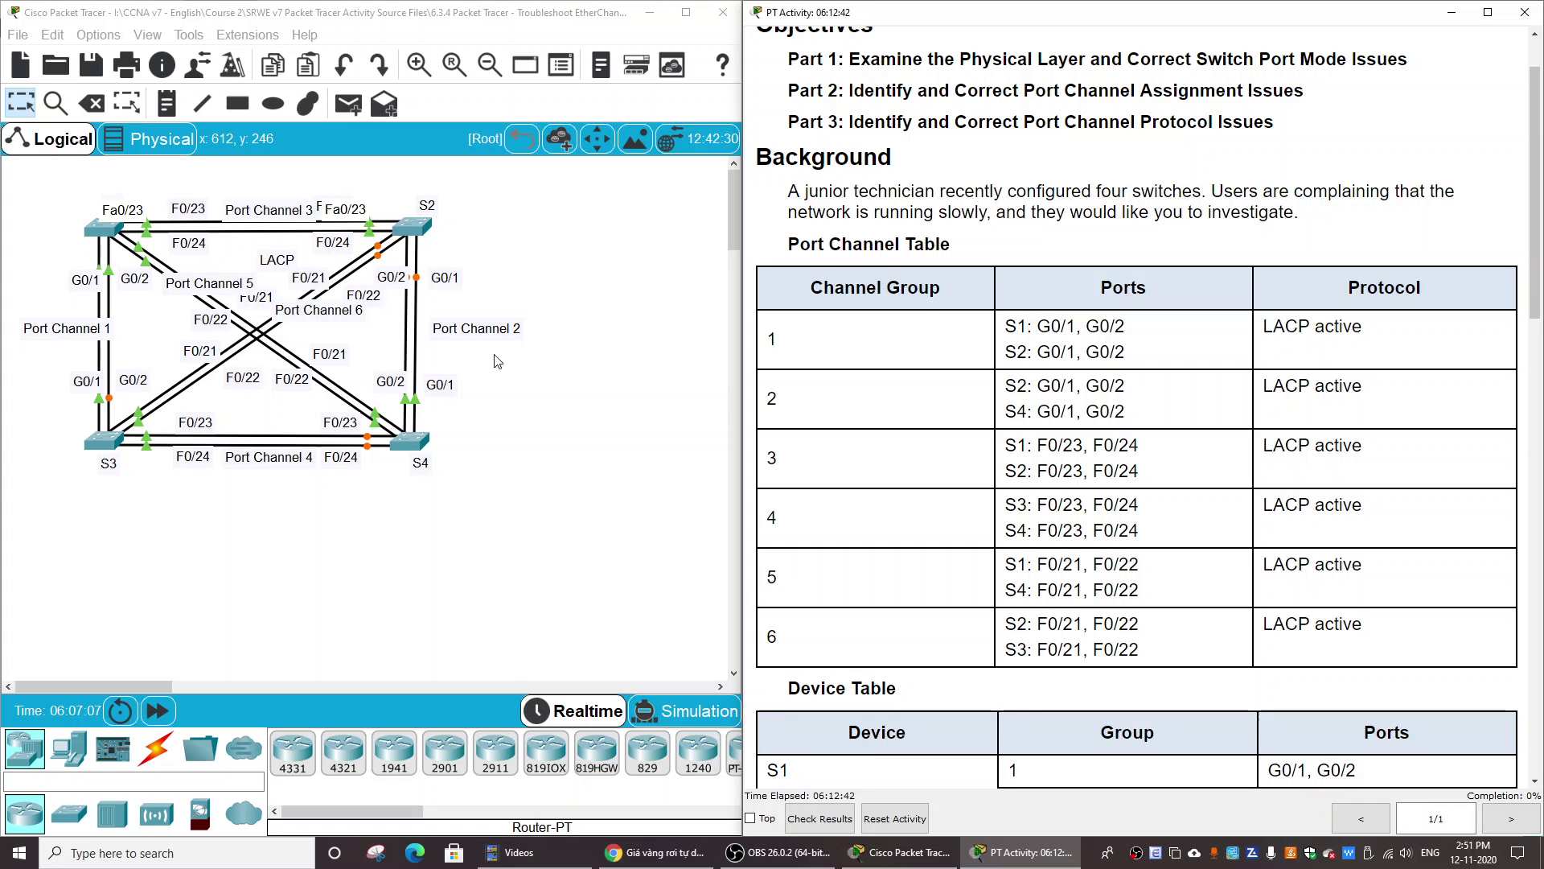
{"action": "scroll", "coordinate": [1024, 461], "scroll_direction": "down", "scroll_amount": 3}
{"action": "scroll", "coordinate": [1024, 461], "scroll_direction": "down", "scroll_amount": 3}
{"action": "scroll", "coordinate": [1024, 459], "scroll_direction": "down", "scroll_amount": 3}
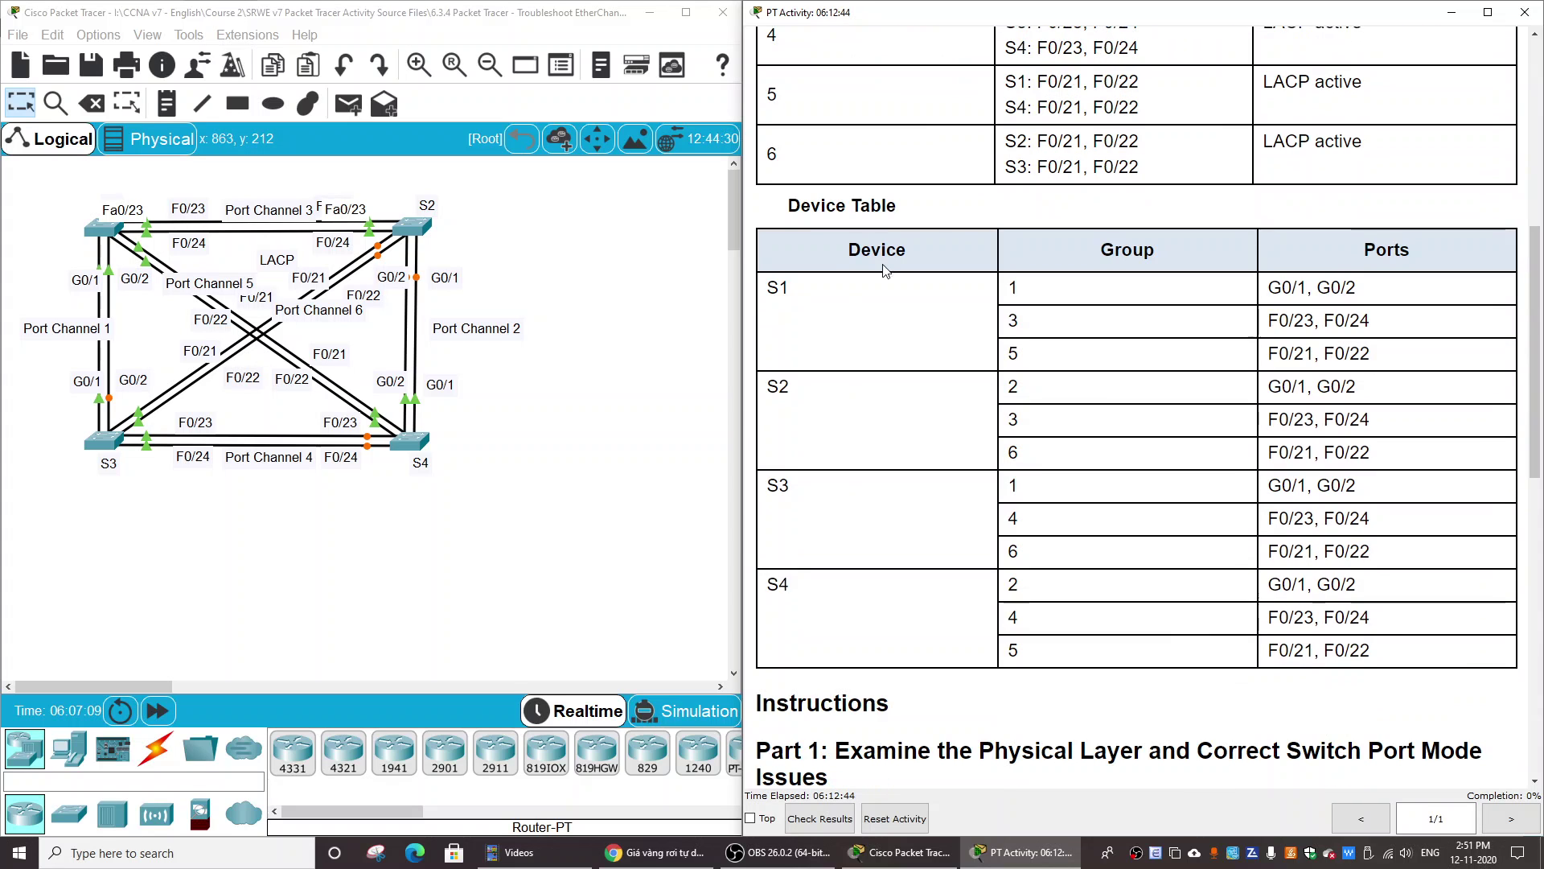
{"action": "scroll", "coordinate": [989, 403], "scroll_direction": "down", "scroll_amount": 2}
{"action": "scroll", "coordinate": [990, 408], "scroll_direction": "down", "scroll_amount": 9}
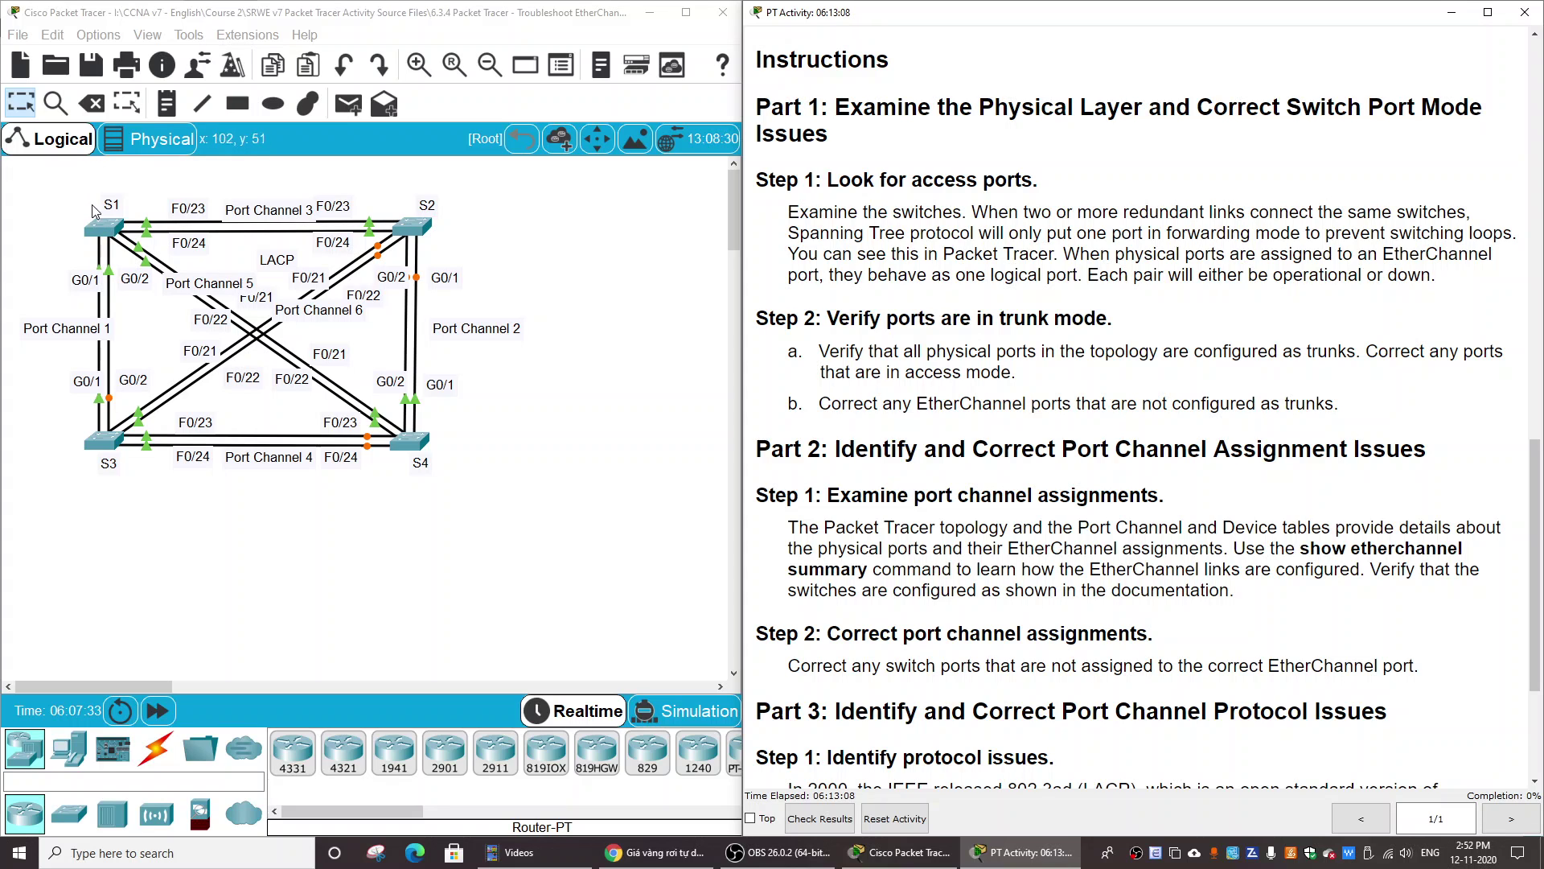
Step: Open S1's command line, leave the paged output and run show etherchannel summary
{"action": "left_click", "coordinate": [103, 227]}
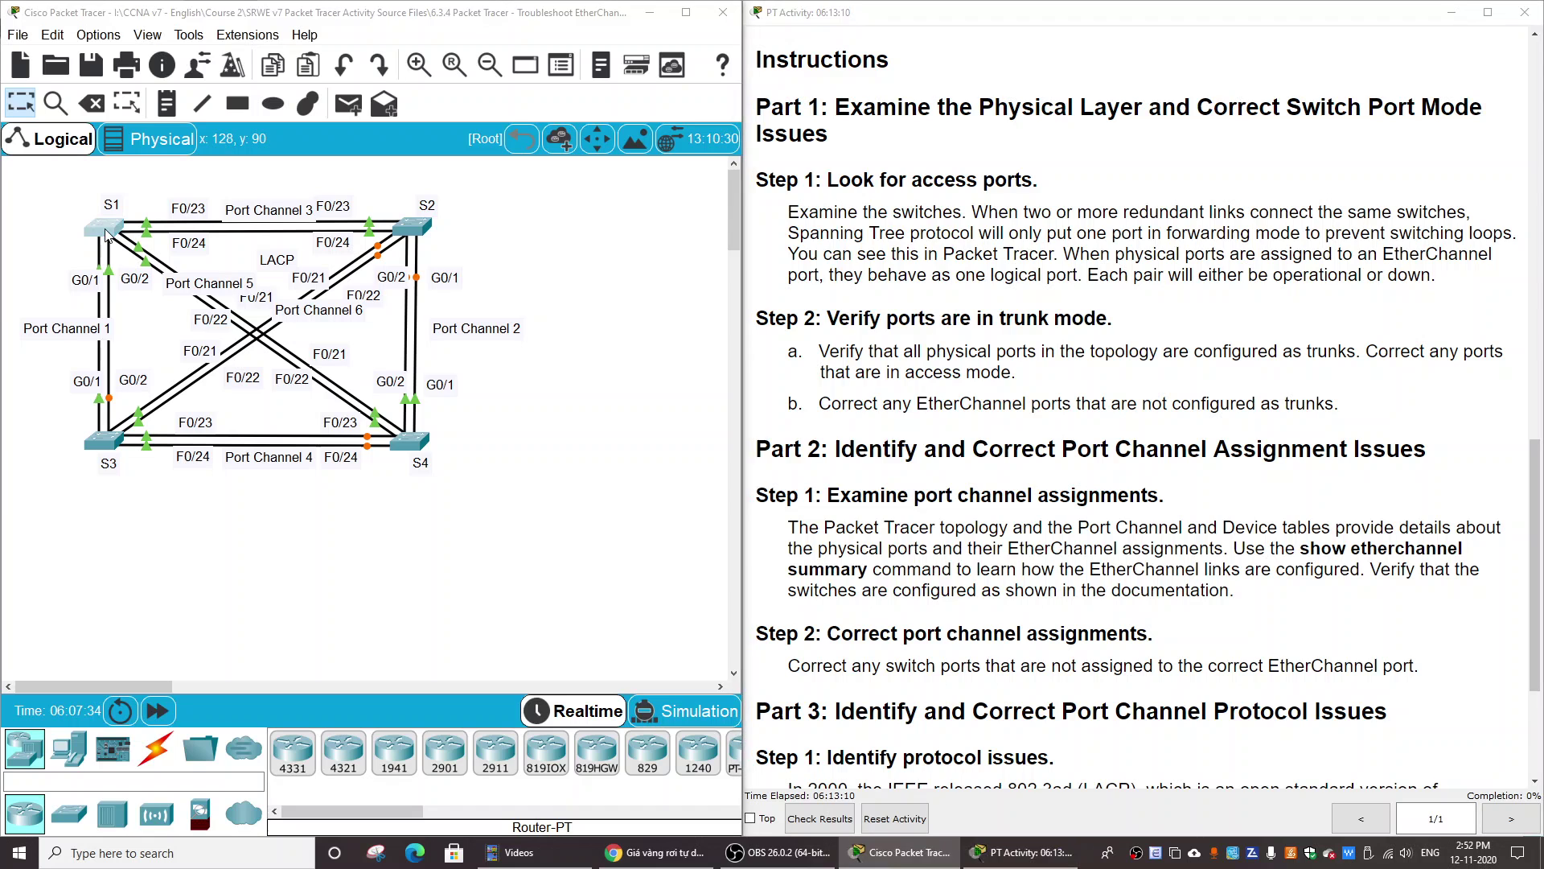
{"action": "left_click", "coordinate": [980, 172]}
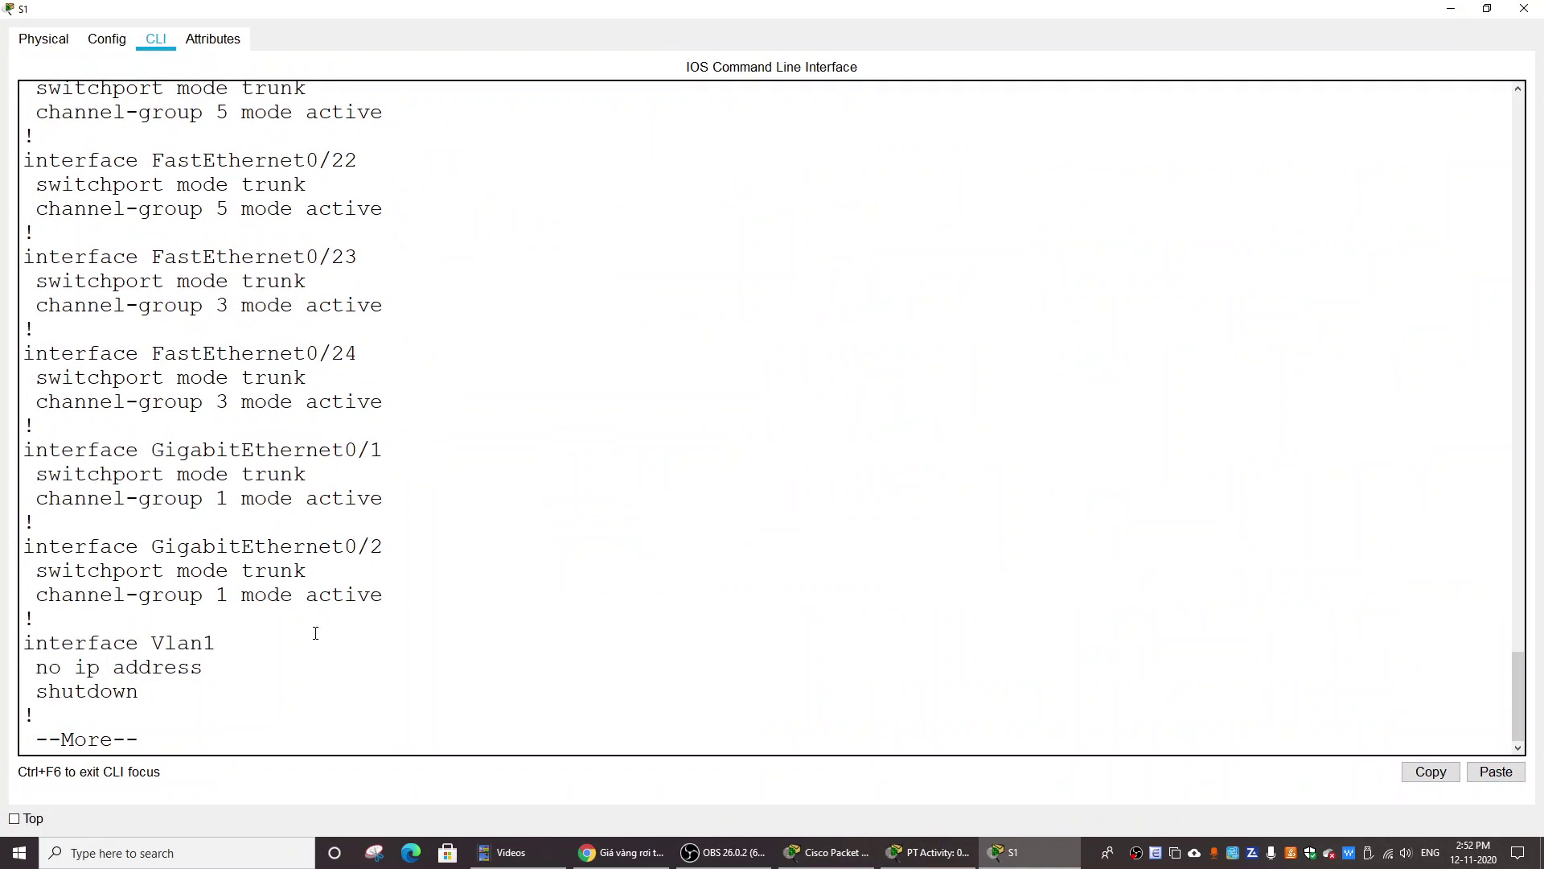
{"action": "key", "text": "space"}
{"action": "key", "text": "Return"}
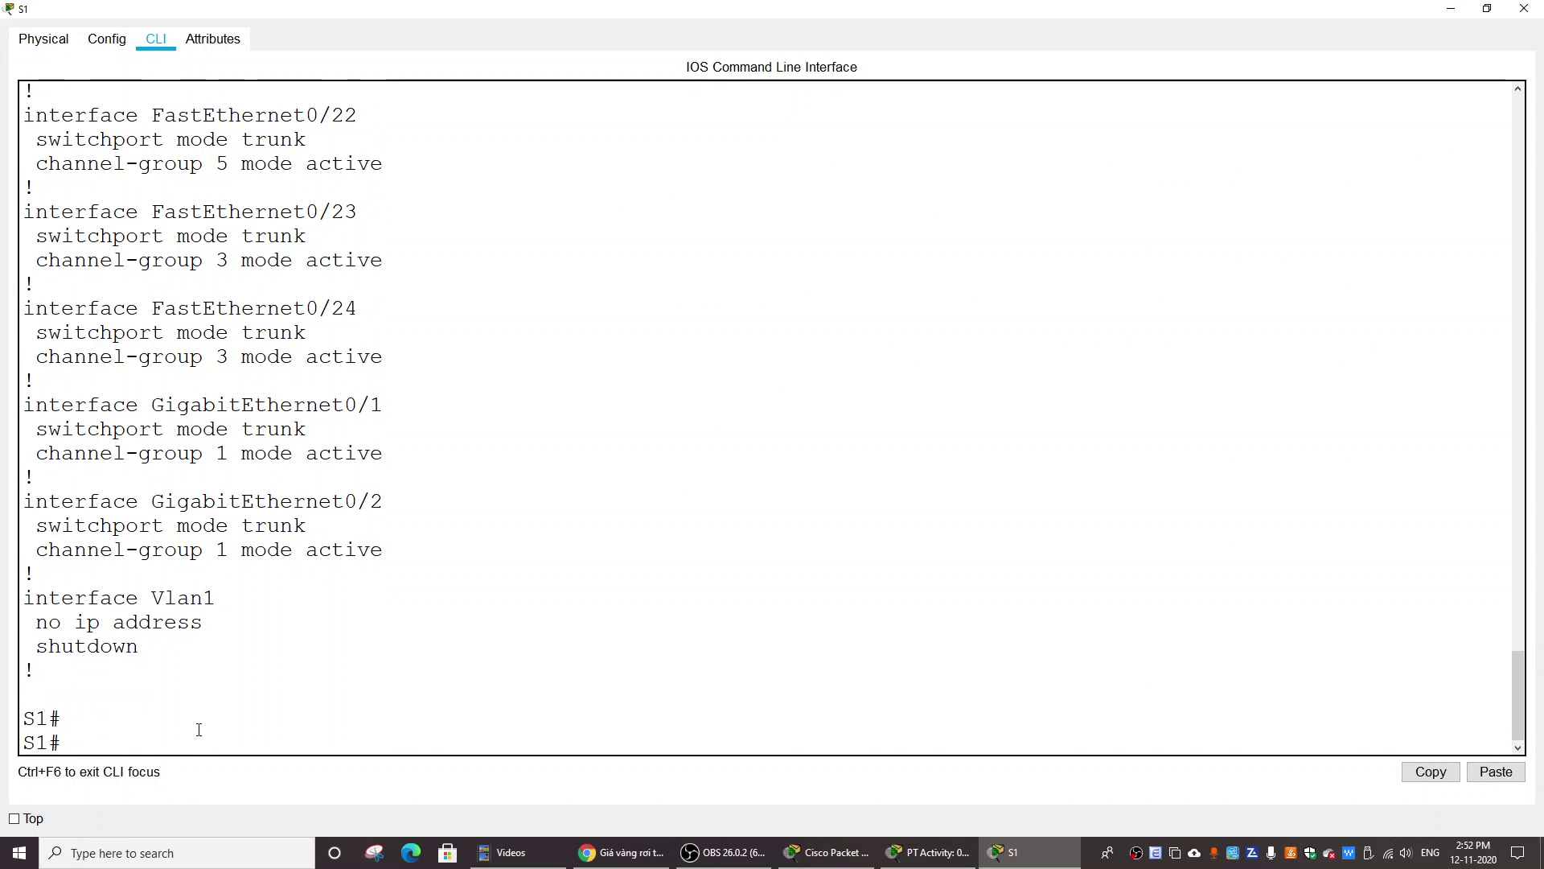
{"action": "type", "text": "show ether"}
{"action": "key", "text": "Tab"}
{"action": "type", "text": "su"}
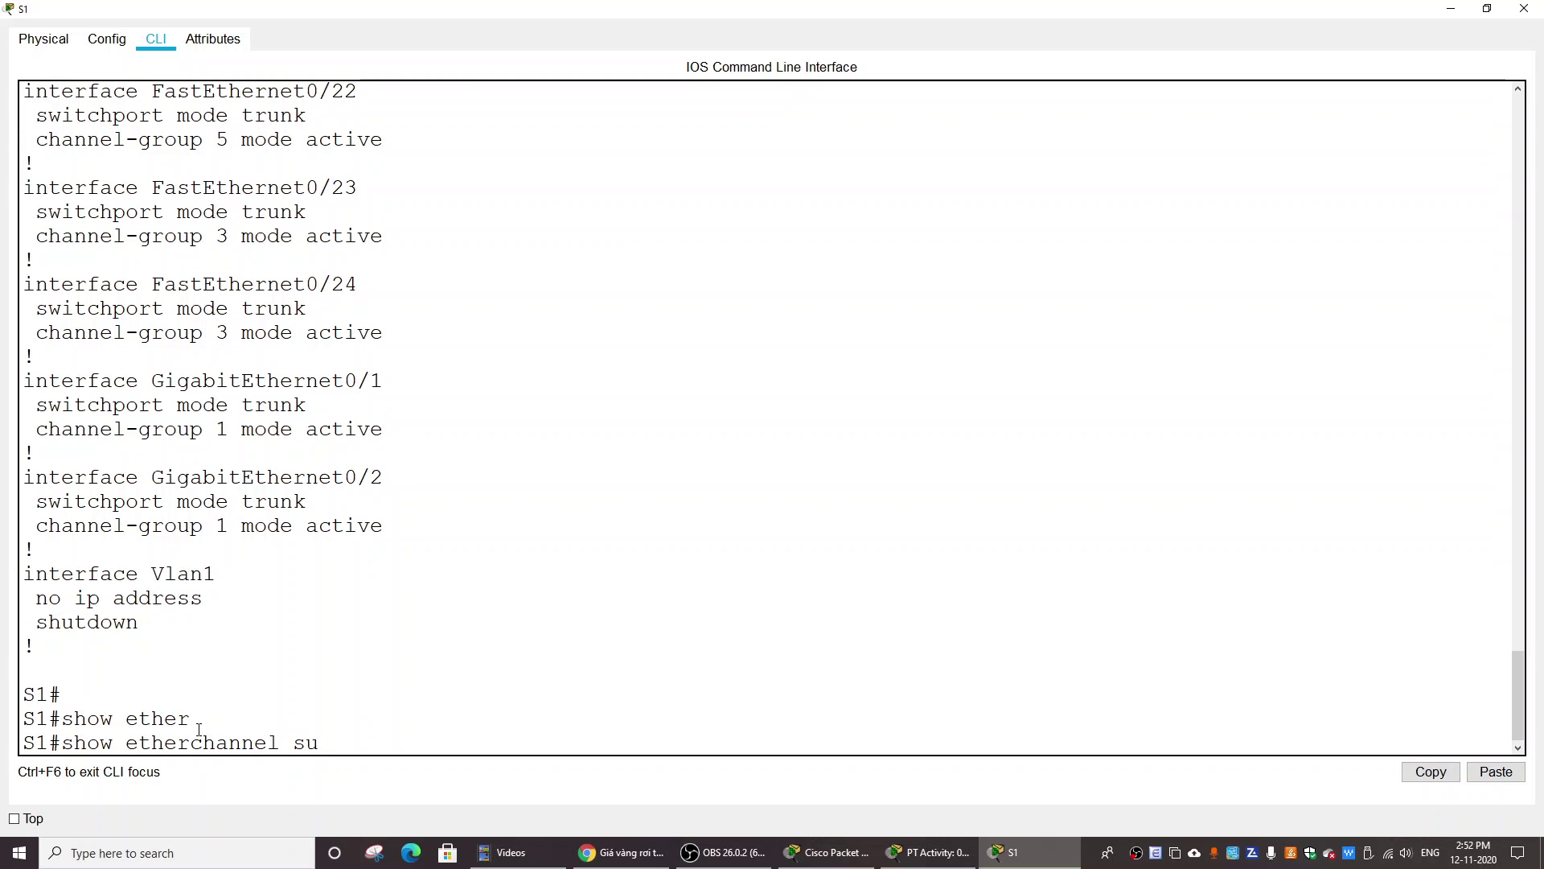
{"action": "type", "text": "m"}
{"action": "key", "text": "Tab"}
{"action": "key", "text": "Return"}
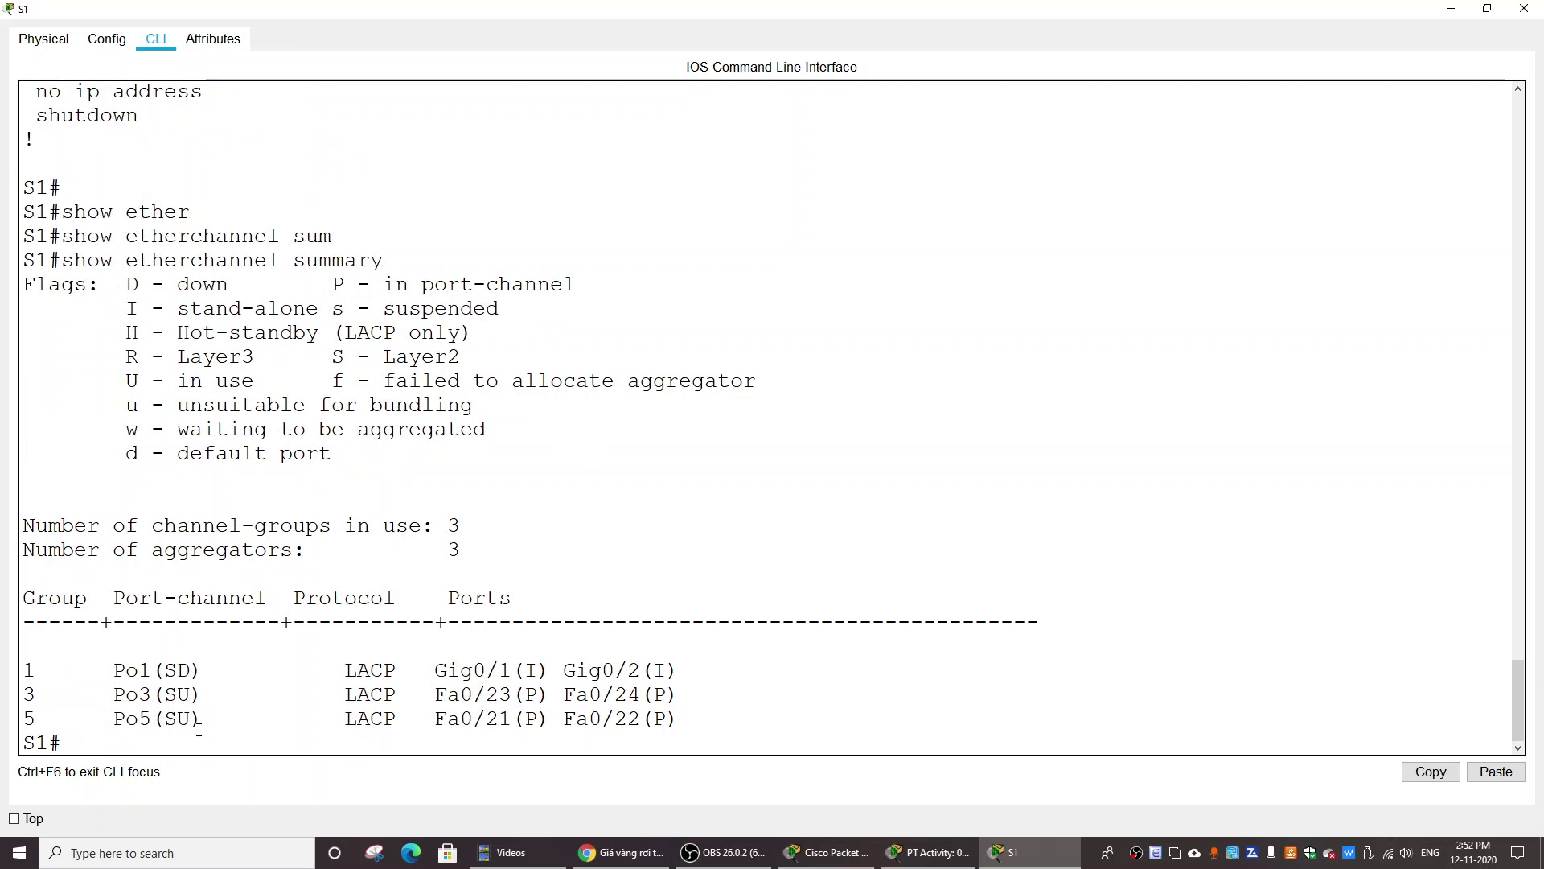
{"action": "key", "text": "Return"}
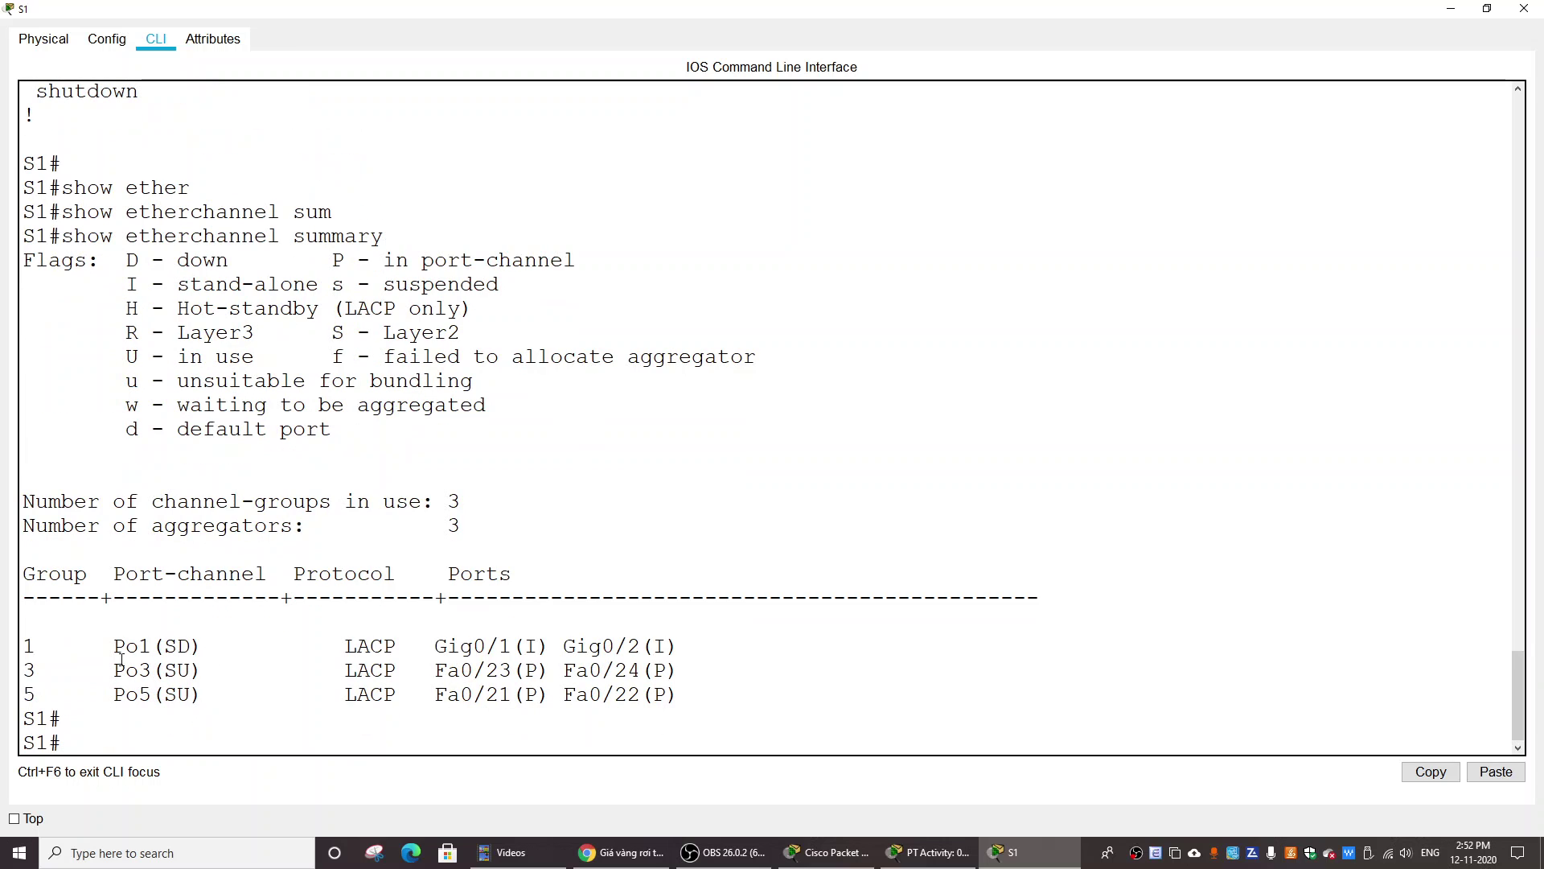
Step: Examine port channel 1 in S1's EtherChannel summary, checking its status flag, protocol and the flags of Gig0/1 and Gig0/2
{"action": "left_click_drag", "start_coordinate": [85, 646], "coordinate": [208, 647]}
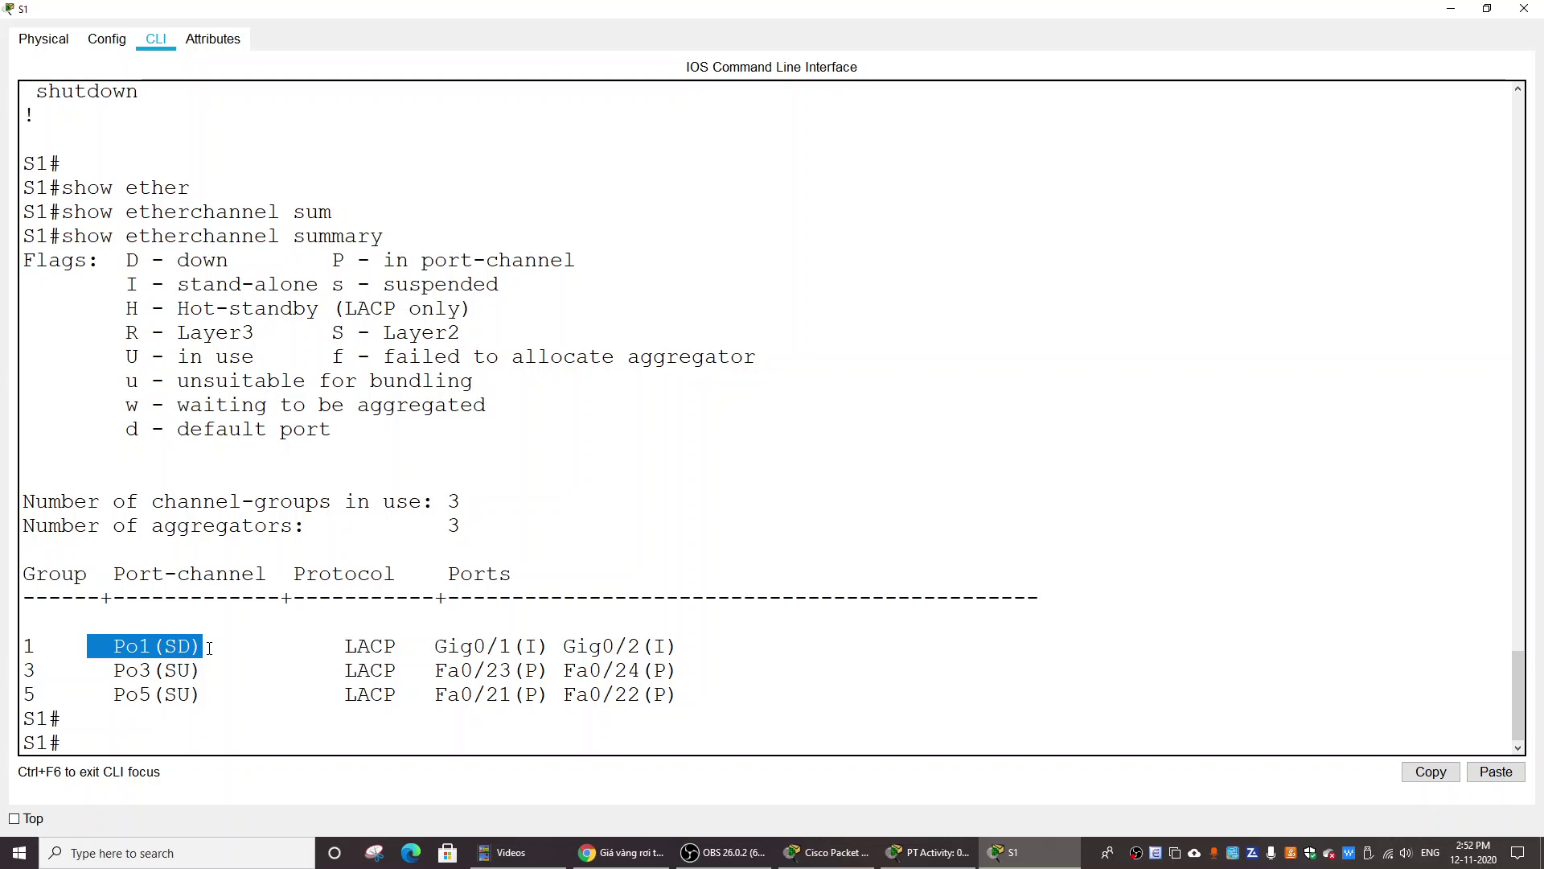
{"action": "left_click", "coordinate": [184, 647]}
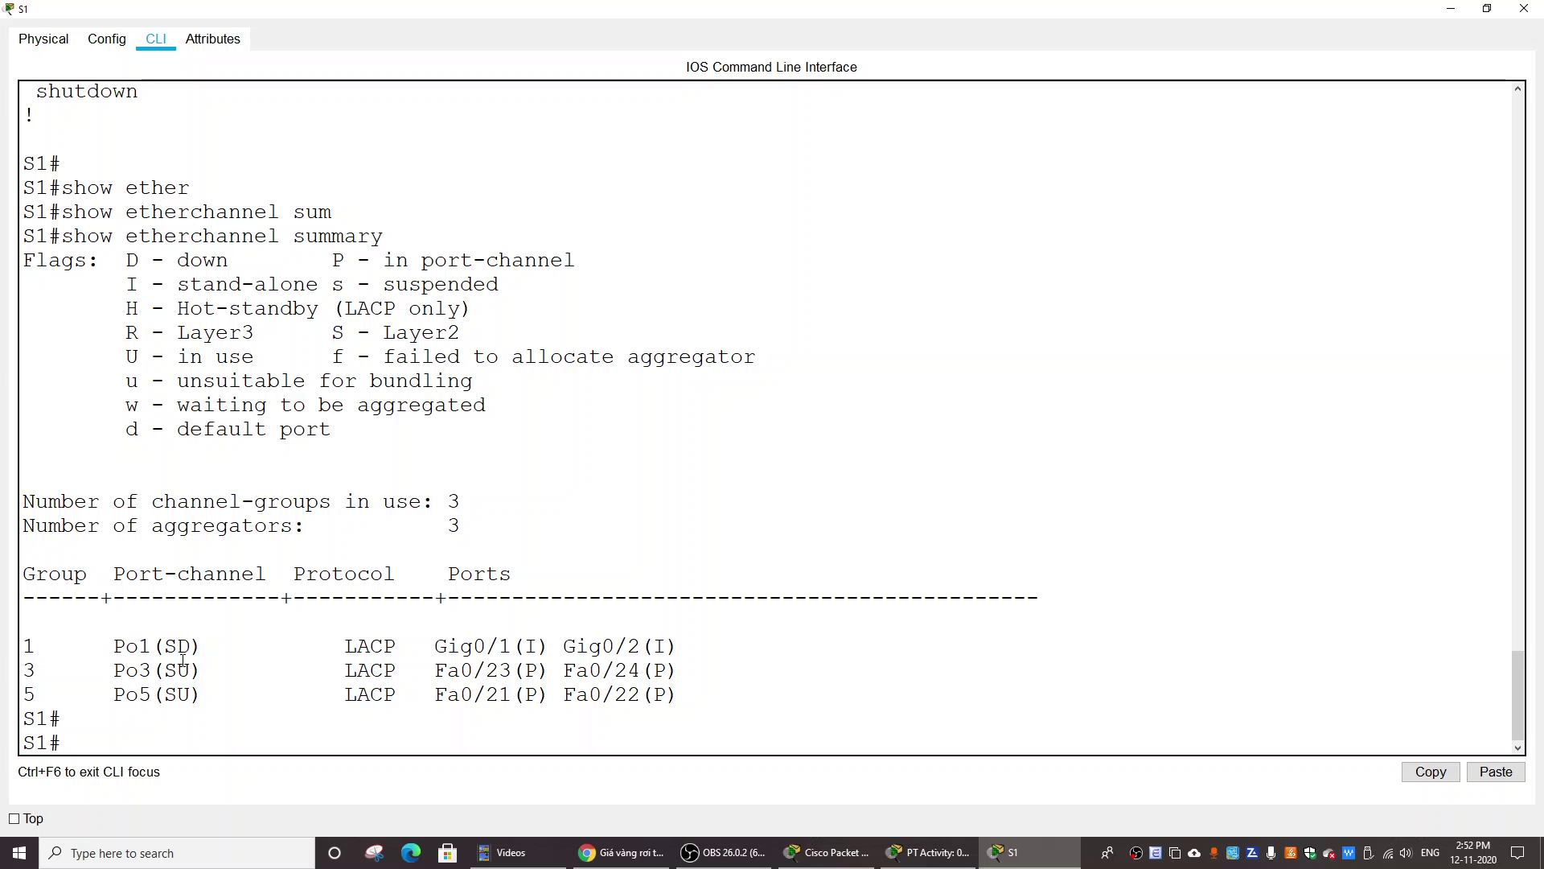
{"action": "left_click_drag", "start_coordinate": [177, 646], "coordinate": [166, 647]}
{"action": "left_click_drag", "start_coordinate": [174, 260], "coordinate": [235, 259]}
{"action": "left_click", "coordinate": [278, 694]}
{"action": "left_click_drag", "start_coordinate": [348, 644], "coordinate": [399, 646]}
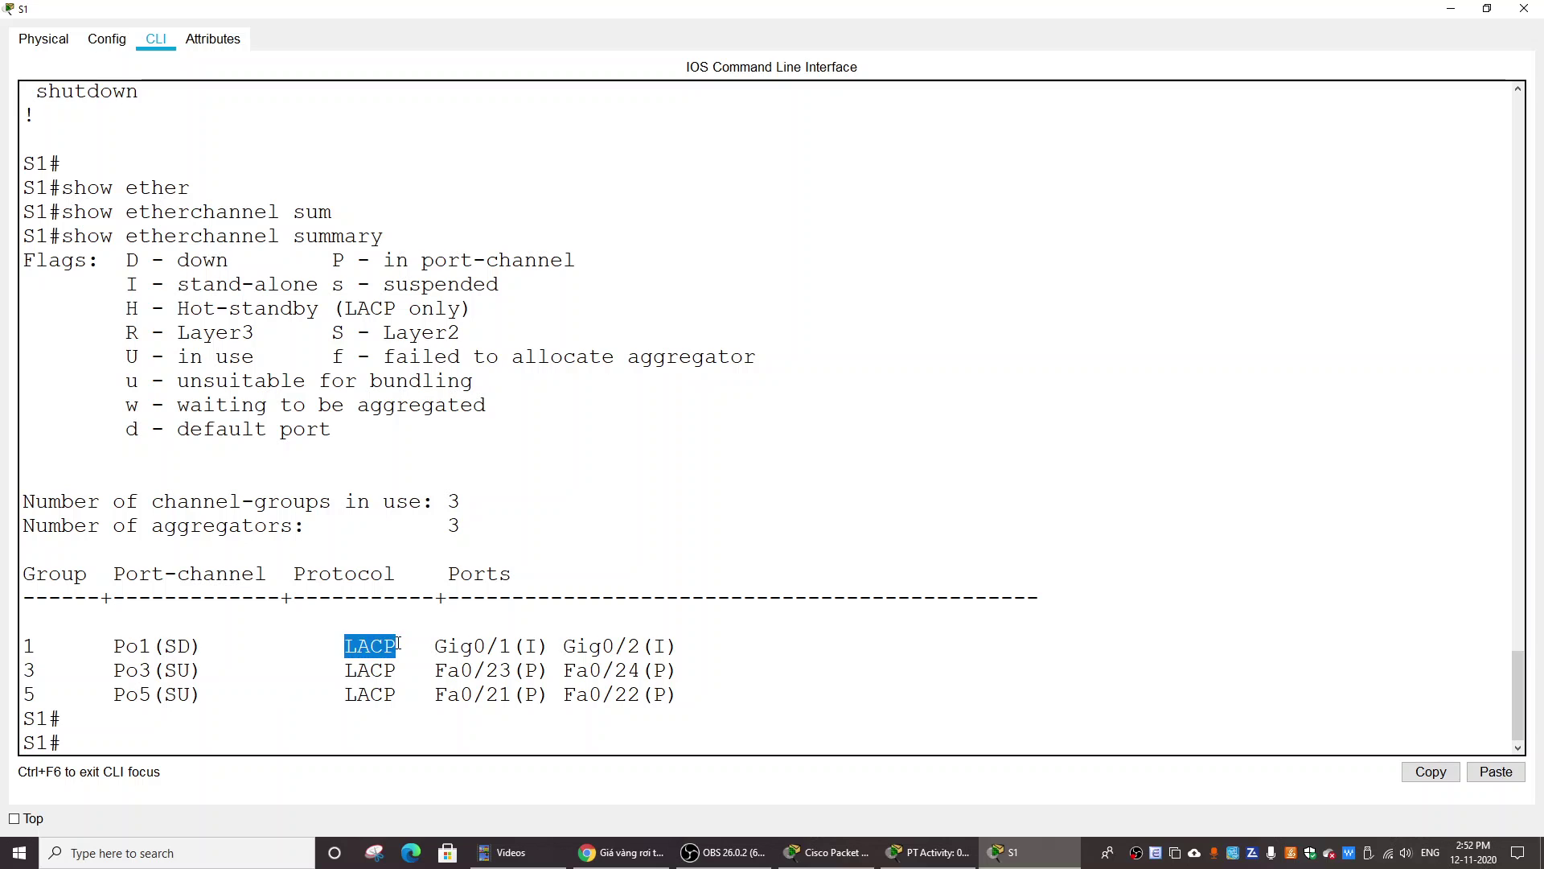
{"action": "left_click", "coordinate": [485, 650]}
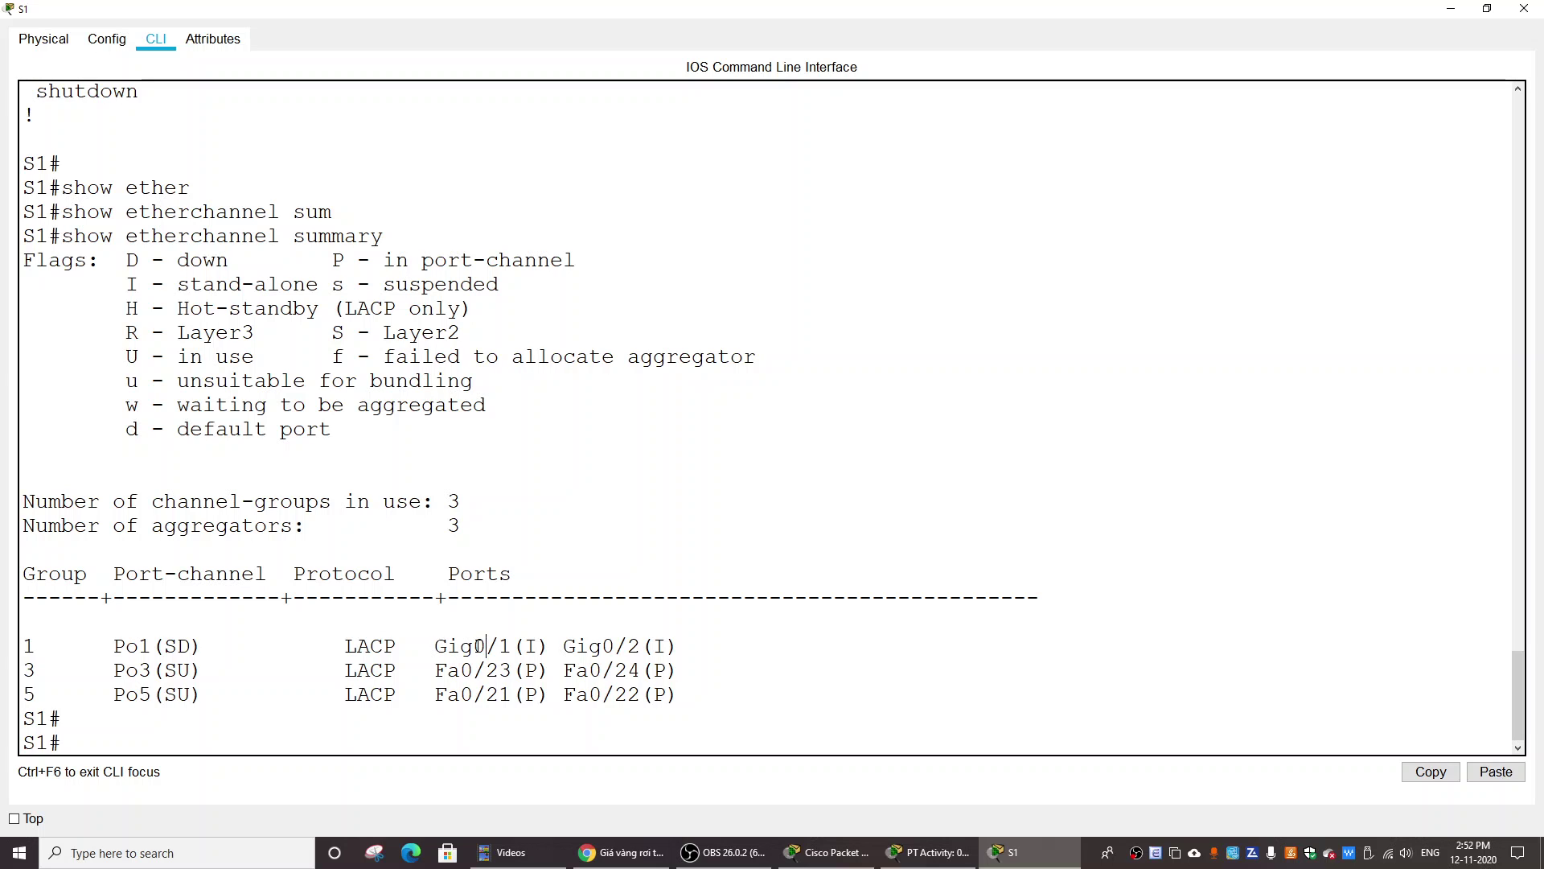
{"action": "left_click_drag", "start_coordinate": [534, 645], "coordinate": [522, 646]}
{"action": "left_click", "coordinate": [598, 647]}
{"action": "double_click", "coordinate": [661, 647]}
{"action": "left_click", "coordinate": [686, 647]}
{"action": "double_click", "coordinate": [659, 646]}
{"action": "left_click", "coordinate": [658, 666]}
Step: Compare the Po1 entry in S1's summary with Po3 and Po5, checking their status codes against the flag legend
{"action": "left_click_drag", "start_coordinate": [115, 646], "coordinate": [719, 645]}
{"action": "left_click_drag", "start_coordinate": [116, 670], "coordinate": [190, 670]}
{"action": "left_click", "coordinate": [178, 672]}
{"action": "double_click", "coordinate": [180, 671]}
{"action": "left_click_drag", "start_coordinate": [151, 356], "coordinate": [268, 356]}
{"action": "left_click", "coordinate": [197, 672]}
{"action": "left_click_drag", "start_coordinate": [126, 670], "coordinate": [190, 694]}
{"action": "left_click", "coordinate": [153, 670]}
{"action": "left_click_drag", "start_coordinate": [113, 648], "coordinate": [692, 648]}
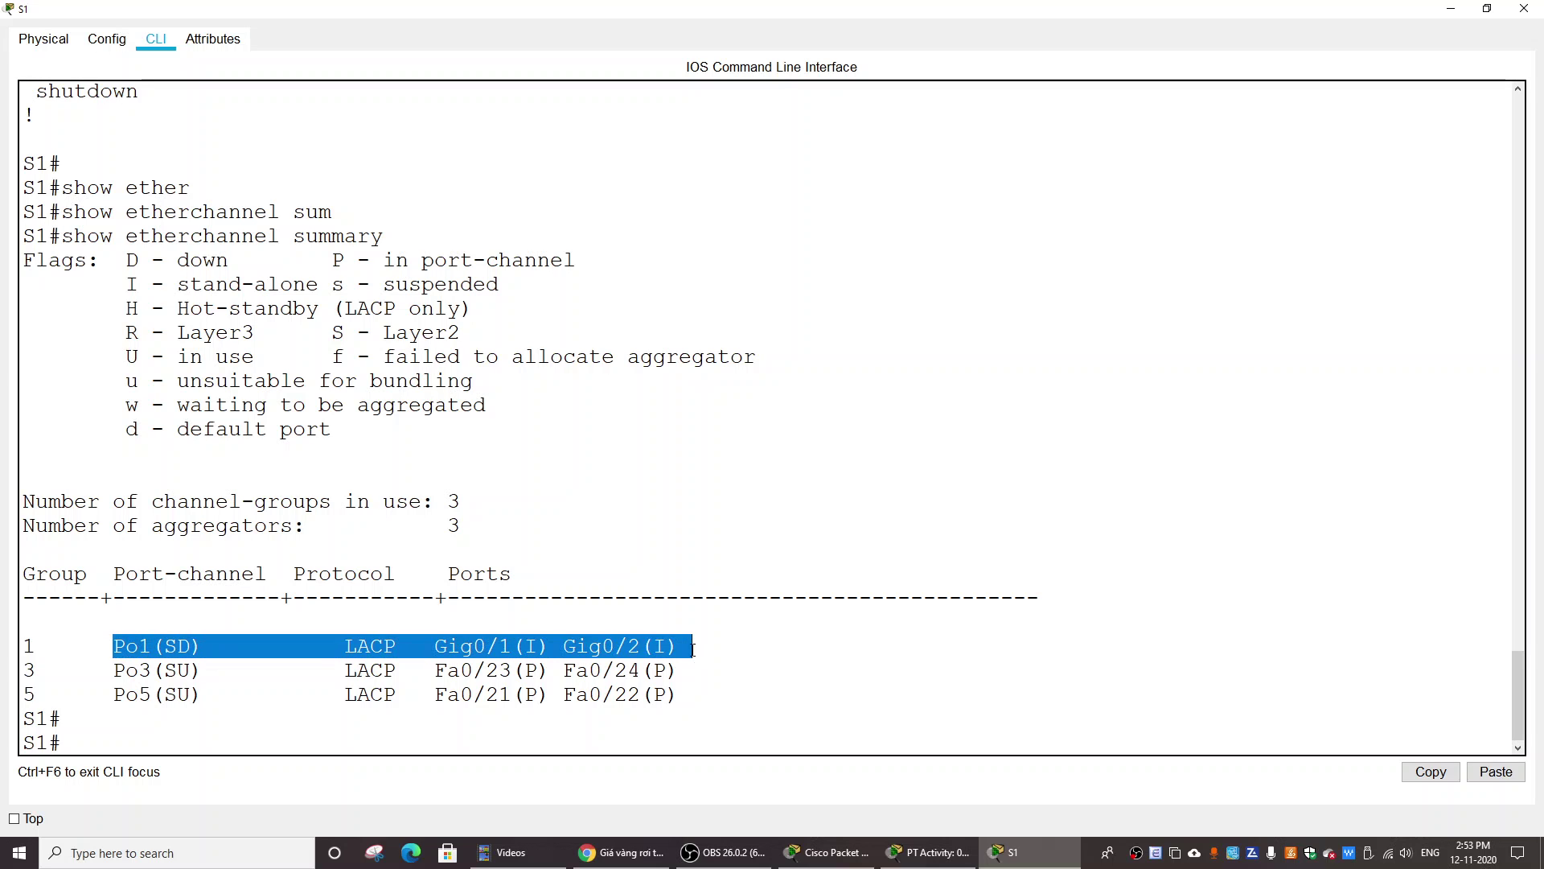
Step: Run show run on S1 and examine the Port-channel1 interface section
{"action": "left_click", "coordinate": [237, 730]}
{"action": "type", "text": "s"}
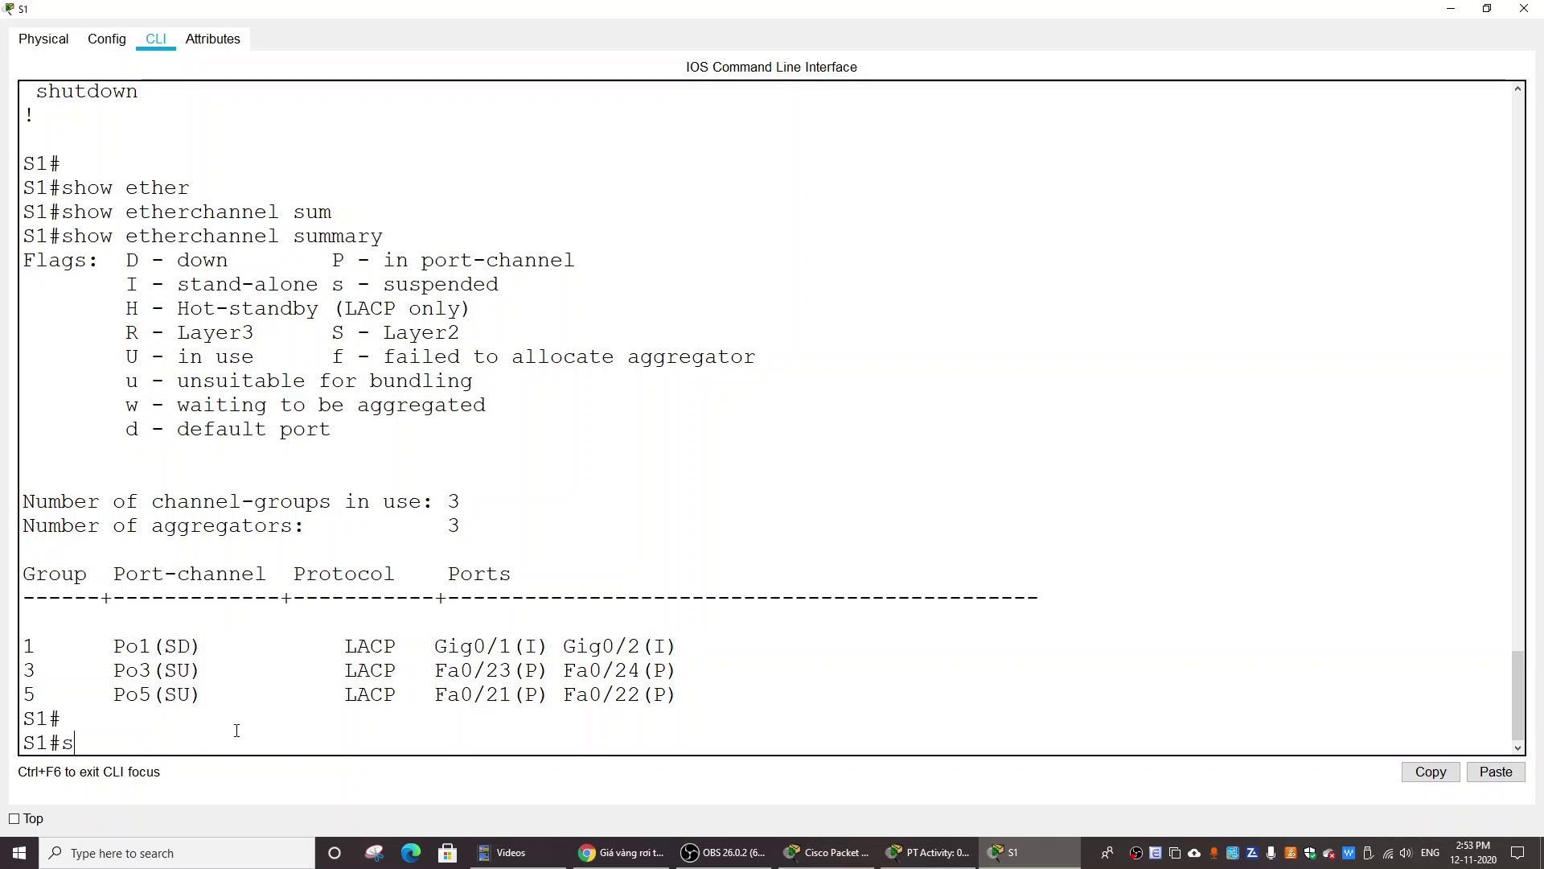
{"action": "type", "text": "how run"}
{"action": "key", "text": "Return"}
{"action": "key", "text": "Return"}
{"action": "key", "text": "Return"}
{"action": "key", "text": "Return"}
{"action": "key", "text": "Return"}
{"action": "key", "text": "Return"}
{"action": "key", "text": "Return"}
{"action": "key", "text": "Return"}
{"action": "key", "text": "Return"}
{"action": "key", "text": "Return"}
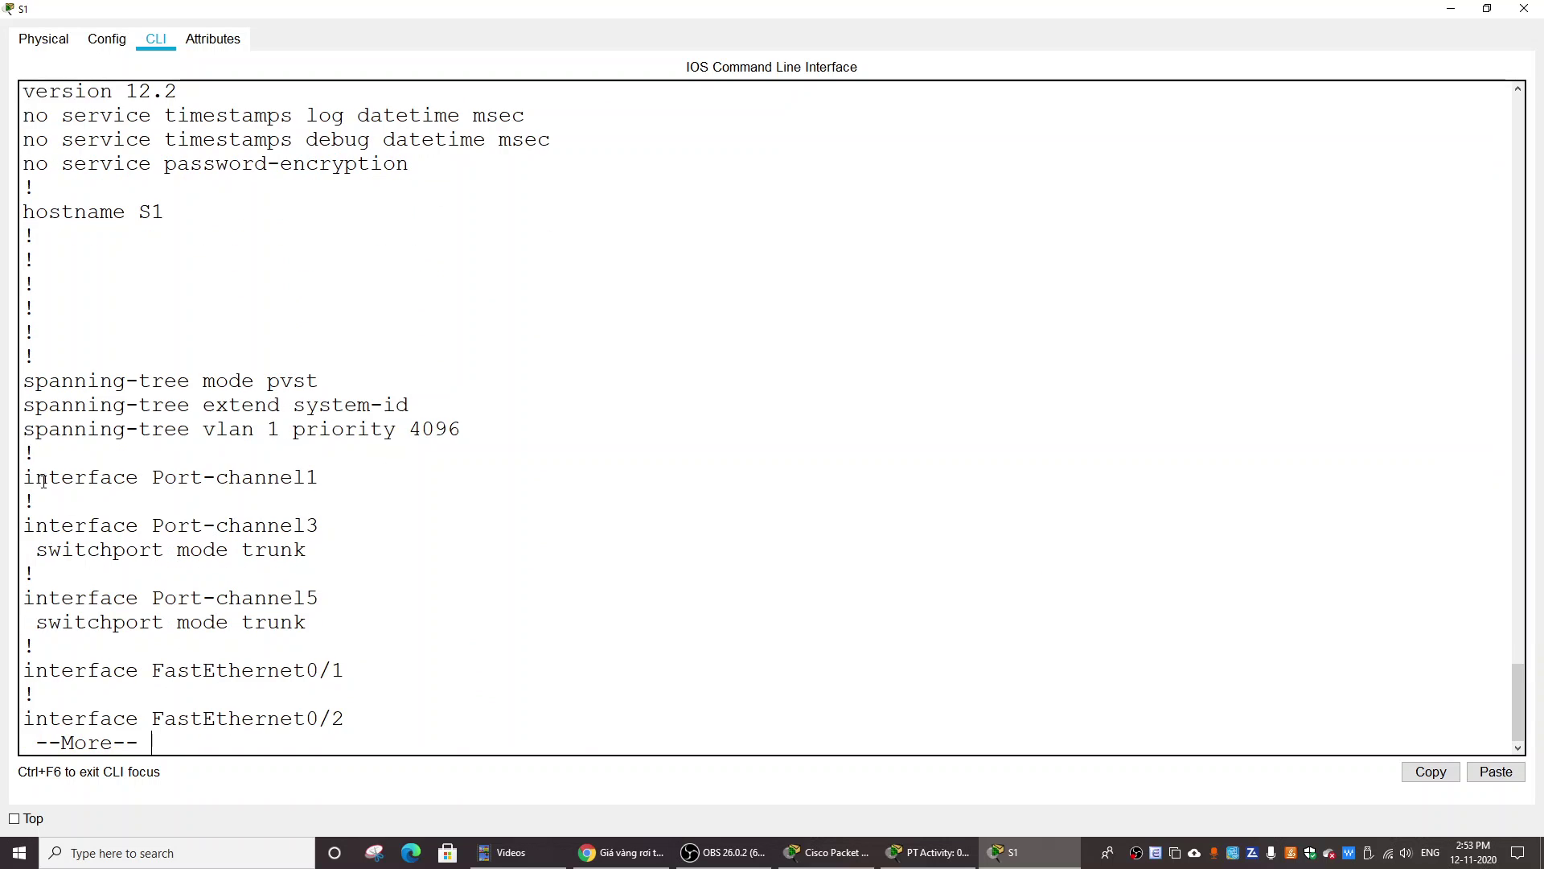
{"action": "left_click_drag", "start_coordinate": [27, 473], "coordinate": [372, 470]}
{"action": "left_click", "coordinate": [373, 592]}
Step: Page through the rest of S1's running configuration down to the GigabitEthernet interface sections
{"action": "key", "text": "Return"}
{"action": "key", "text": "Return"}
{"action": "key", "text": "Return"}
{"action": "key", "text": "Return"}
{"action": "key", "text": "Return"}
{"action": "key", "text": "Return"}
{"action": "key", "text": "Return"}
{"action": "key", "text": "Return"}
{"action": "key", "text": "Return"}
{"action": "key", "text": "Return"}
{"action": "key", "text": "Return"}
{"action": "key", "text": "Return"}
{"action": "key", "text": "Return"}
{"action": "key", "text": "Return"}
{"action": "key", "text": "Return"}
{"action": "key", "text": "Return"}
{"action": "key", "text": "Return"}
{"action": "key", "text": "Return"}
{"action": "key", "text": "Return"}
{"action": "key", "text": "Return"}
{"action": "key", "text": "Return"}
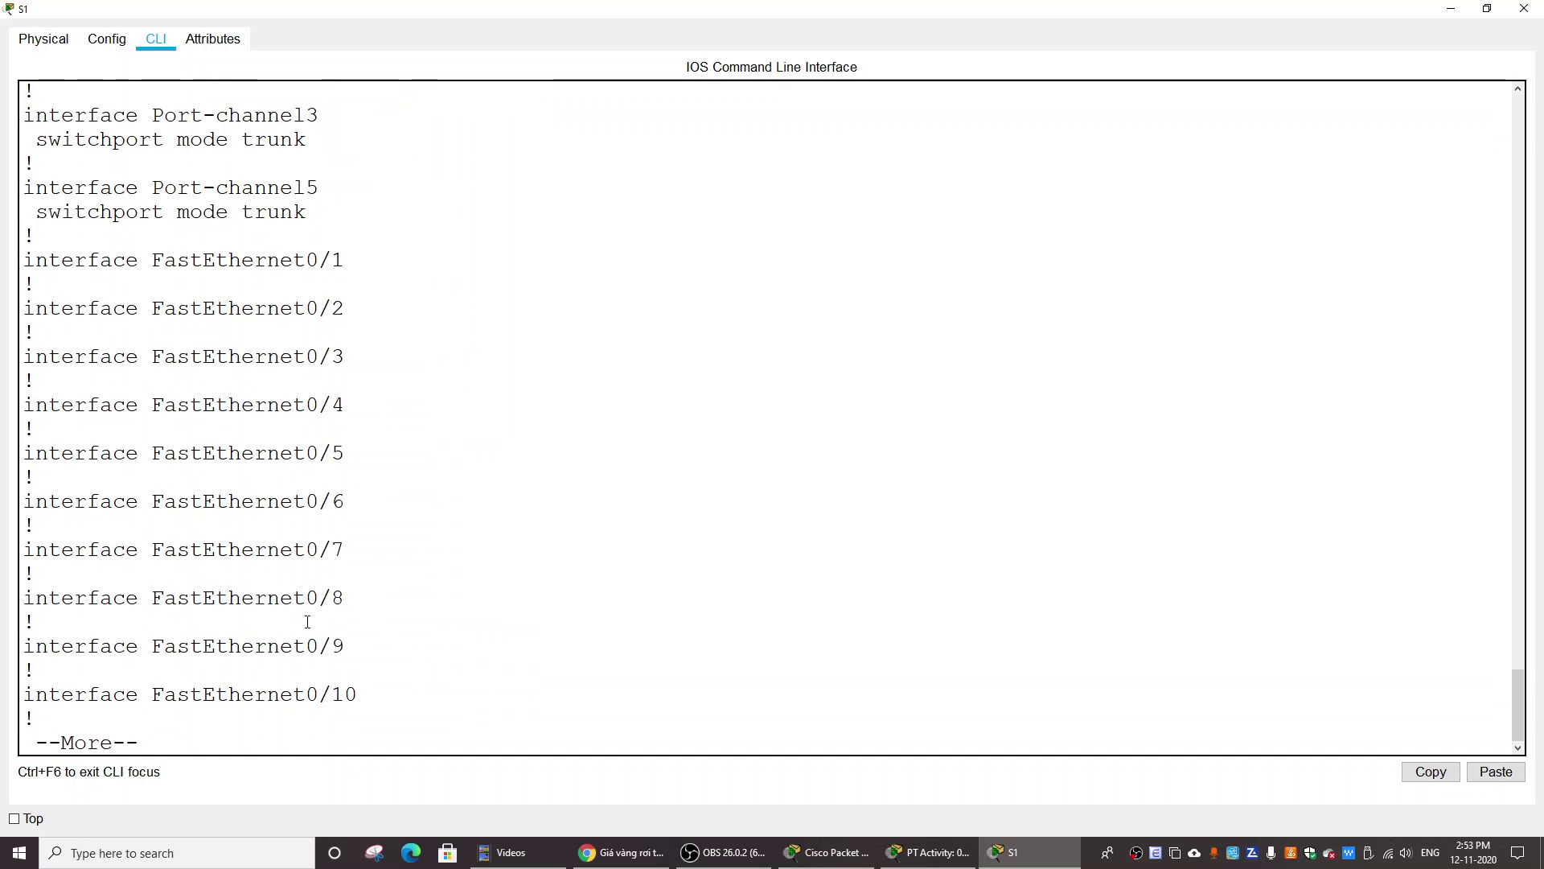
{"action": "key", "text": "Return"}
{"action": "key", "text": "Return"}
{"action": "key", "text": "Return"}
{"action": "key", "text": "Return"}
{"action": "key", "text": "Return"}
{"action": "key", "text": "Return"}
{"action": "key", "text": "Return"}
{"action": "key", "text": "Return"}
{"action": "key", "text": "Return"}
{"action": "key", "text": "Return"}
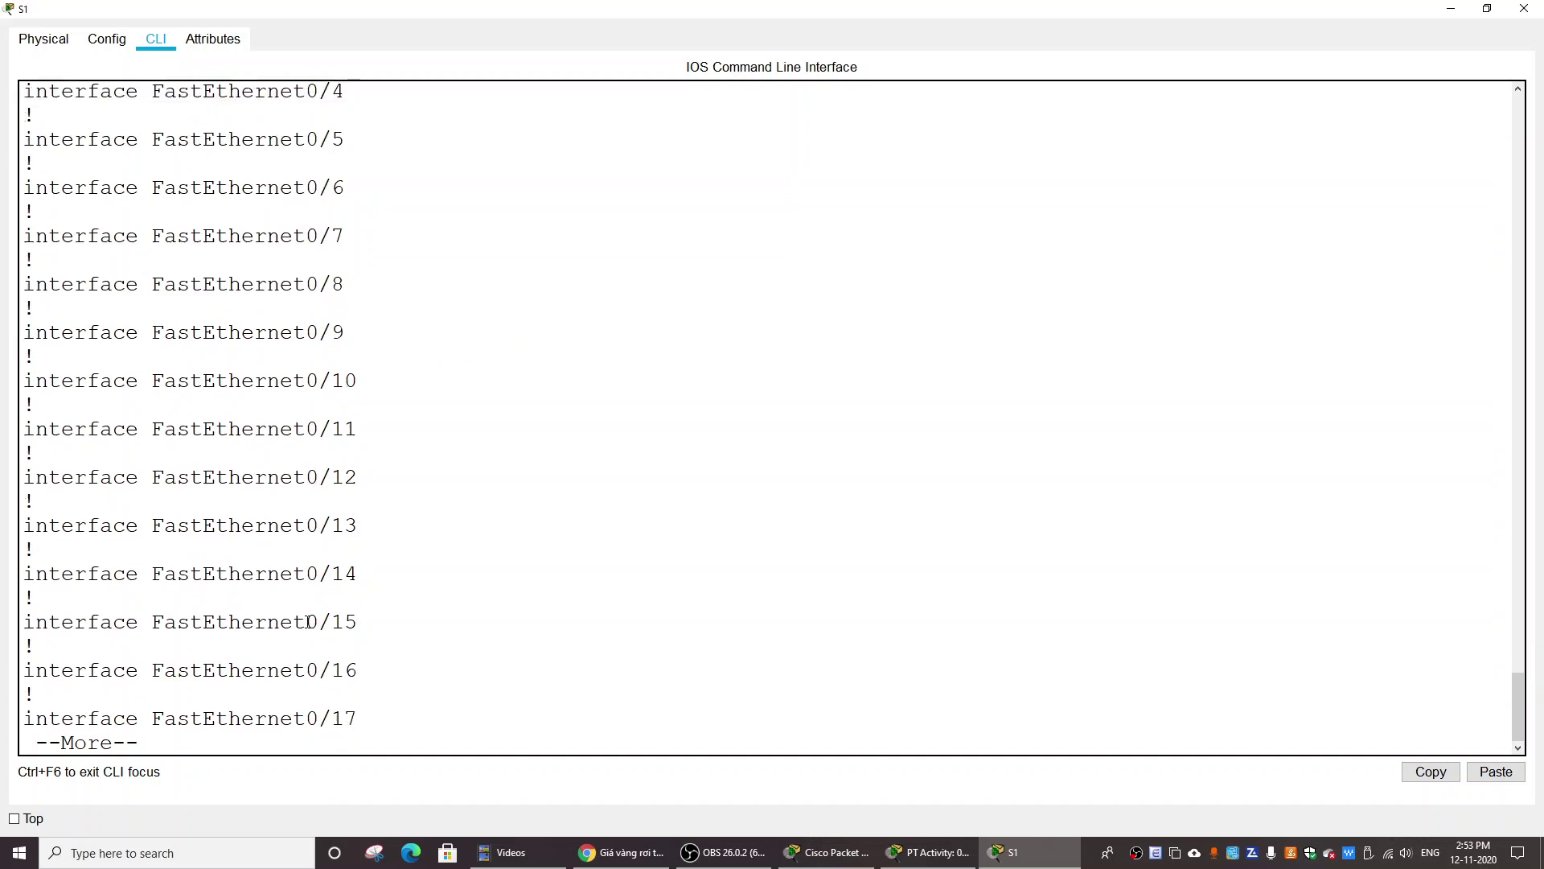
{"action": "key", "text": "Return"}
{"action": "key", "text": "Return"}
{"action": "key", "text": "Return"}
{"action": "key", "text": "Return"}
{"action": "key", "text": "Return"}
{"action": "key", "text": "Return"}
{"action": "key", "text": "Return"}
{"action": "key", "text": "Return"}
{"action": "key", "text": "Return"}
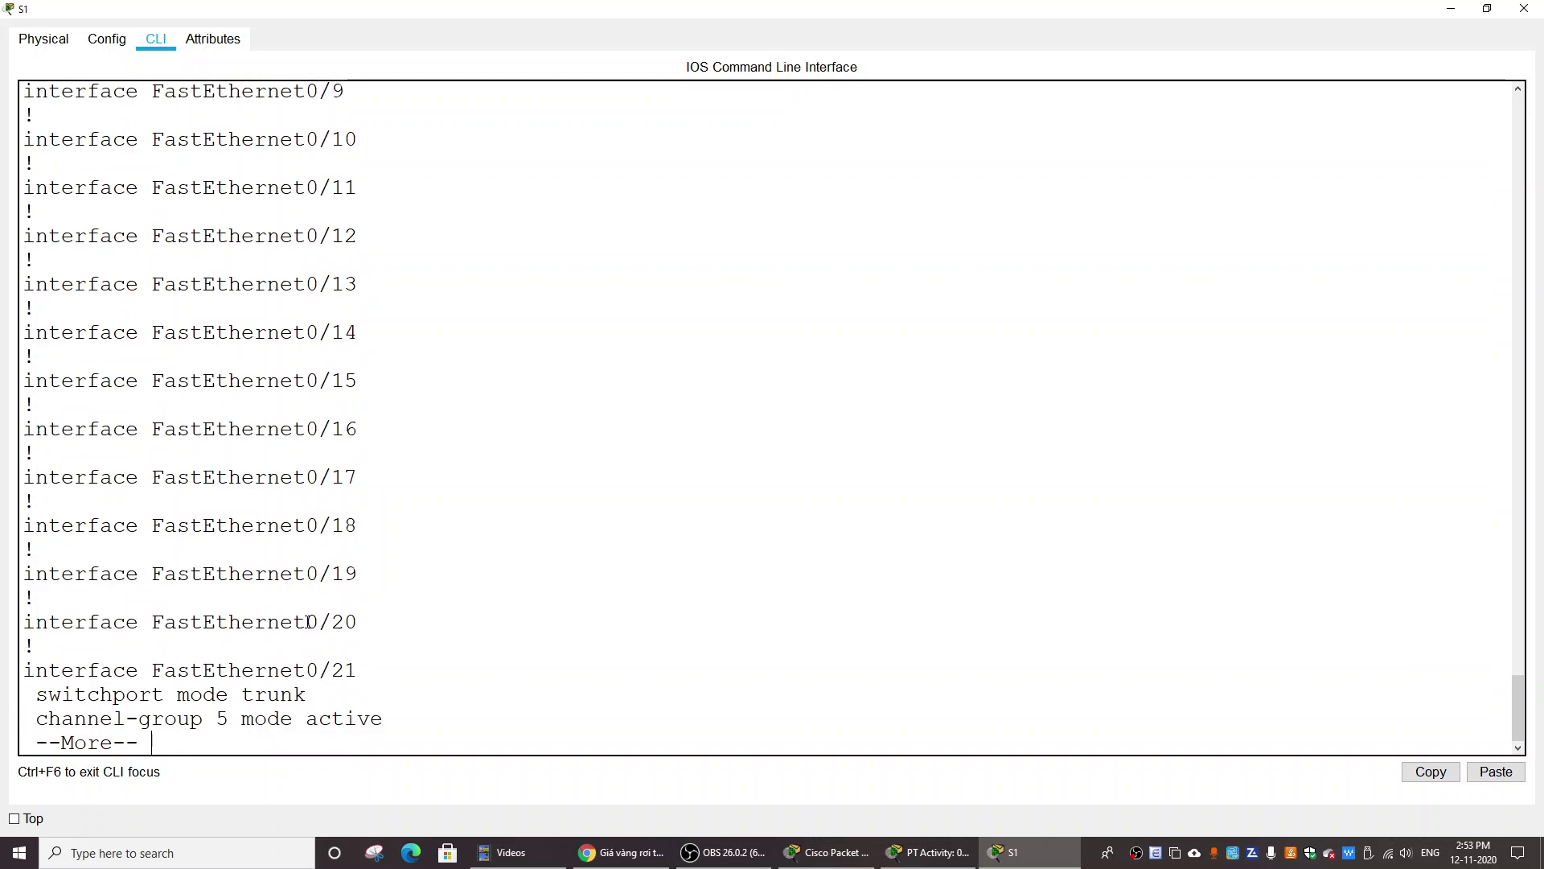
{"action": "key", "text": "Return"}
{"action": "key", "text": "Return"}
{"action": "key", "text": "Return"}
{"action": "key", "text": "Return"}
{"action": "key", "text": "Return"}
{"action": "key", "text": "Return"}
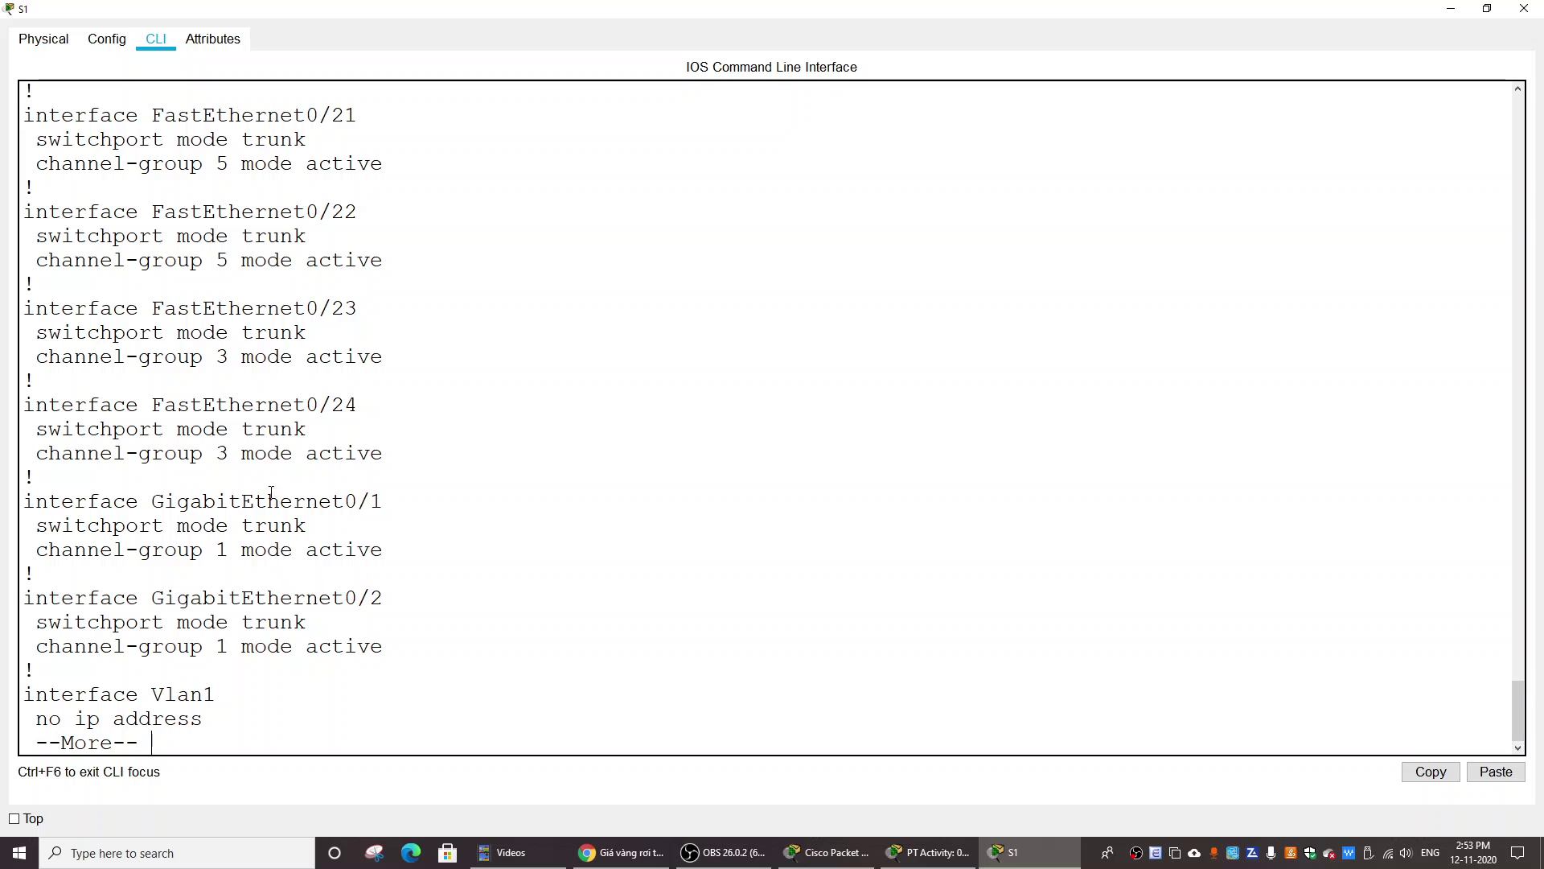
Step: Check the trunk mode and channel-group lines of GigabitEthernet0/1 and 0/2 on S1, and close the switch's window
{"action": "left_click", "coordinate": [256, 550]}
{"action": "left_click_drag", "start_coordinate": [46, 525], "coordinate": [347, 516]}
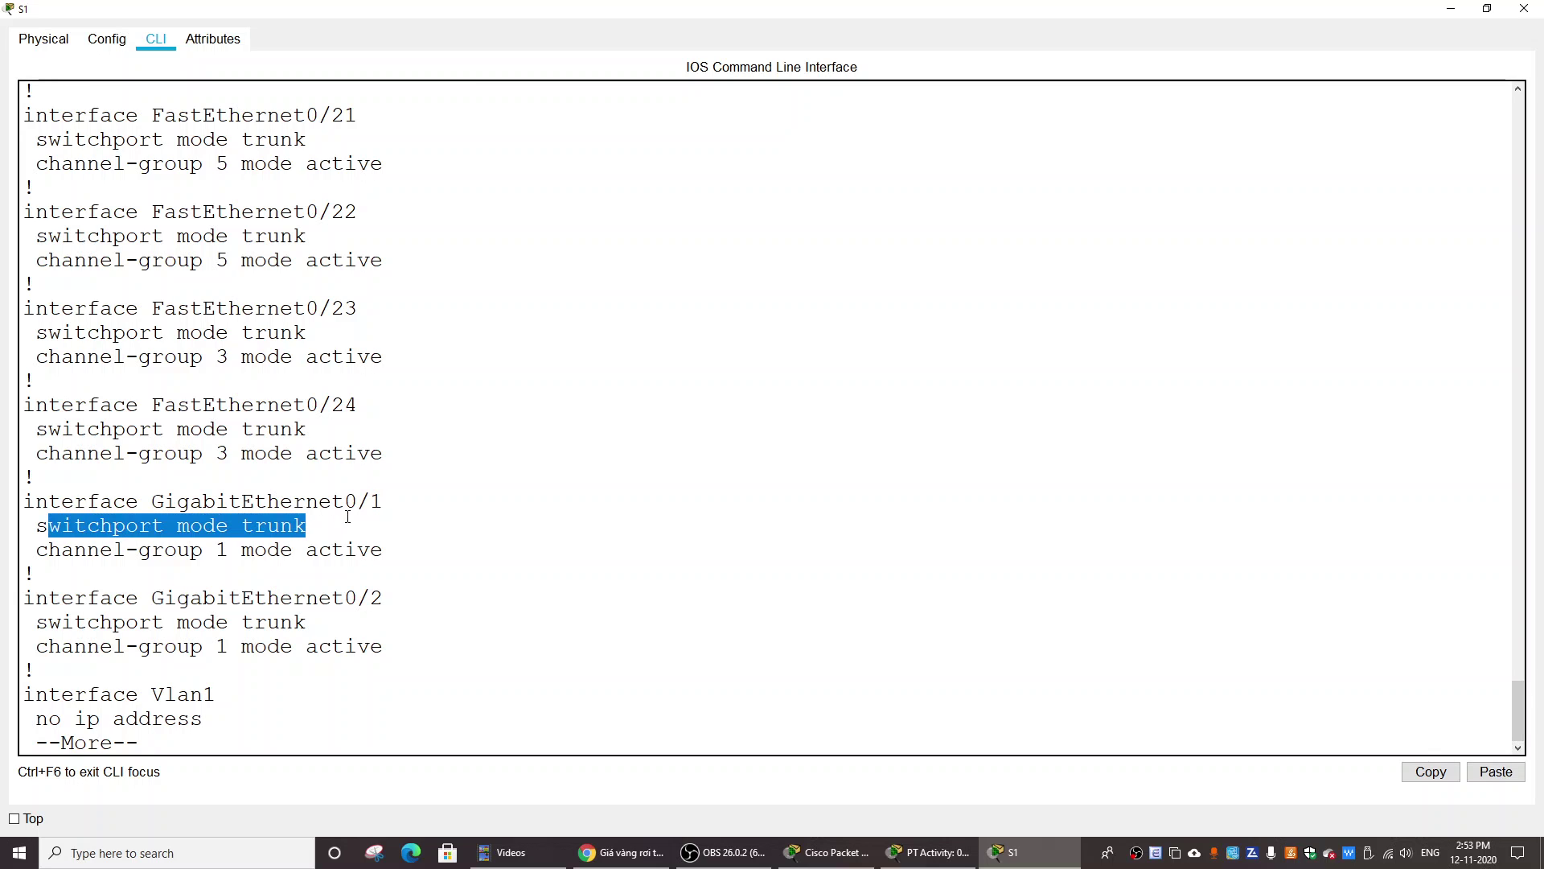
{"action": "left_click", "coordinate": [403, 525]}
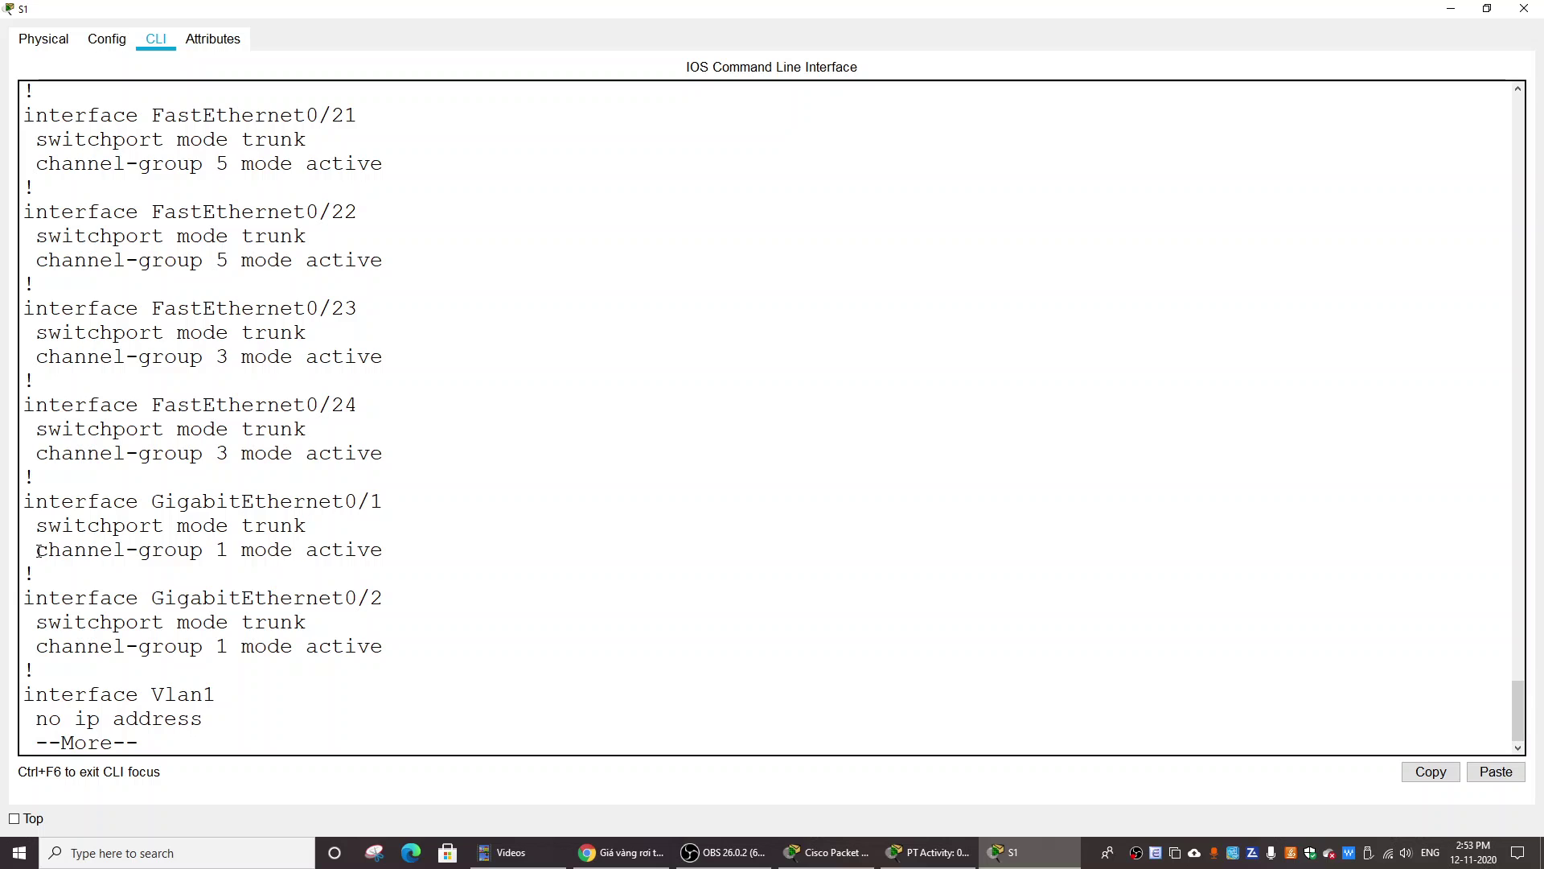
{"action": "left_click_drag", "start_coordinate": [39, 551], "coordinate": [434, 564]}
{"action": "left_click", "coordinate": [457, 614]}
{"action": "left_click_drag", "start_coordinate": [46, 598], "coordinate": [424, 641]}
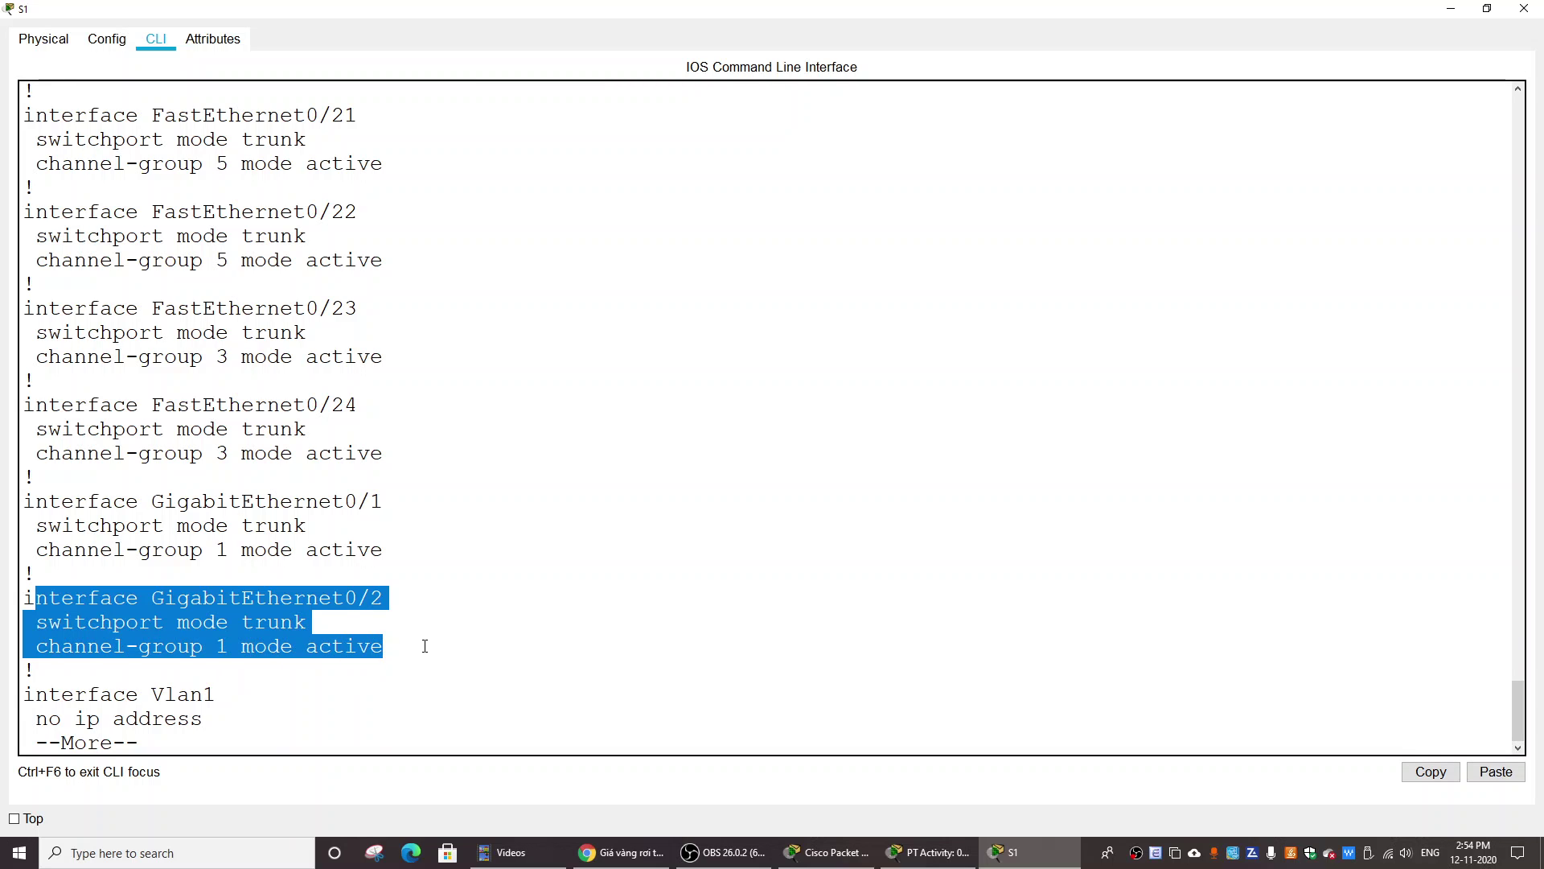
{"action": "left_click", "coordinate": [424, 642]}
{"action": "left_click_drag", "start_coordinate": [27, 502], "coordinate": [385, 641]}
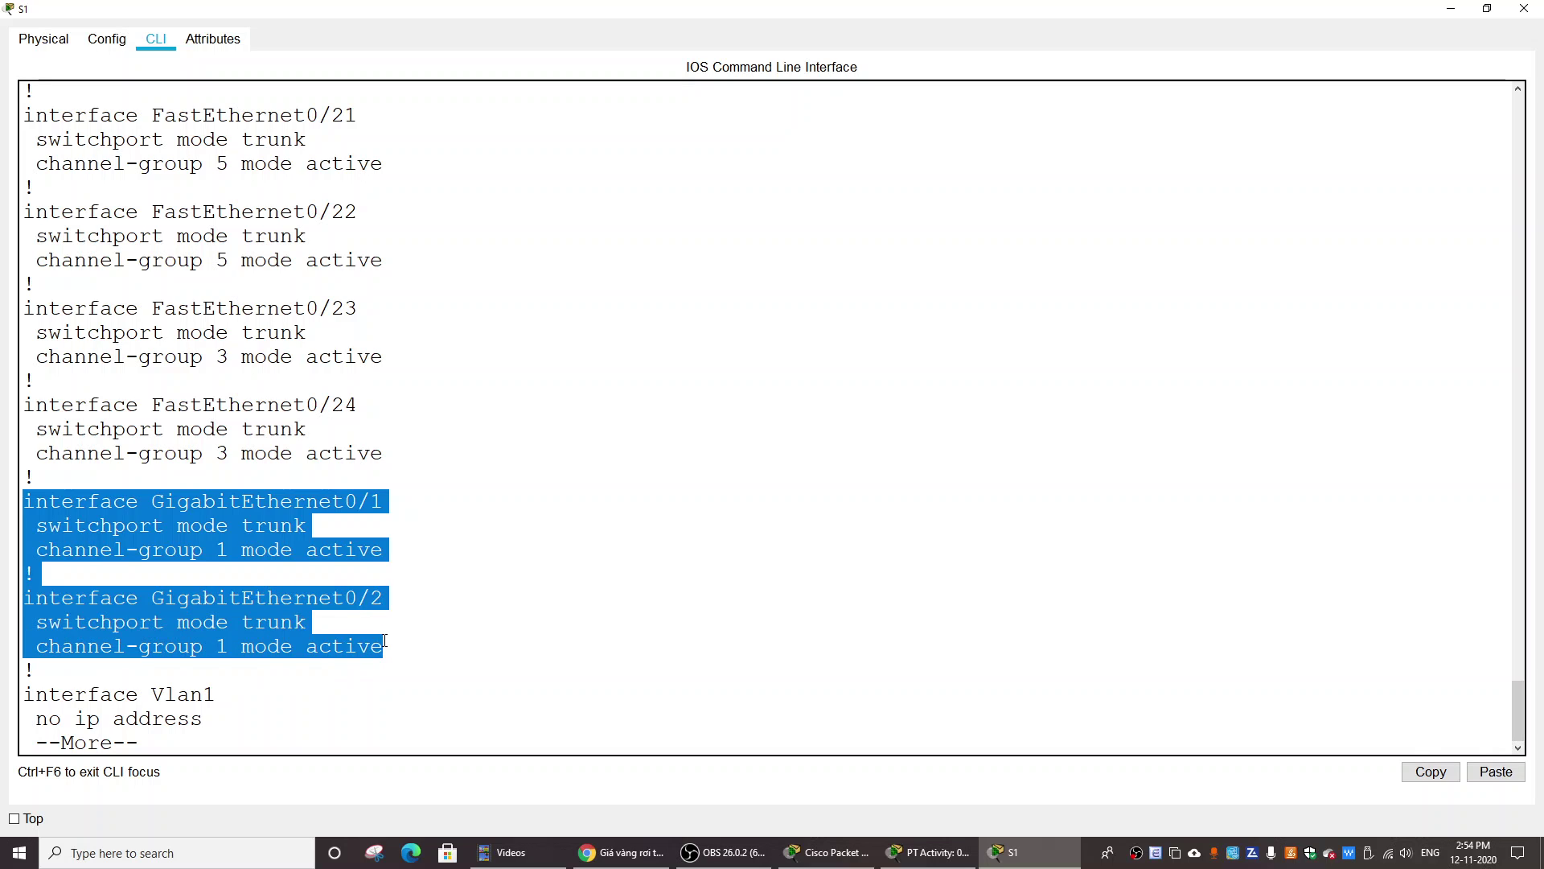
{"action": "left_click_drag", "start_coordinate": [385, 641], "coordinate": [23, 505]}
{"action": "left_click", "coordinate": [527, 533]}
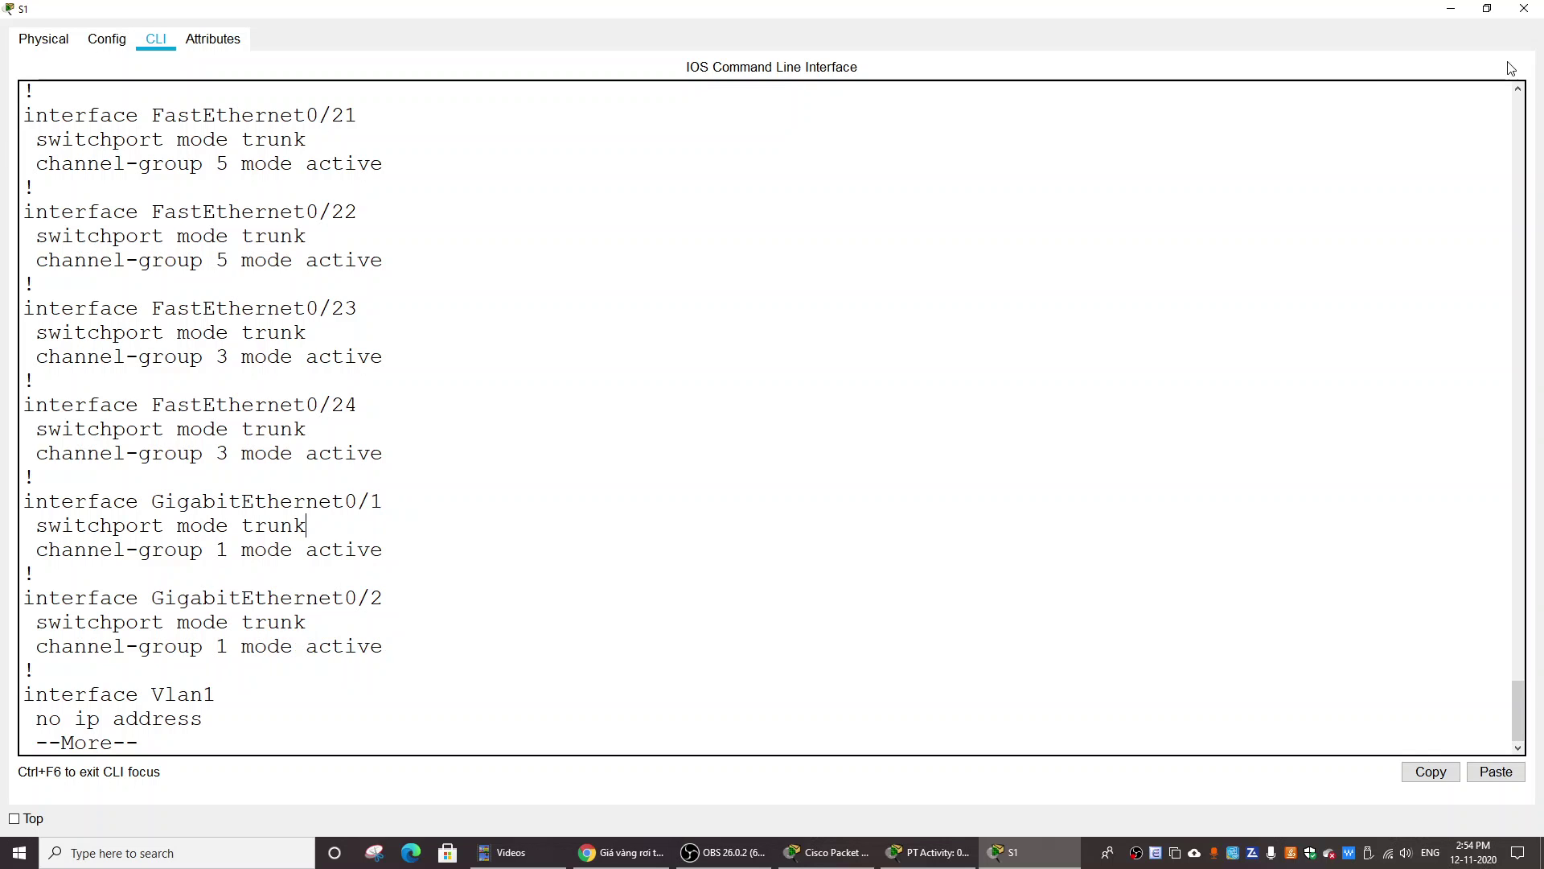
{"action": "left_click", "coordinate": [1525, 8]}
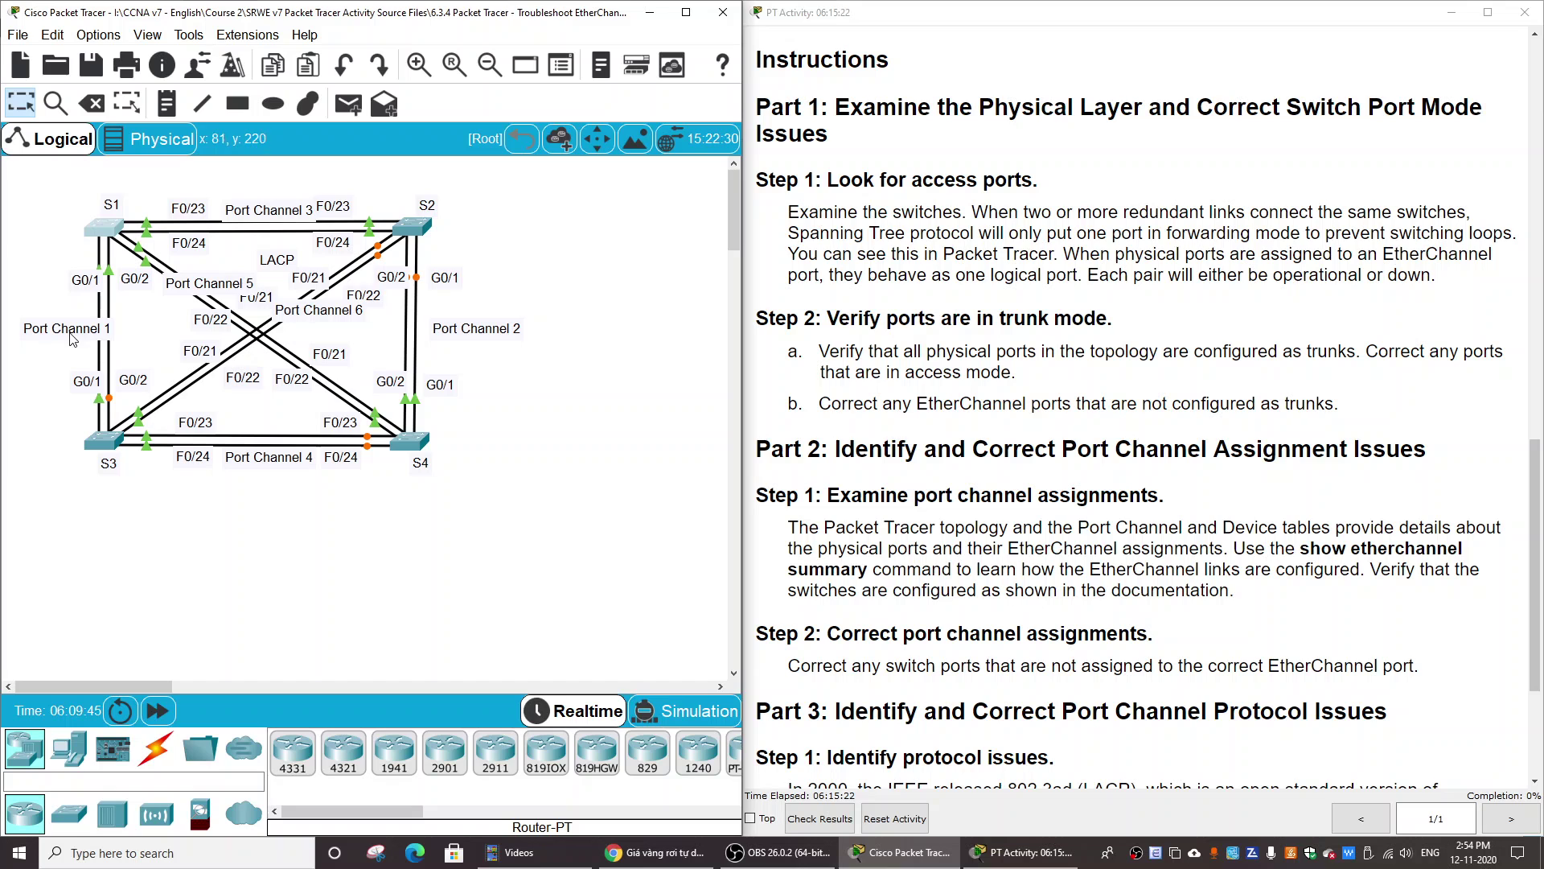
Step: Open switch S3's command line in a maximized window and enter privileged EXEC mode
{"action": "left_click", "coordinate": [103, 440]}
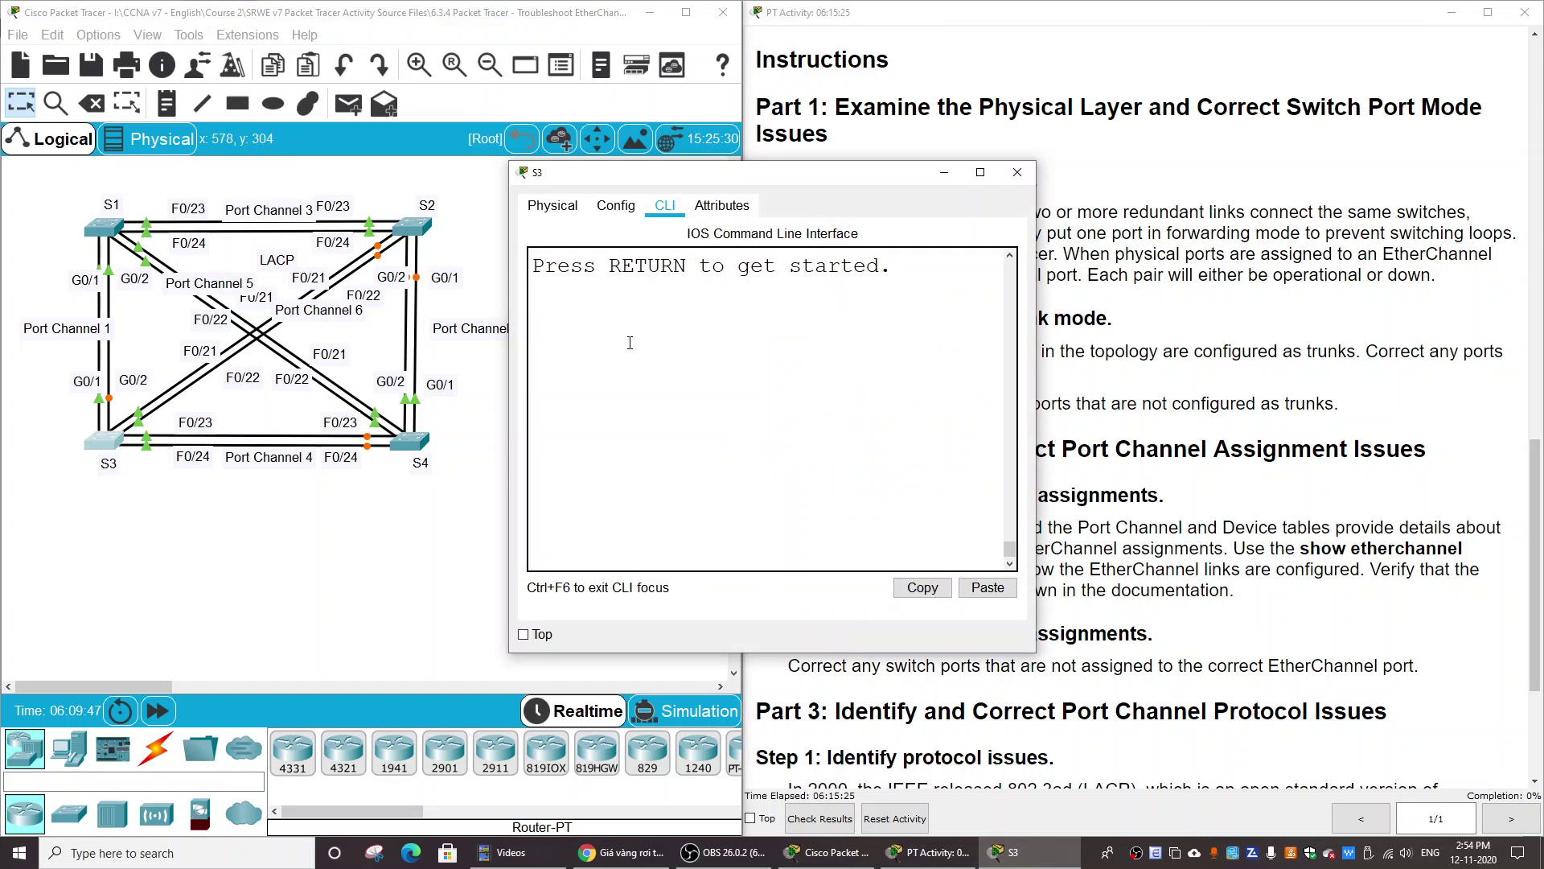
{"action": "left_click", "coordinate": [981, 172]}
{"action": "key", "text": "Return"}
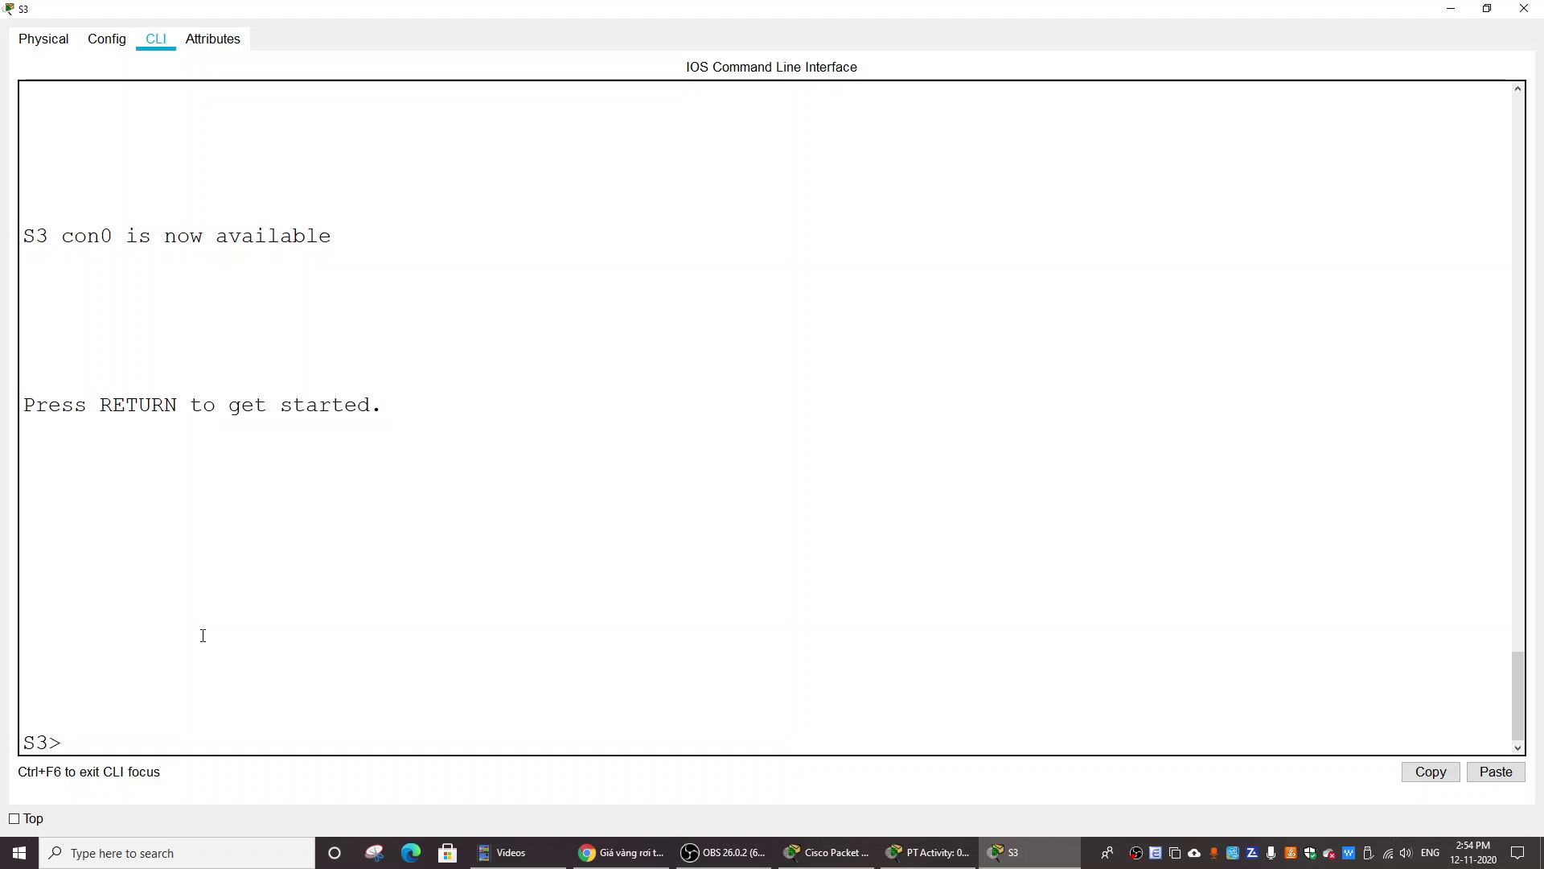
{"action": "type", "text": "en"}
{"action": "key", "text": "Return"}
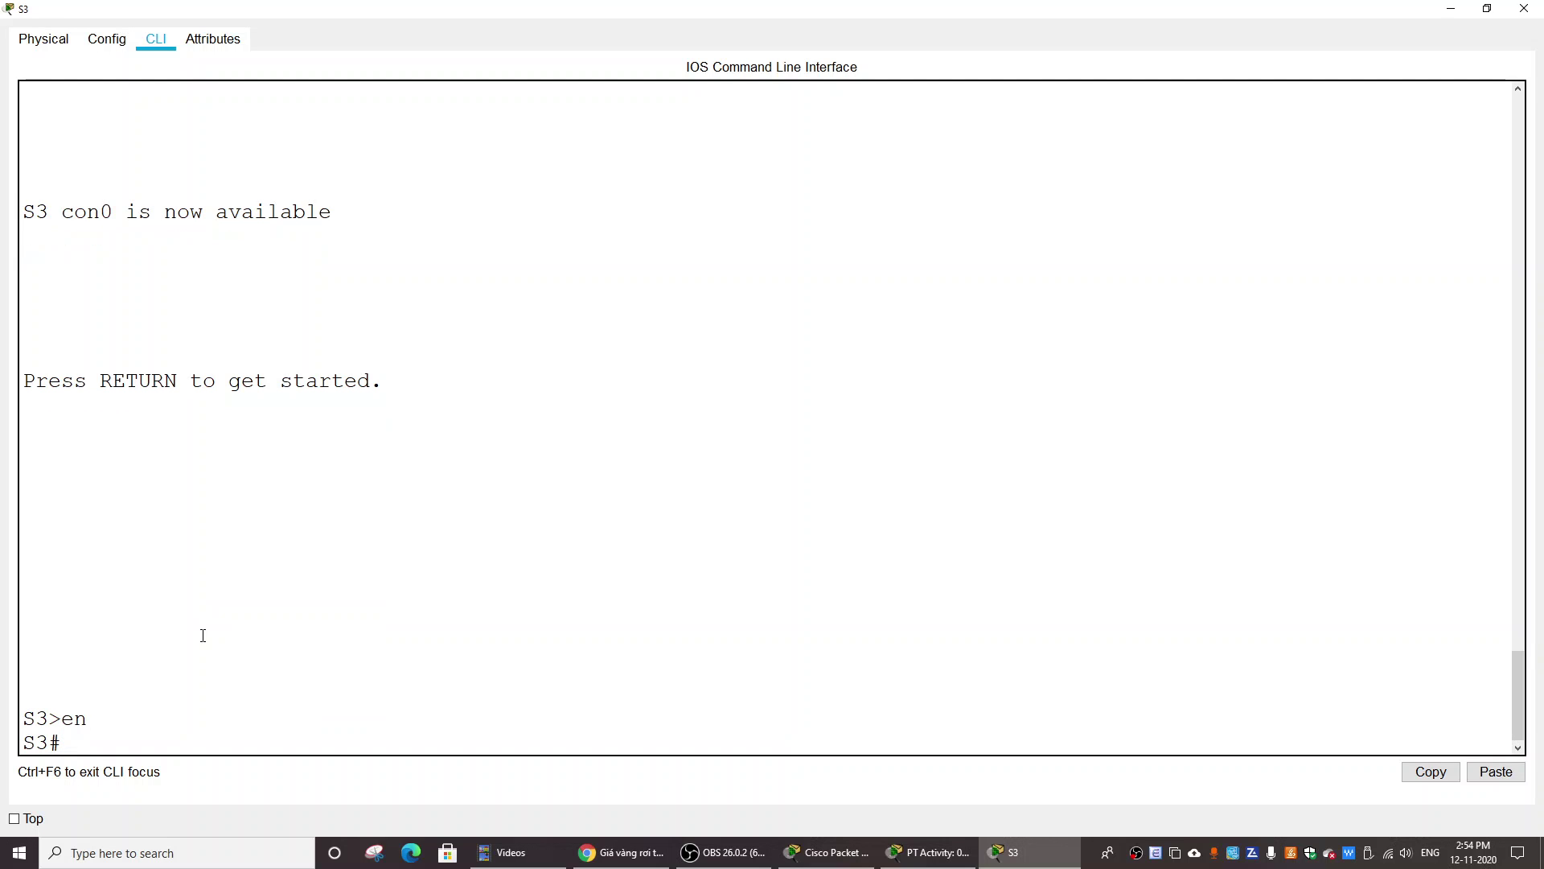
Step: Run show run on S3 and examine the switchport mode of the Port-channel1 interface
{"action": "type", "text": "show run"}
{"action": "key", "text": "Return"}
{"action": "key", "text": "Return"}
{"action": "key", "text": "Return"}
{"action": "key", "text": "Return"}
{"action": "key", "text": "Return"}
{"action": "key", "text": "Return"}
{"action": "key", "text": "Return"}
{"action": "key", "text": "Return"}
{"action": "key", "text": "Return"}
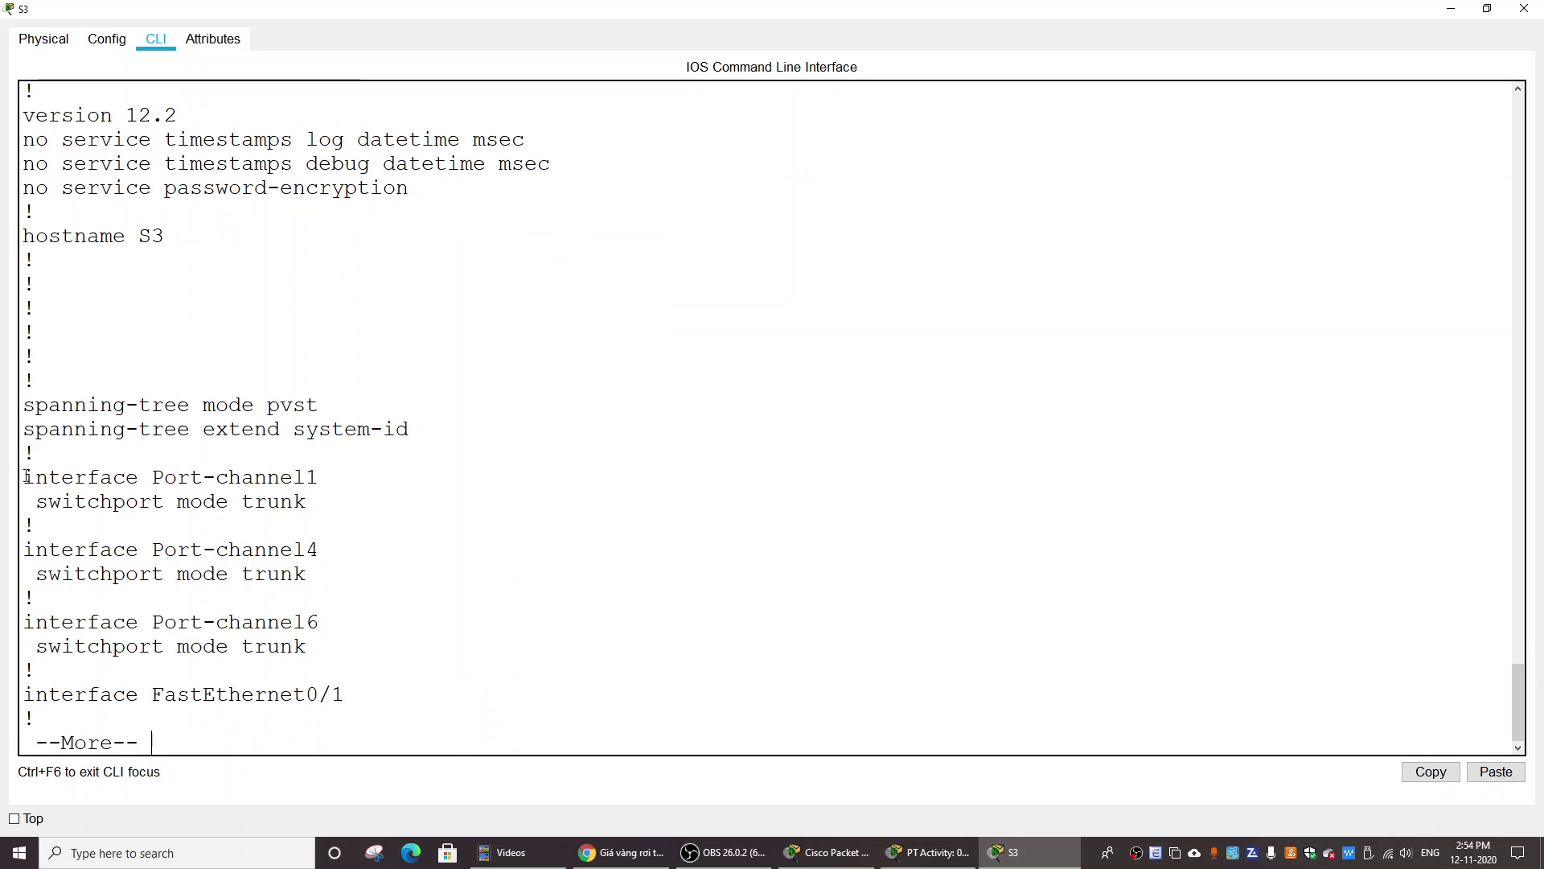
{"action": "left_click_drag", "start_coordinate": [23, 477], "coordinate": [328, 470]}
{"action": "left_click_drag", "start_coordinate": [37, 501], "coordinate": [323, 503]}
{"action": "left_click", "coordinate": [420, 524]}
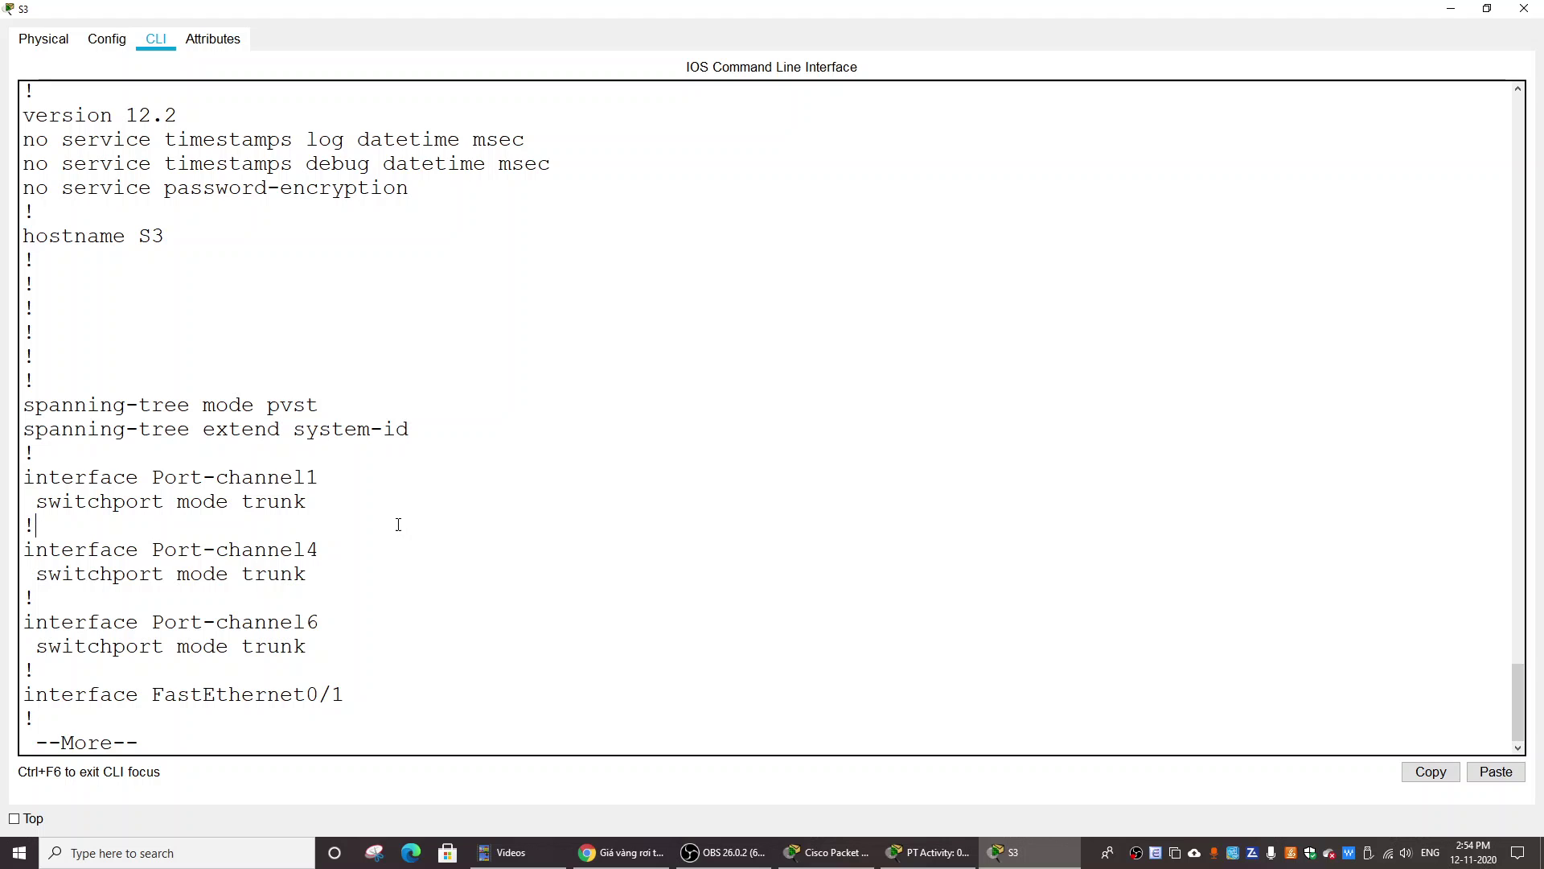
Step: Switch back to S1's command line and examine the Port-channel1 section of its running configuration for a switchport mode line
{"action": "left_click", "coordinate": [1451, 10]}
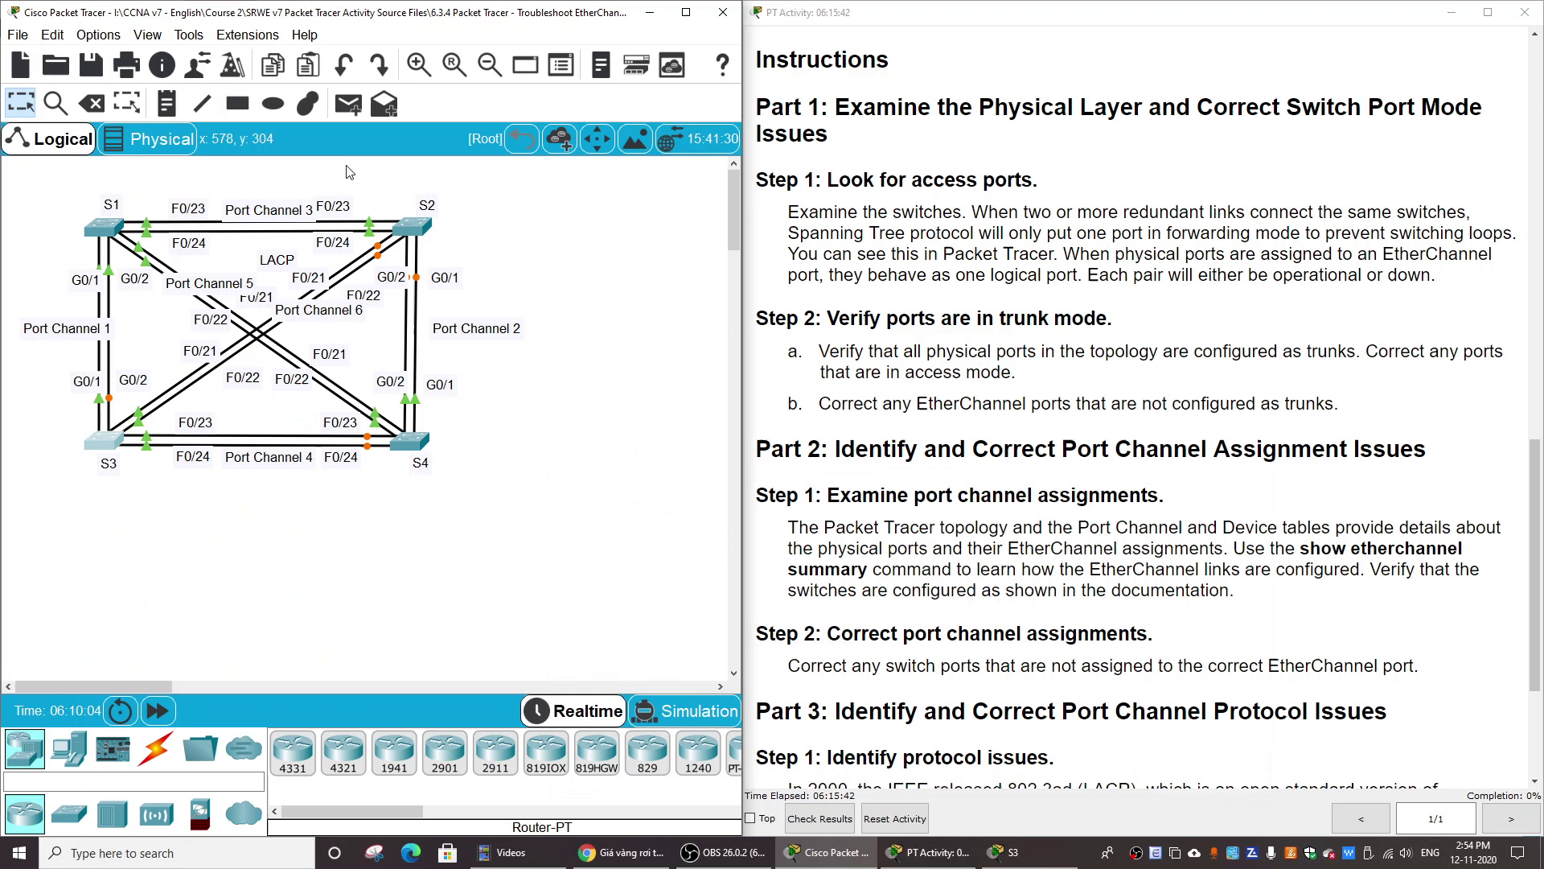
{"action": "left_click", "coordinate": [109, 233]}
{"action": "scroll", "coordinate": [699, 472], "scroll_direction": "up", "scroll_amount": 10}
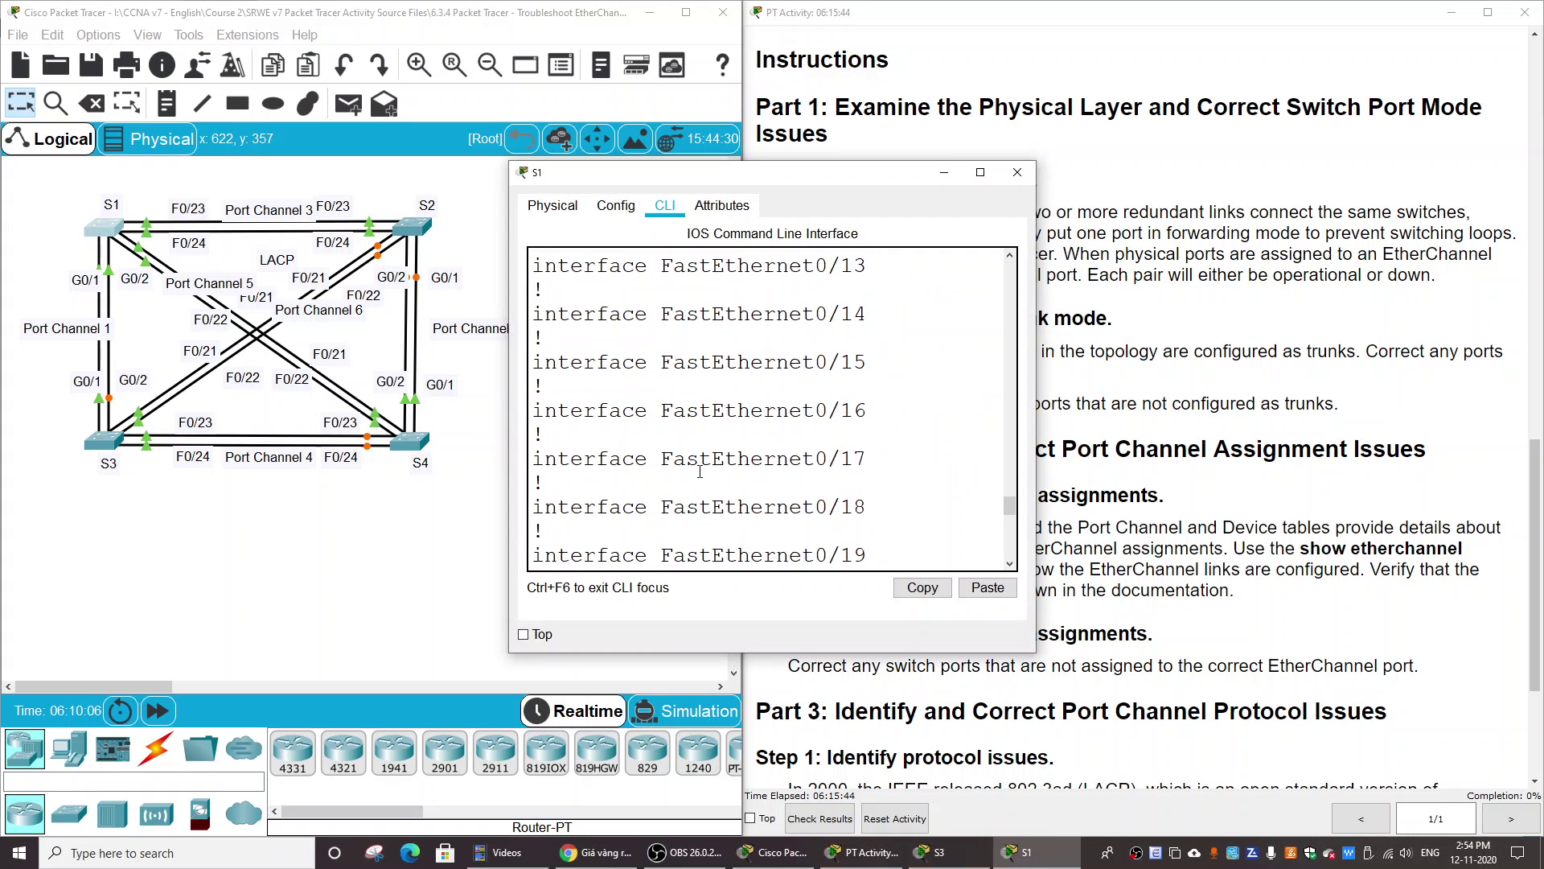
{"action": "scroll", "coordinate": [700, 472], "scroll_direction": "up", "scroll_amount": 12}
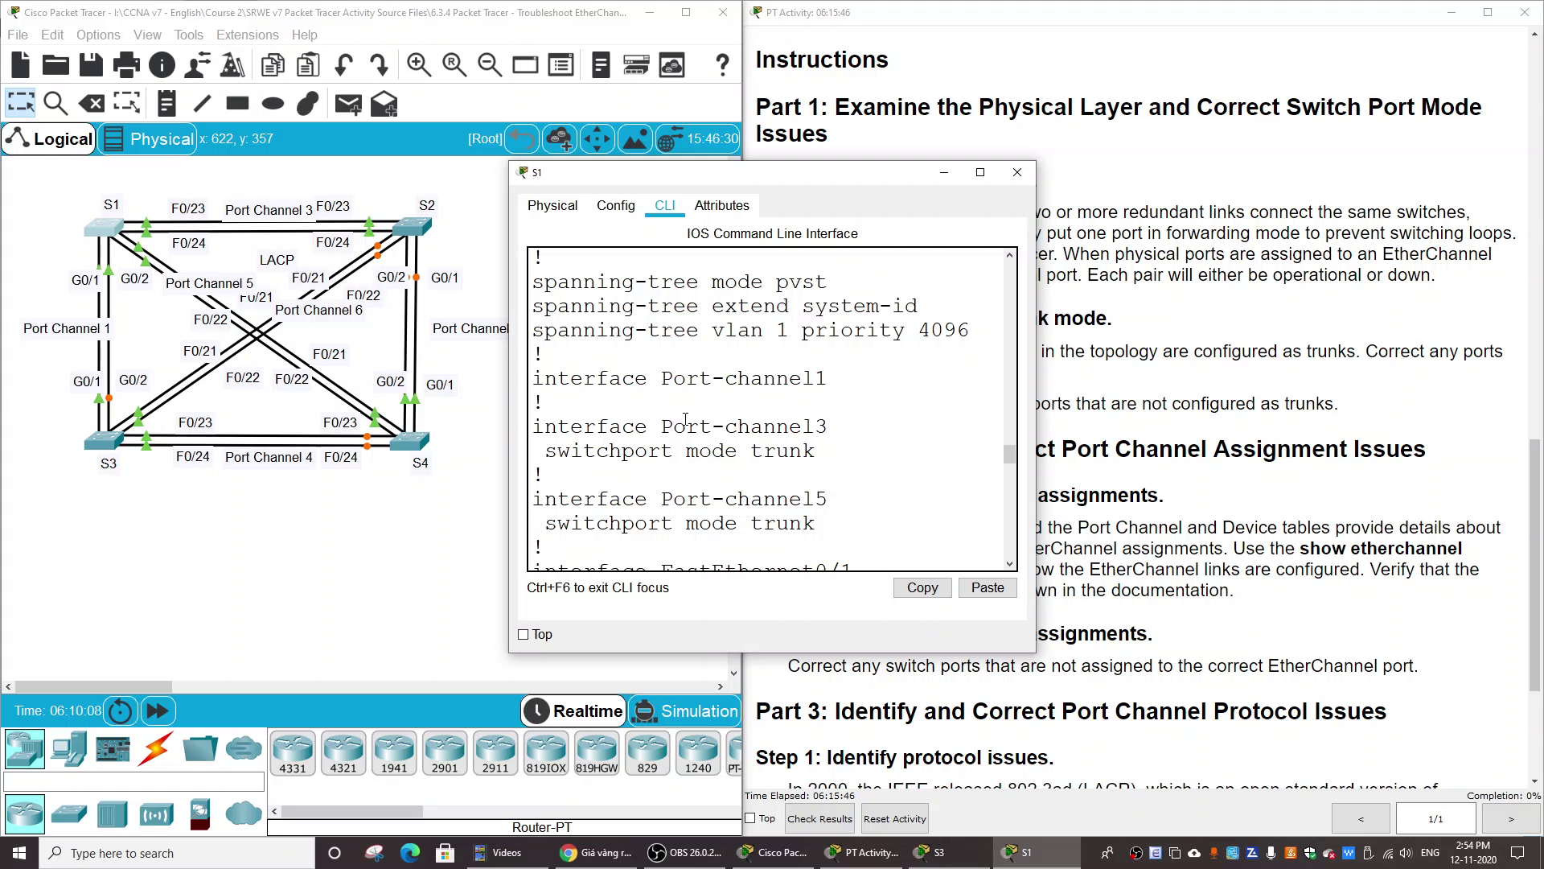
{"action": "left_click_drag", "start_coordinate": [547, 383], "coordinate": [829, 386]}
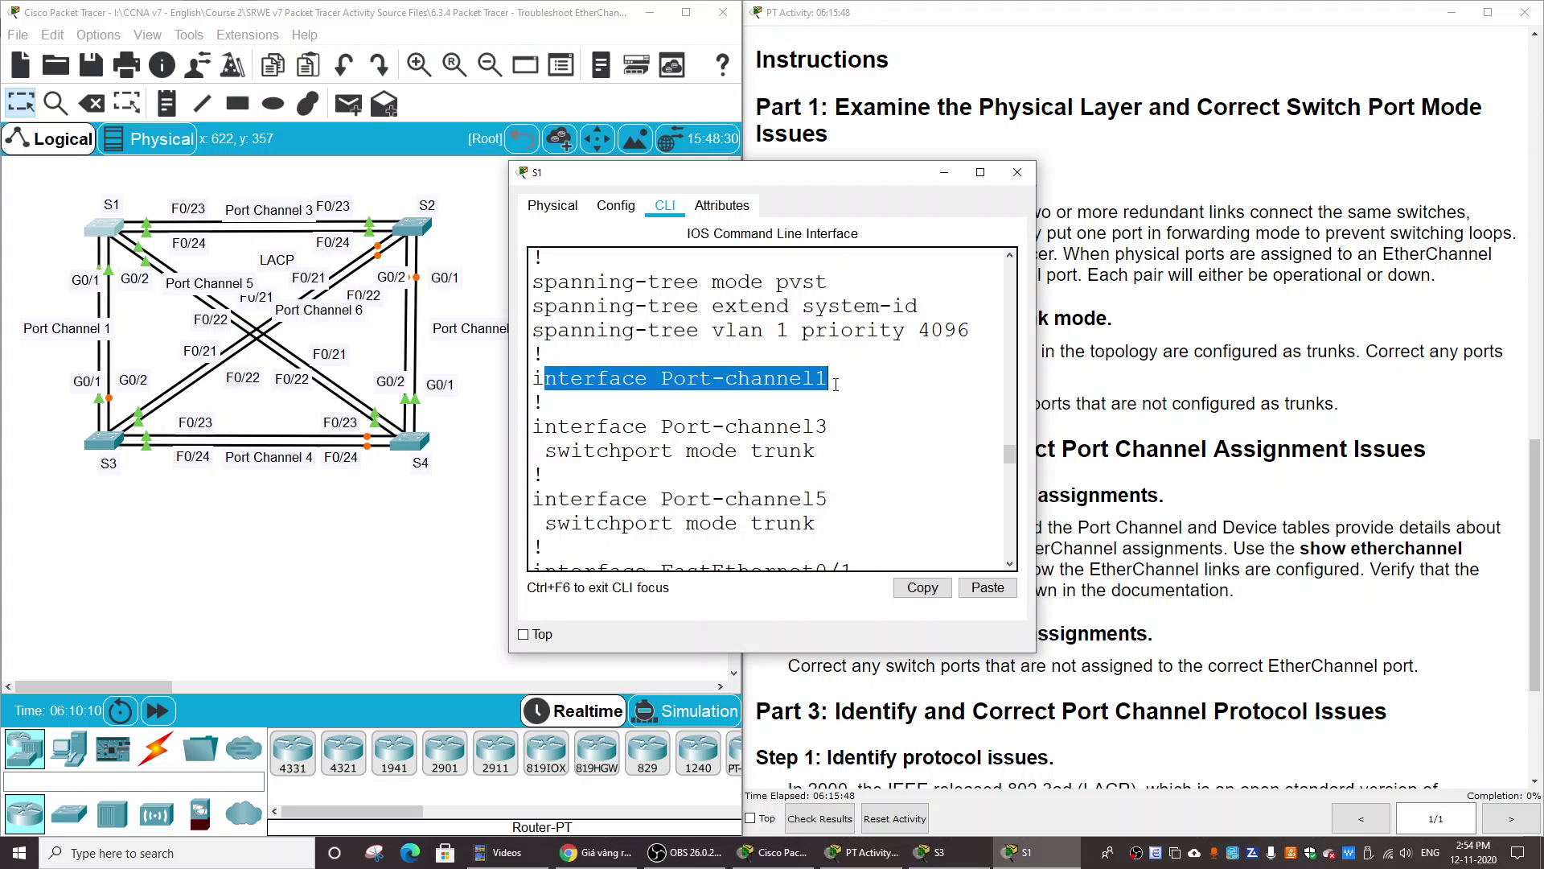
{"action": "left_click", "coordinate": [821, 388]}
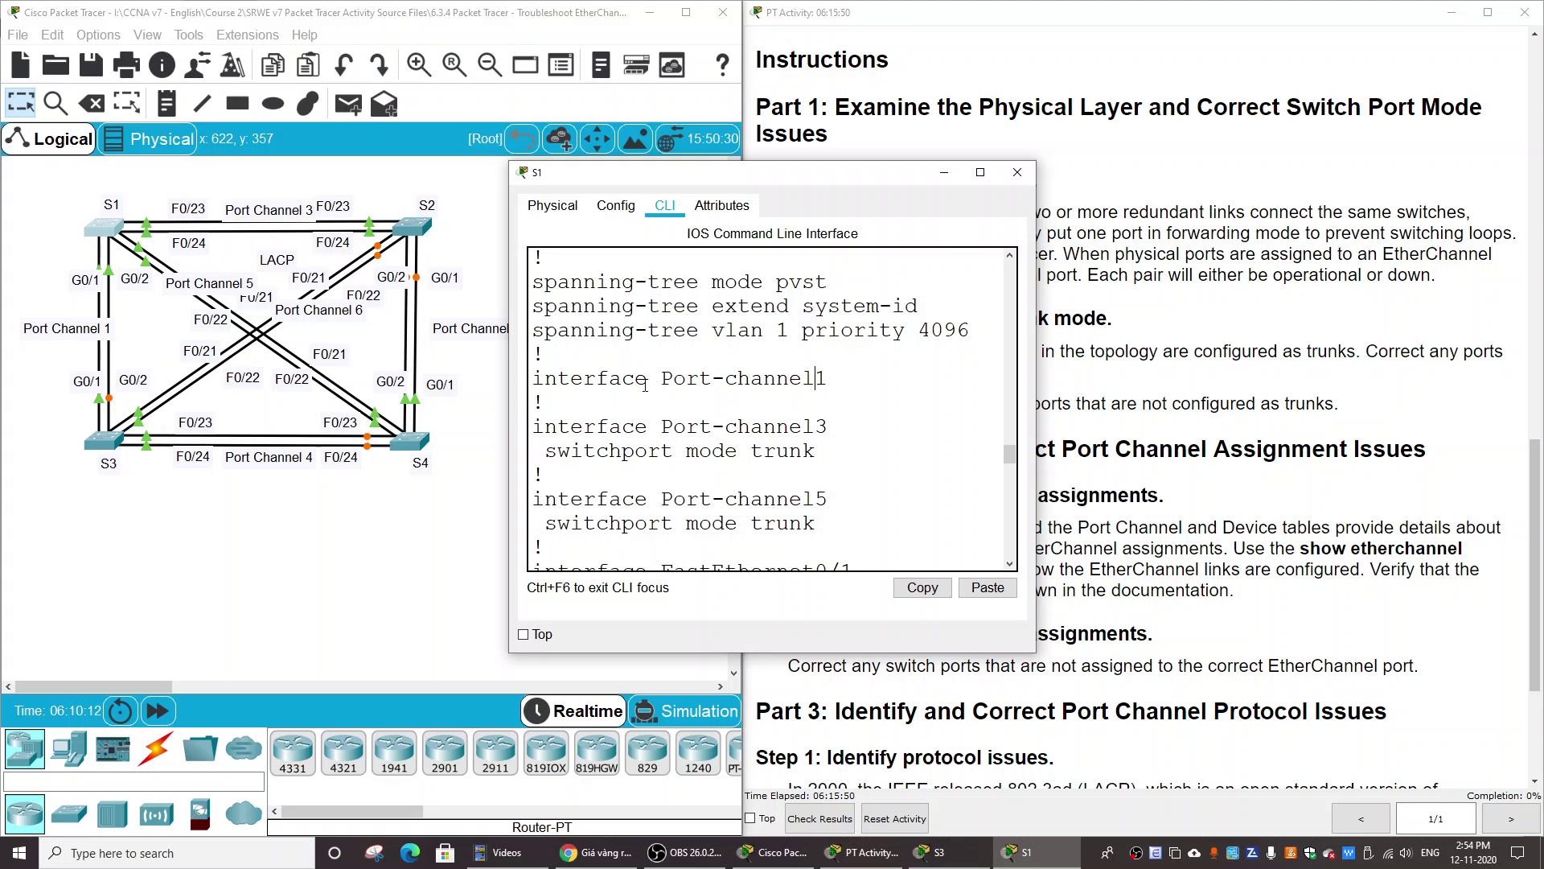
Step: Return to S3's maximized command line and page its running configuration down to the FastEthernet0/21 to 0/24 sections
{"action": "left_click", "coordinate": [97, 442]}
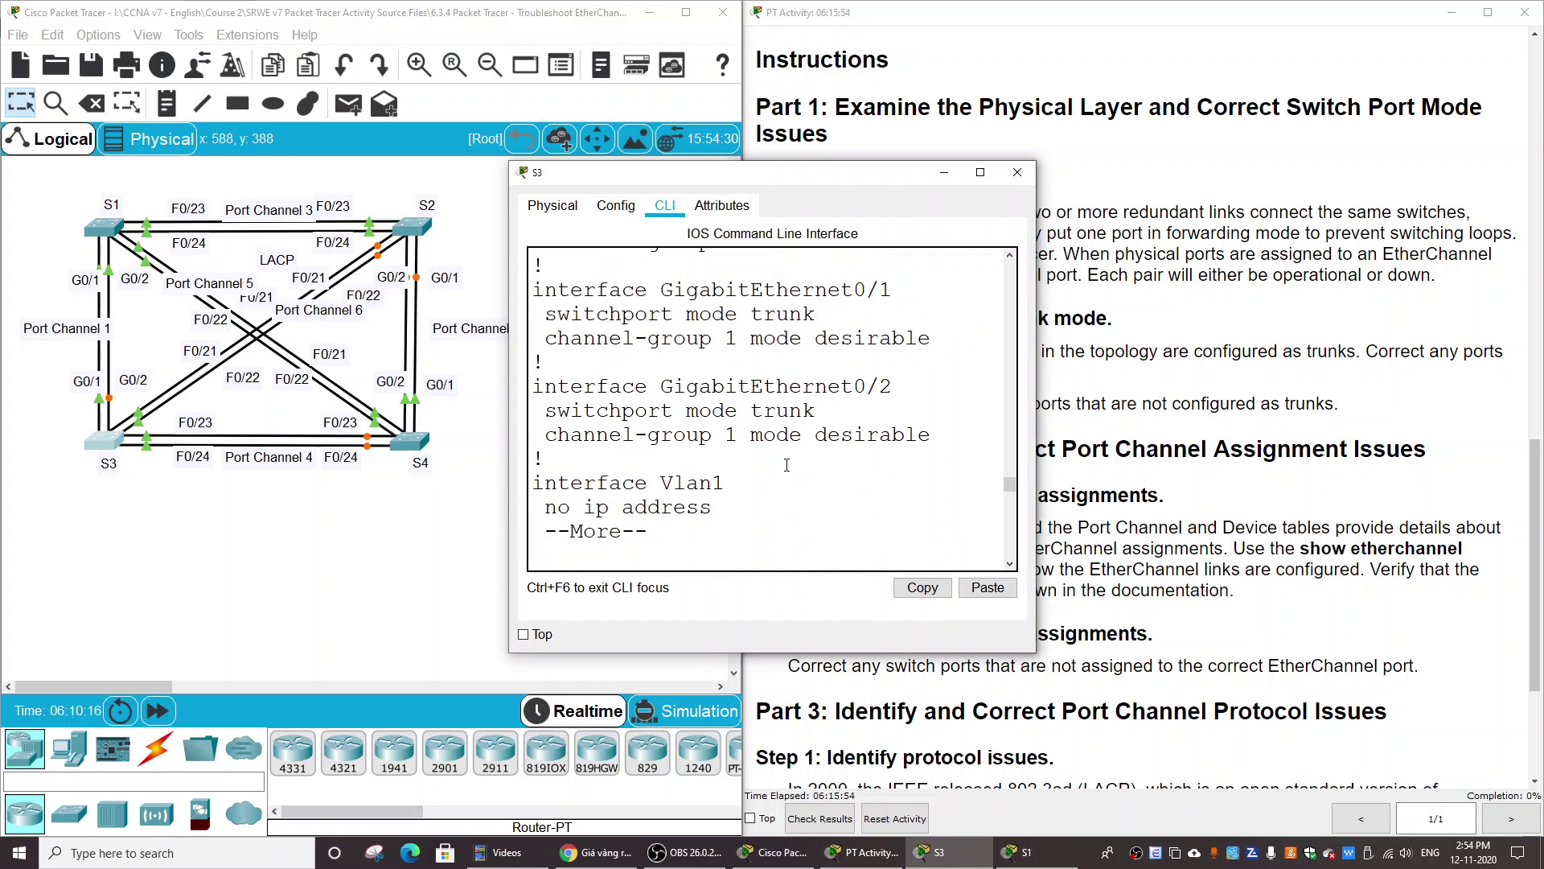
{"action": "left_click", "coordinate": [981, 172]}
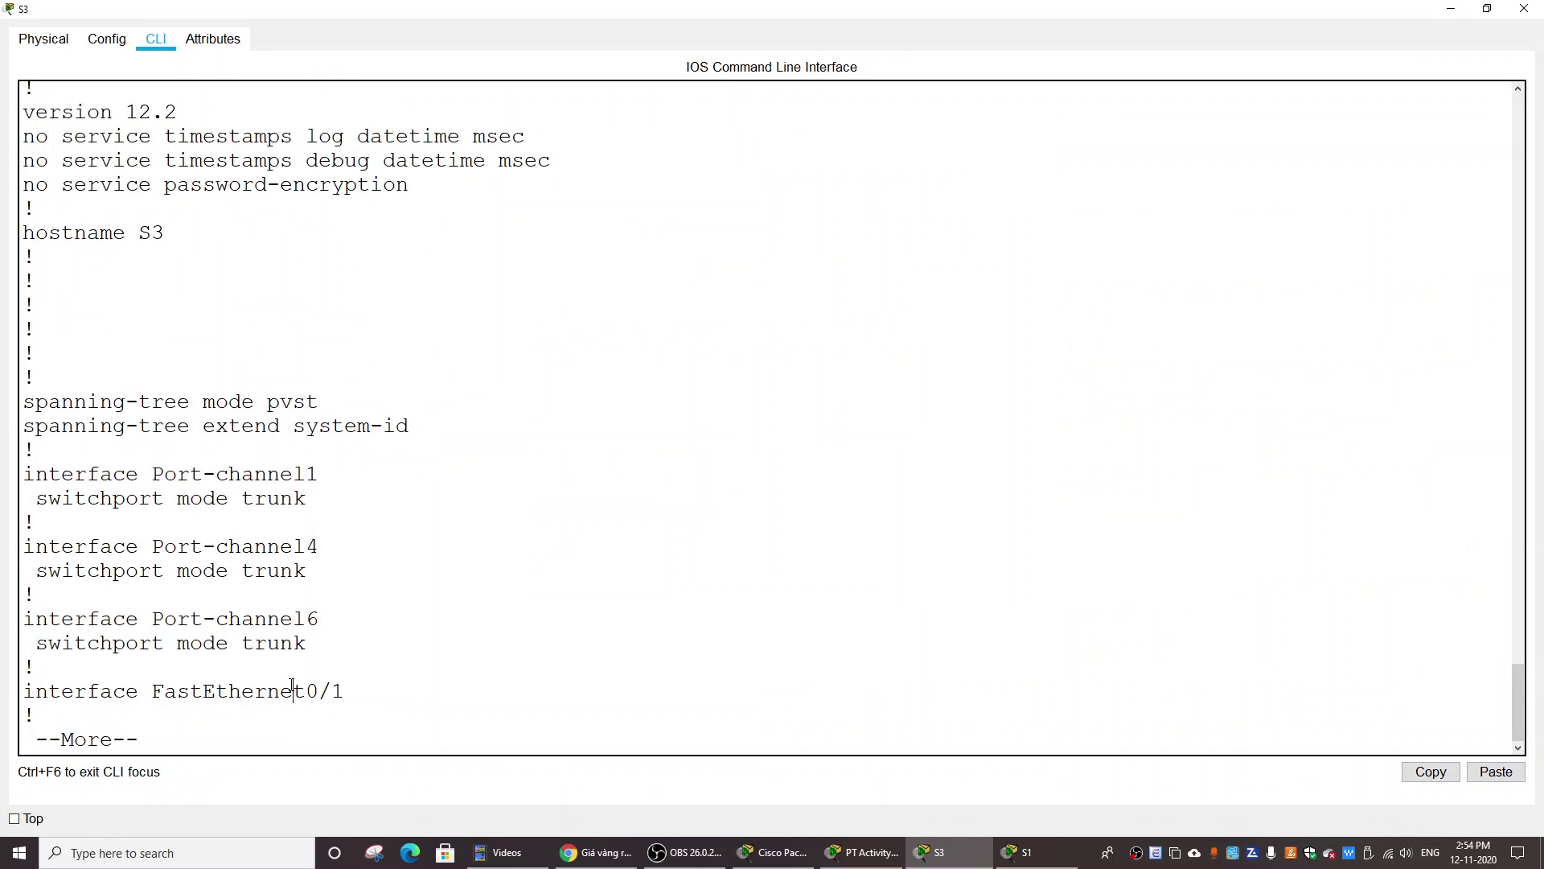
{"action": "key", "text": "Return"}
{"action": "key", "text": "Return"}
{"action": "key", "text": "Return"}
{"action": "key", "text": "Return"}
{"action": "key", "text": "Return"}
{"action": "key", "text": "Return"}
{"action": "key", "text": "Return"}
{"action": "key", "text": "Return"}
{"action": "key", "text": "Return"}
{"action": "key", "text": "Return"}
{"action": "key", "text": "Return"}
{"action": "key", "text": "Return"}
{"action": "key", "text": "Return"}
{"action": "key", "text": "Return"}
{"action": "key", "text": "Return"}
{"action": "key", "text": "Return"}
{"action": "key", "text": "Return"}
{"action": "key", "text": "Return"}
{"action": "key", "text": "Return"}
{"action": "key", "text": "Return"}
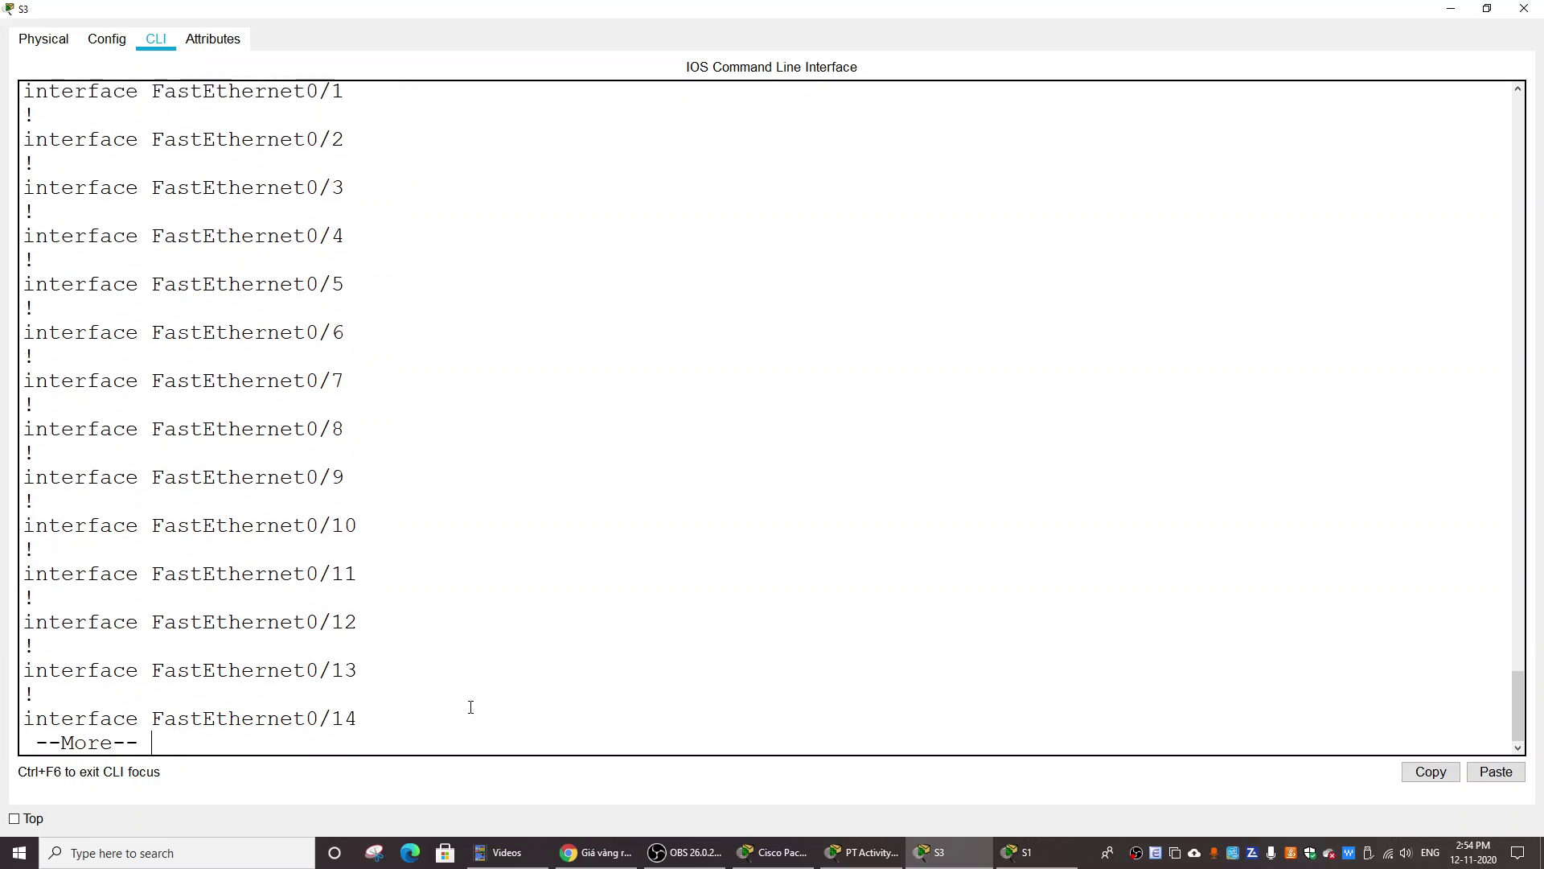
{"action": "key", "text": "Return"}
{"action": "key", "text": "Return"}
{"action": "key", "text": "Return"}
{"action": "key", "text": "Return"}
{"action": "key", "text": "Return"}
{"action": "key", "text": "Return"}
{"action": "key", "text": "Return"}
{"action": "key", "text": "Return"}
{"action": "key", "text": "Return"}
{"action": "key", "text": "Return"}
{"action": "key", "text": "Return"}
{"action": "key", "text": "Return"}
{"action": "key", "text": "Return"}
{"action": "key", "text": "Return"}
{"action": "key", "text": "Return"}
{"action": "key", "text": "Return"}
{"action": "key", "text": "Return"}
{"action": "key", "text": "Return"}
{"action": "key", "text": "Return"}
{"action": "key", "text": "Return"}
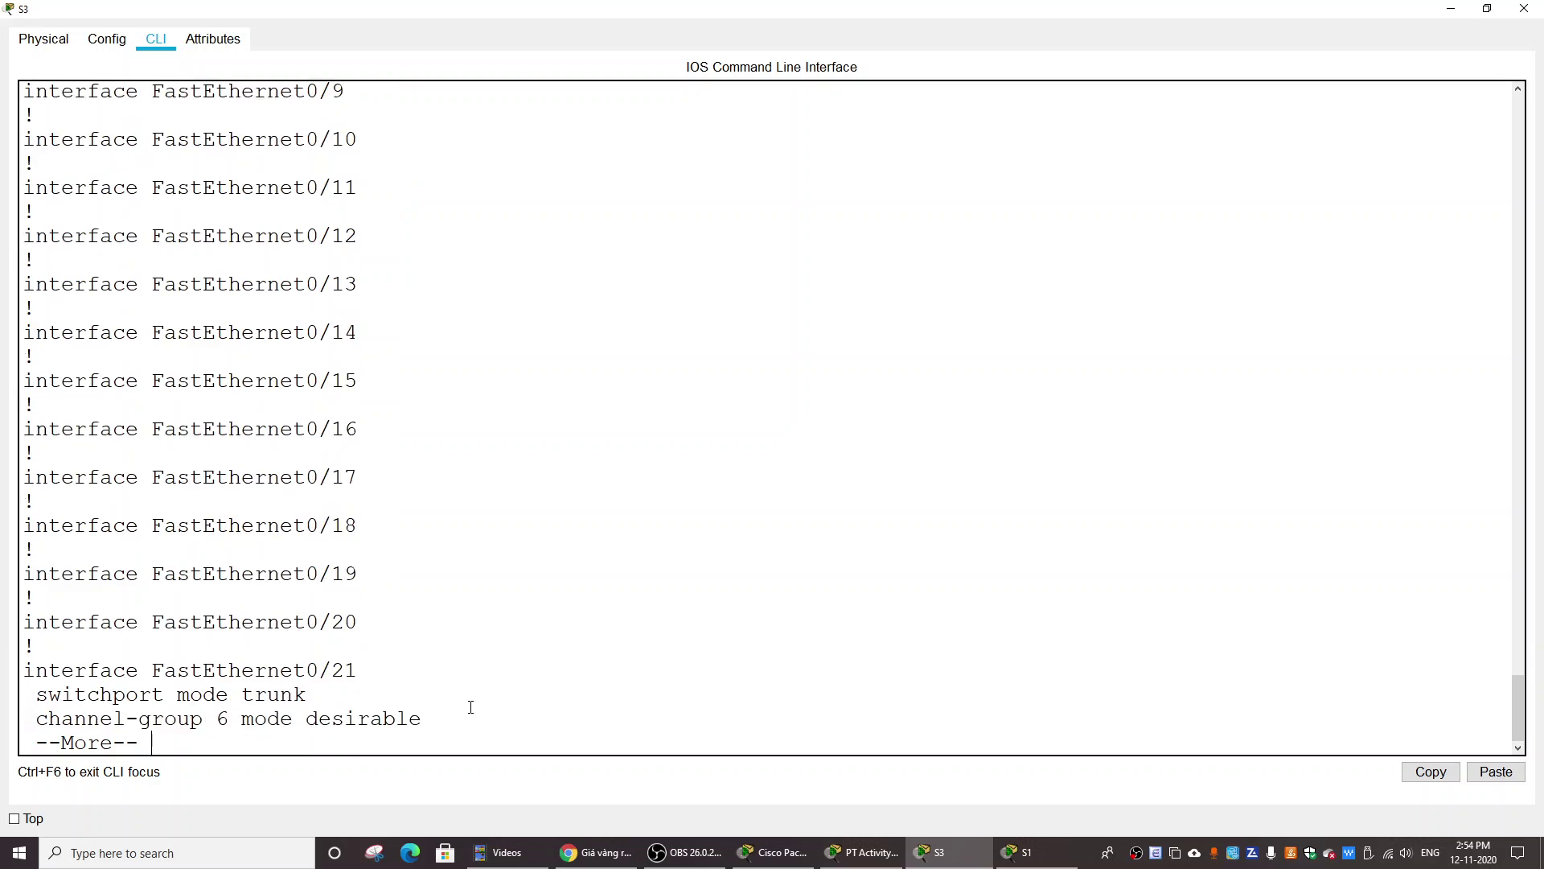
{"action": "key", "text": "Return"}
{"action": "key", "text": "Return"}
{"action": "key", "text": "Return"}
{"action": "key", "text": "Return"}
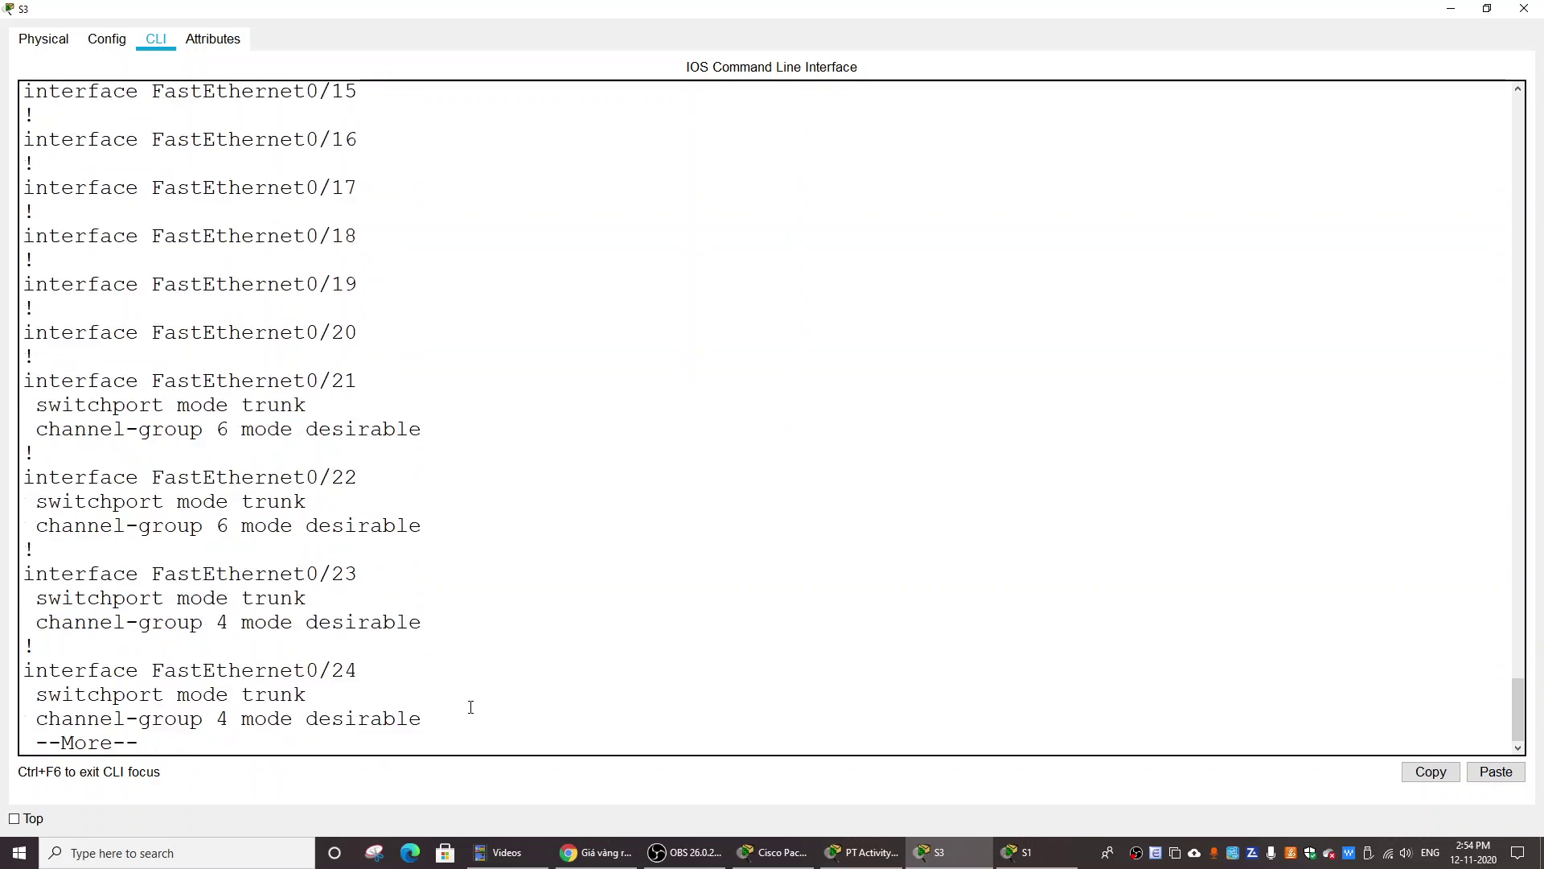
Step: Check Port Channel 1's ports in the topology, and page S3's running configuration on to the GigabitEthernet0/1 and 0/2 sections
{"action": "left_click", "coordinate": [1452, 8]}
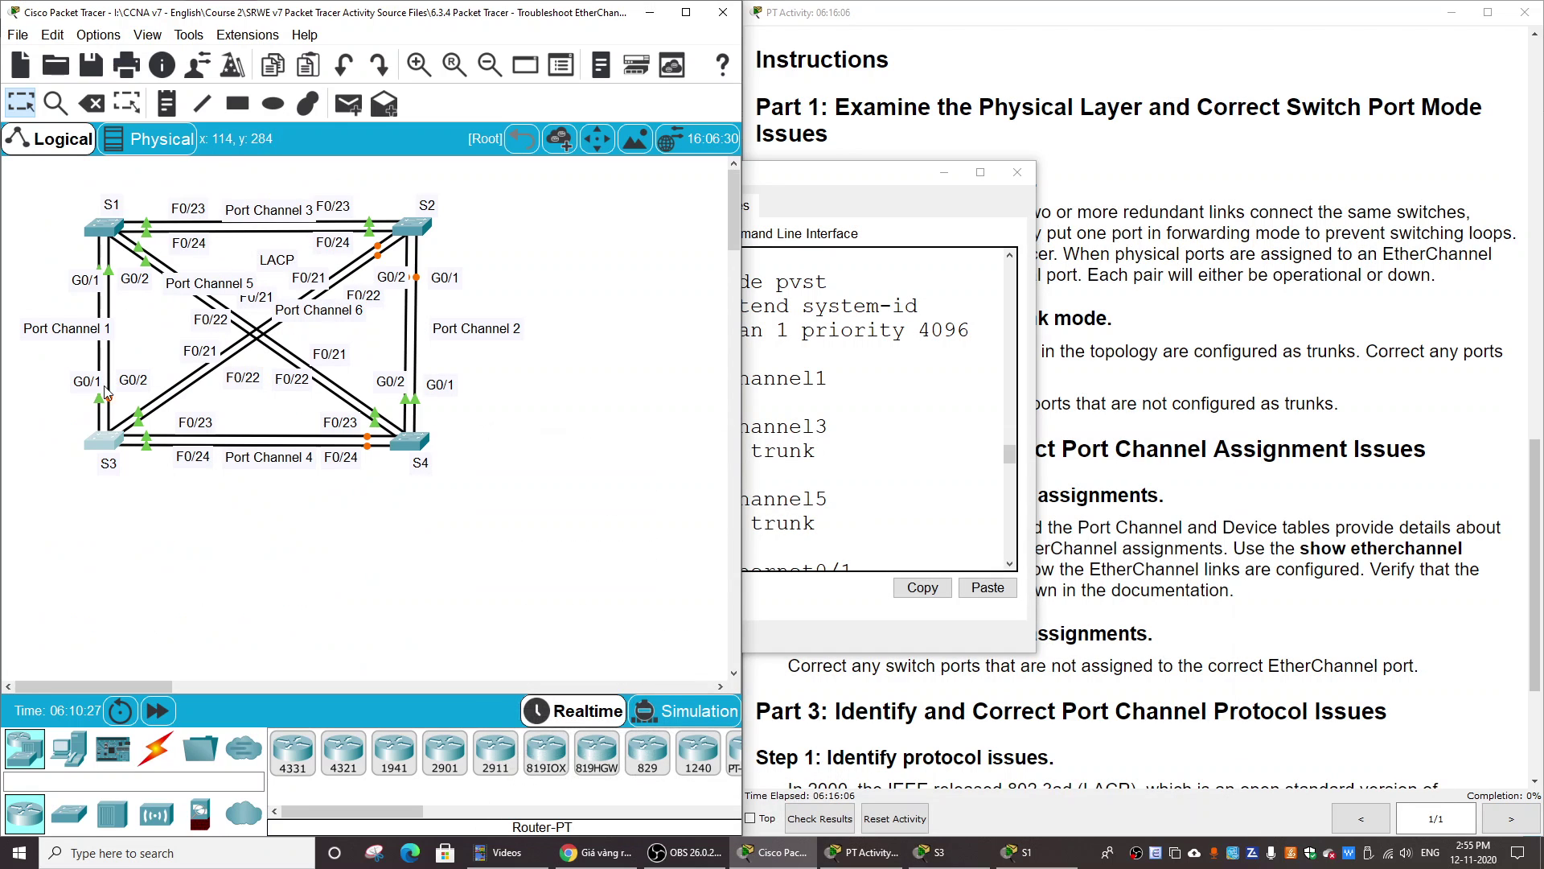
{"action": "left_click", "coordinate": [105, 443]}
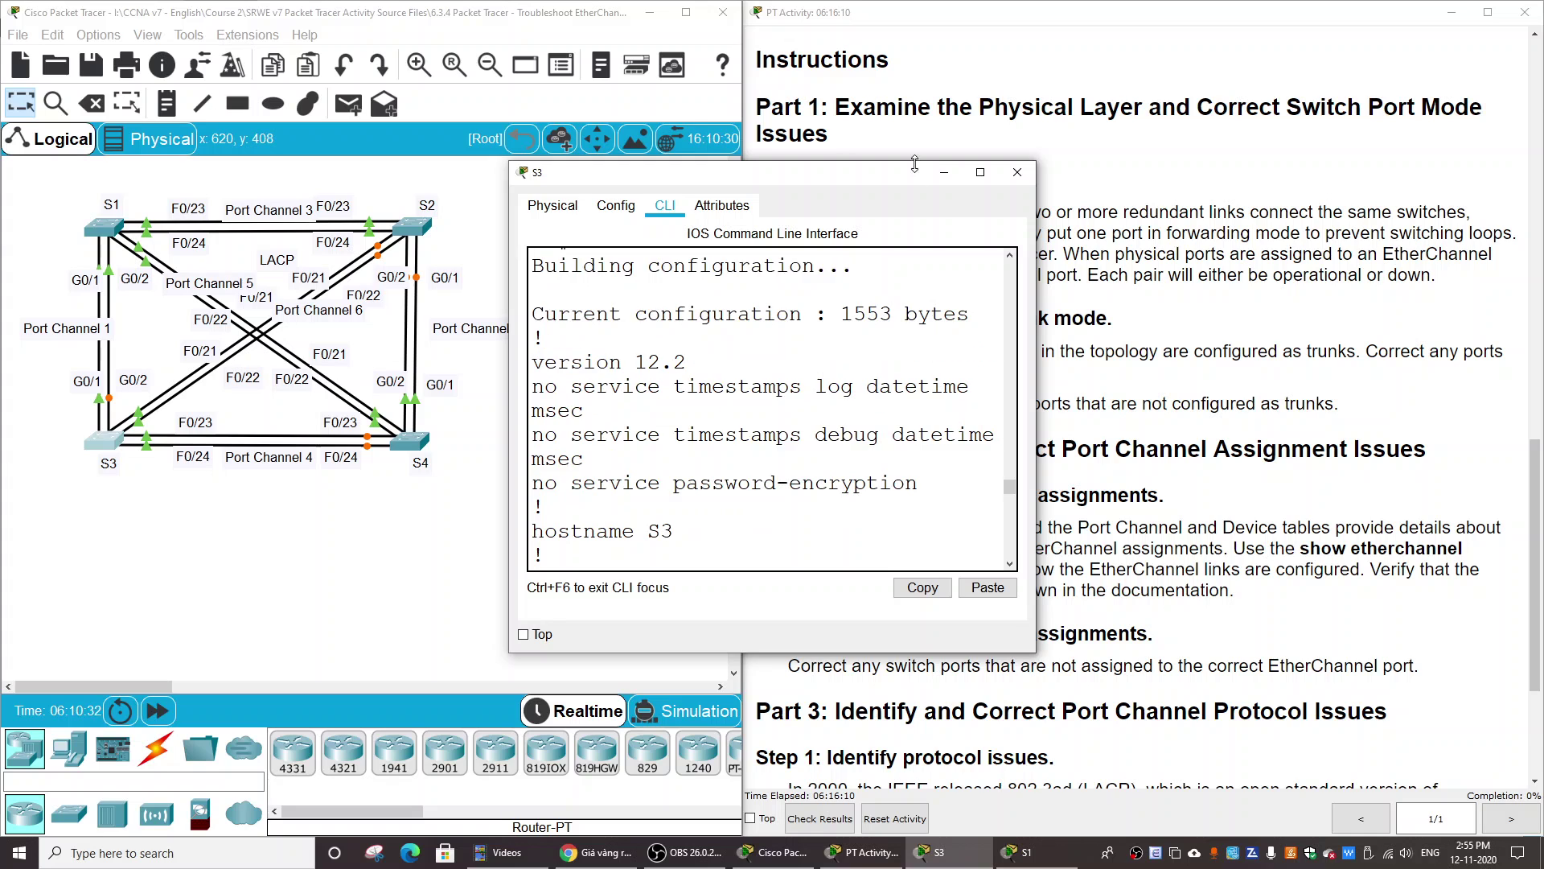
{"action": "left_click", "coordinate": [981, 172]}
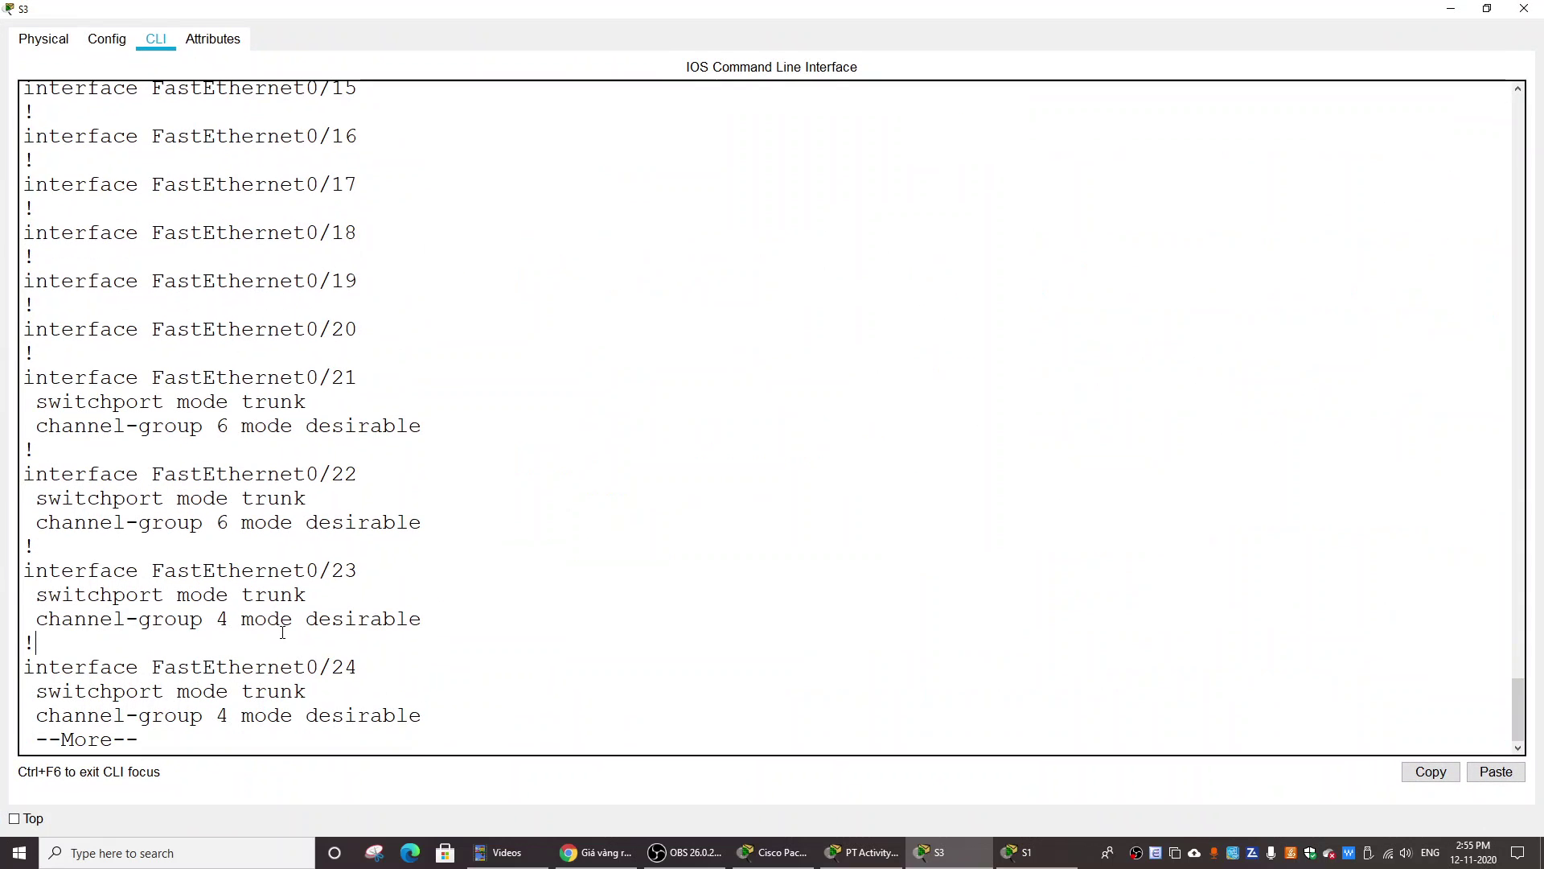
{"action": "key", "text": "Return"}
{"action": "key", "text": "Return"}
{"action": "key", "text": "Return"}
{"action": "key", "text": "Return"}
{"action": "key", "text": "Return"}
{"action": "key", "text": "Return"}
{"action": "key", "text": "Return"}
{"action": "key", "text": "Return"}
{"action": "key", "text": "Return"}
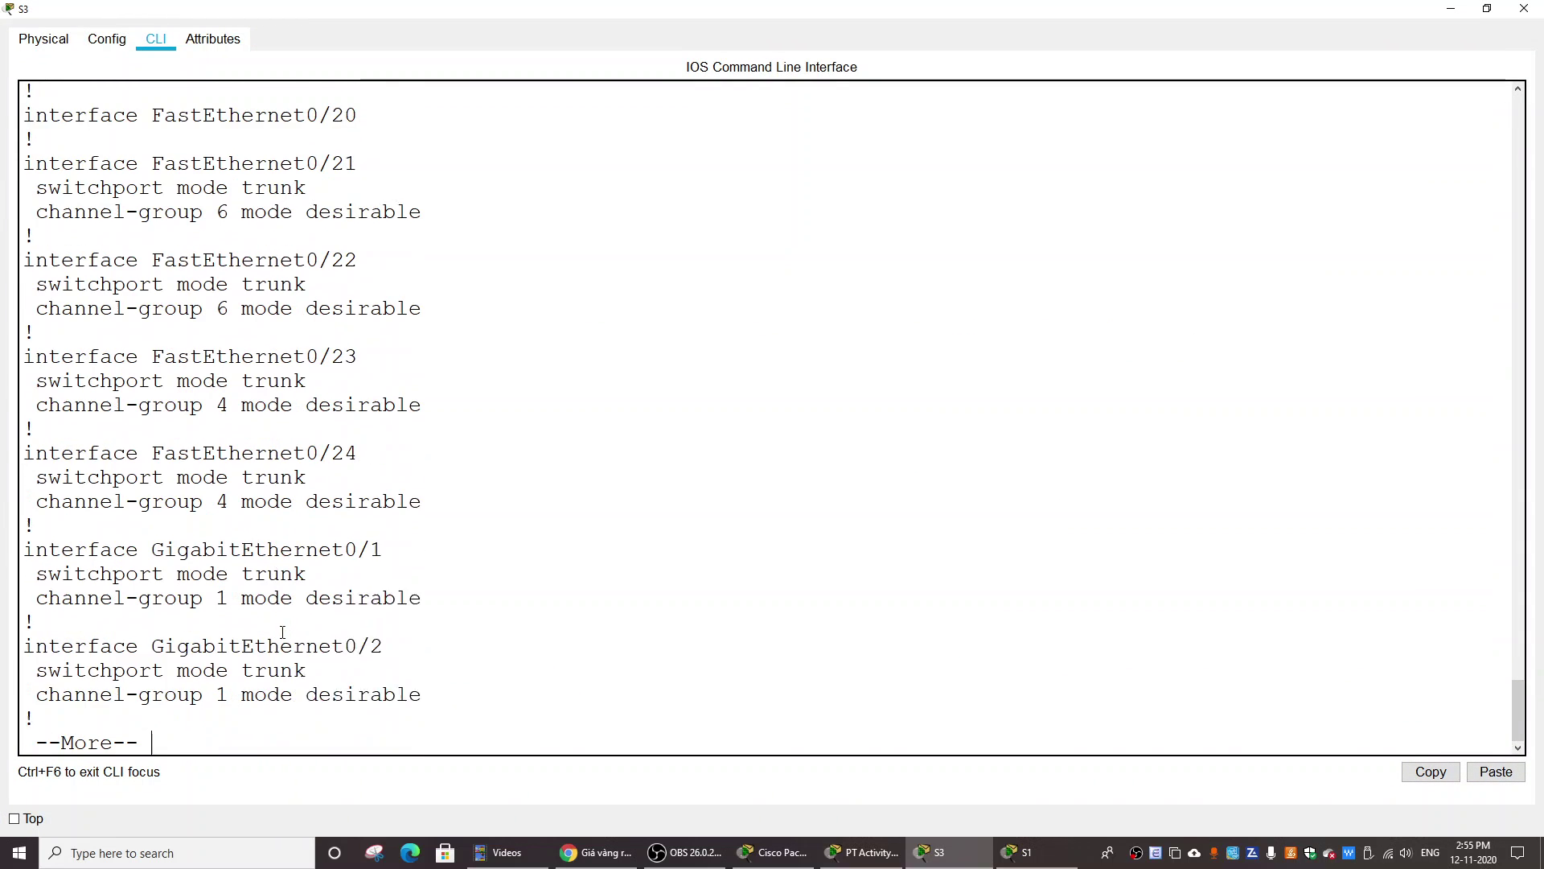
{"action": "key", "text": "Return"}
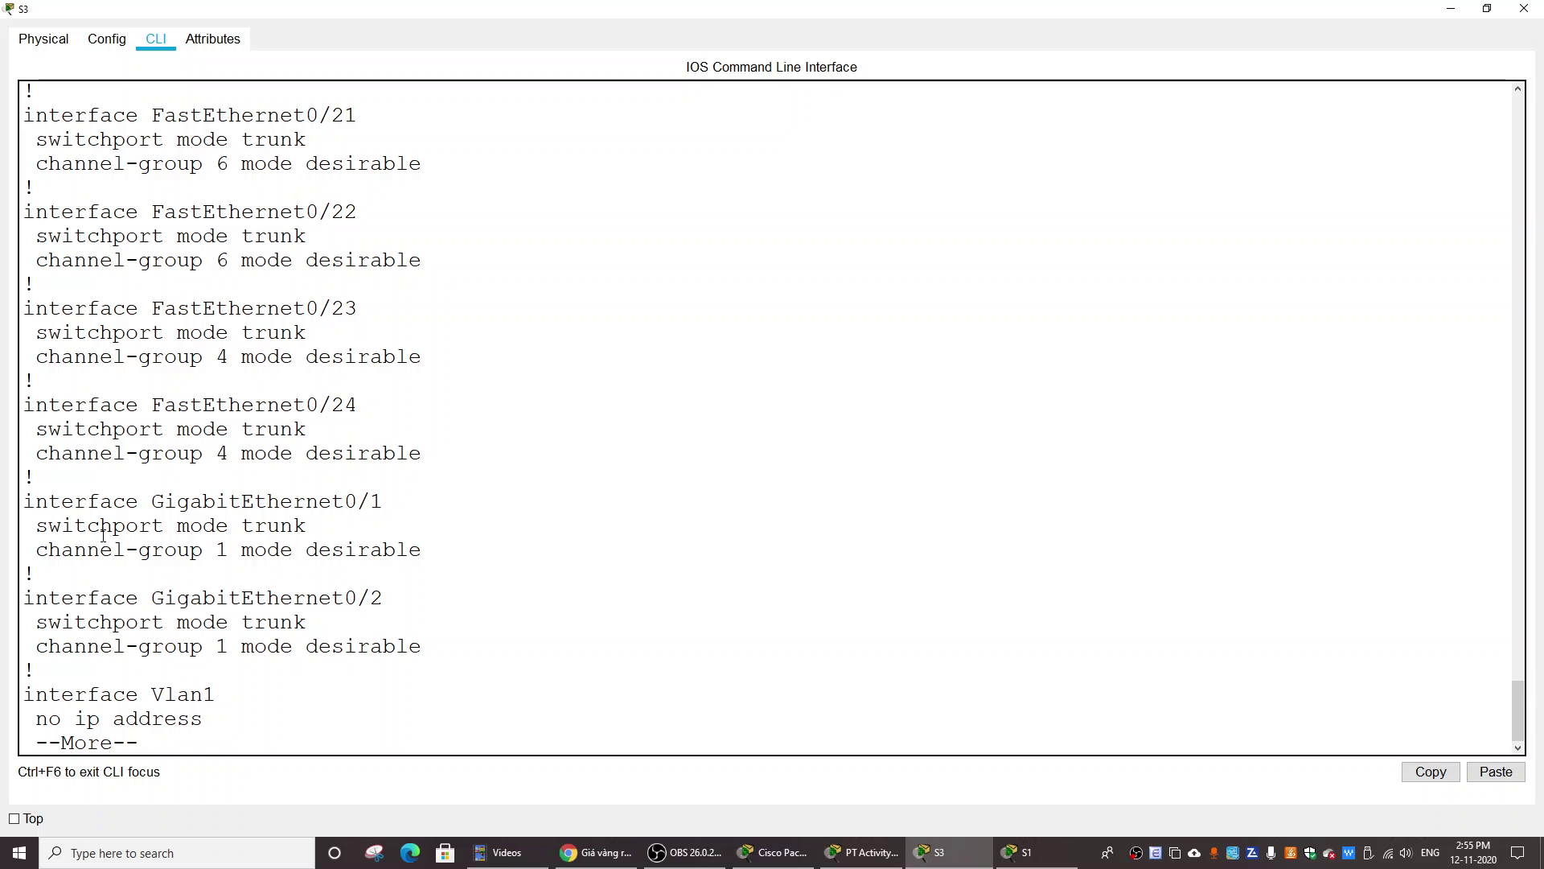
Step: Examine the trunk mode and channel-group lines of GigabitEthernet0/1 and 0/2 on S3
{"action": "left_click_drag", "start_coordinate": [64, 529], "coordinate": [439, 525]}
{"action": "left_click", "coordinate": [313, 560]}
{"action": "left_click_drag", "start_coordinate": [242, 552], "coordinate": [430, 544]}
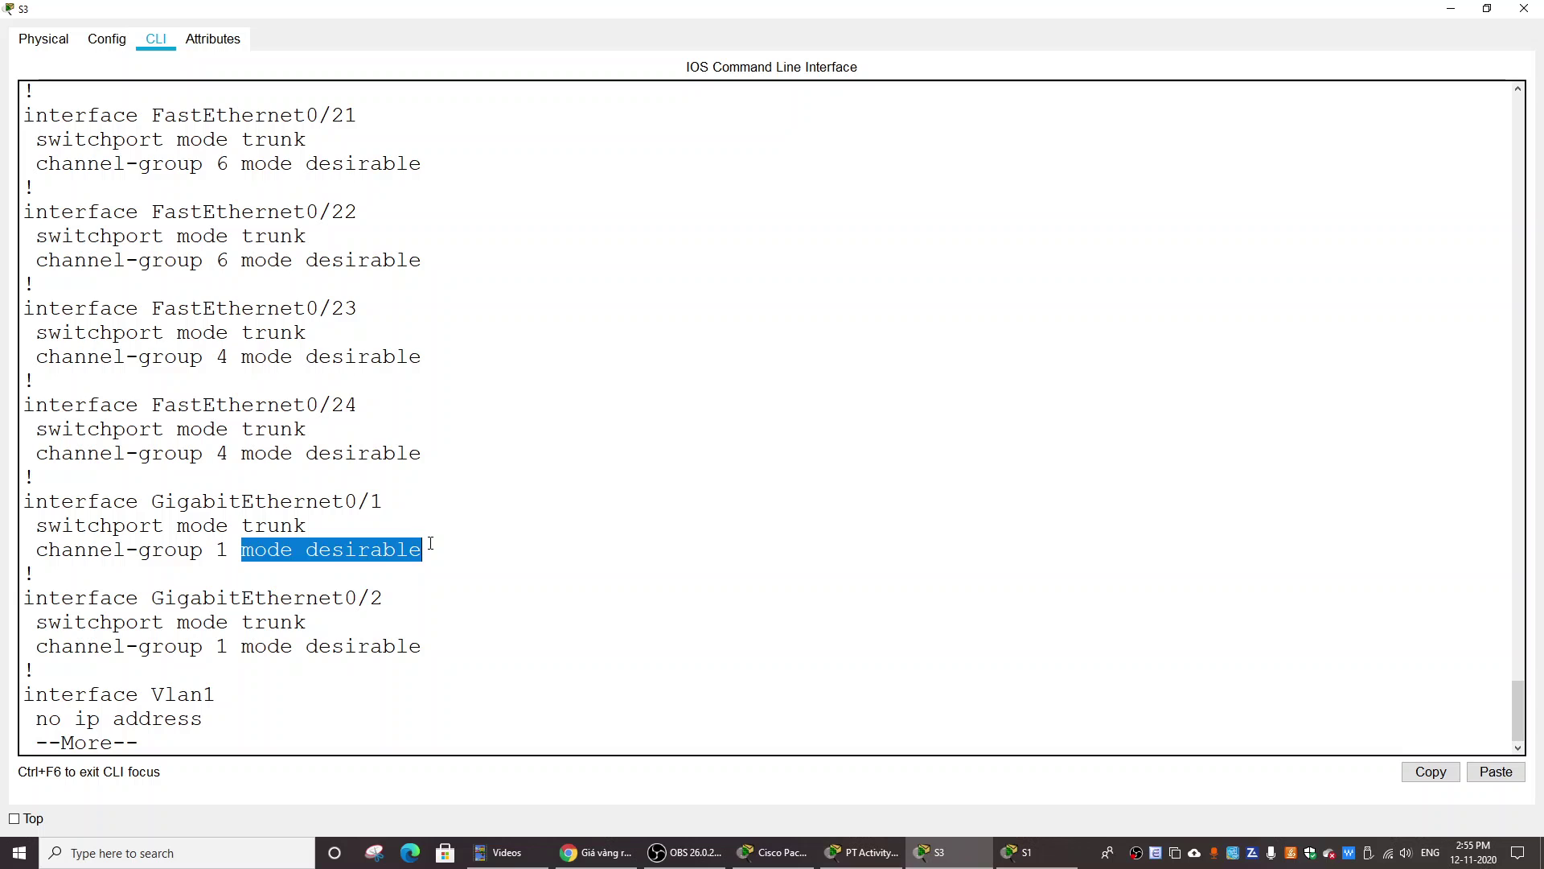
{"action": "left_click", "coordinate": [405, 567]}
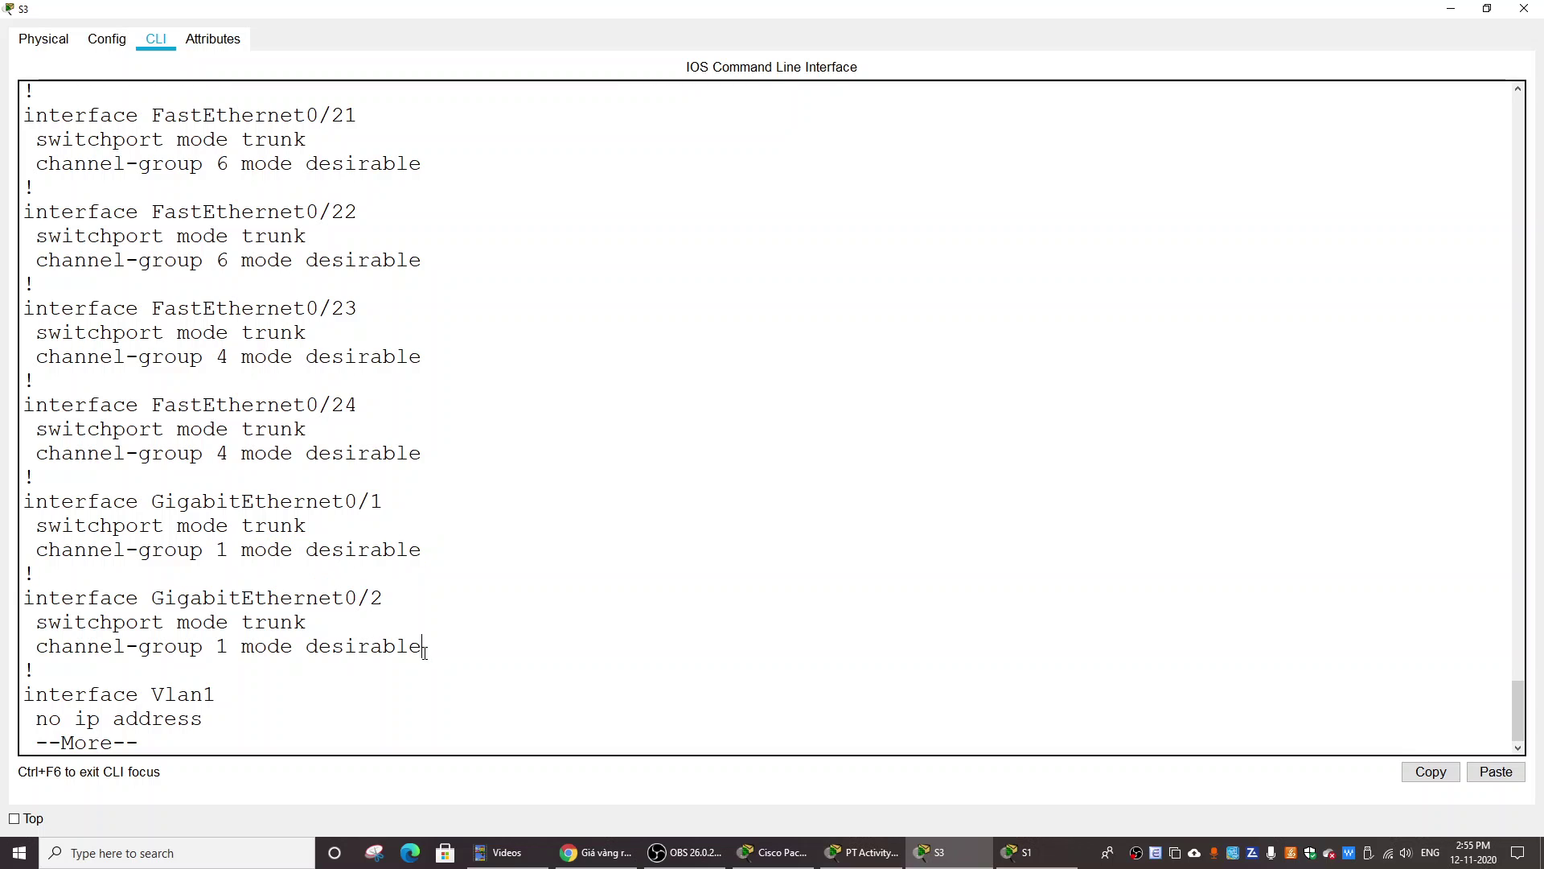
{"action": "left_click_drag", "start_coordinate": [421, 646], "coordinate": [27, 607]}
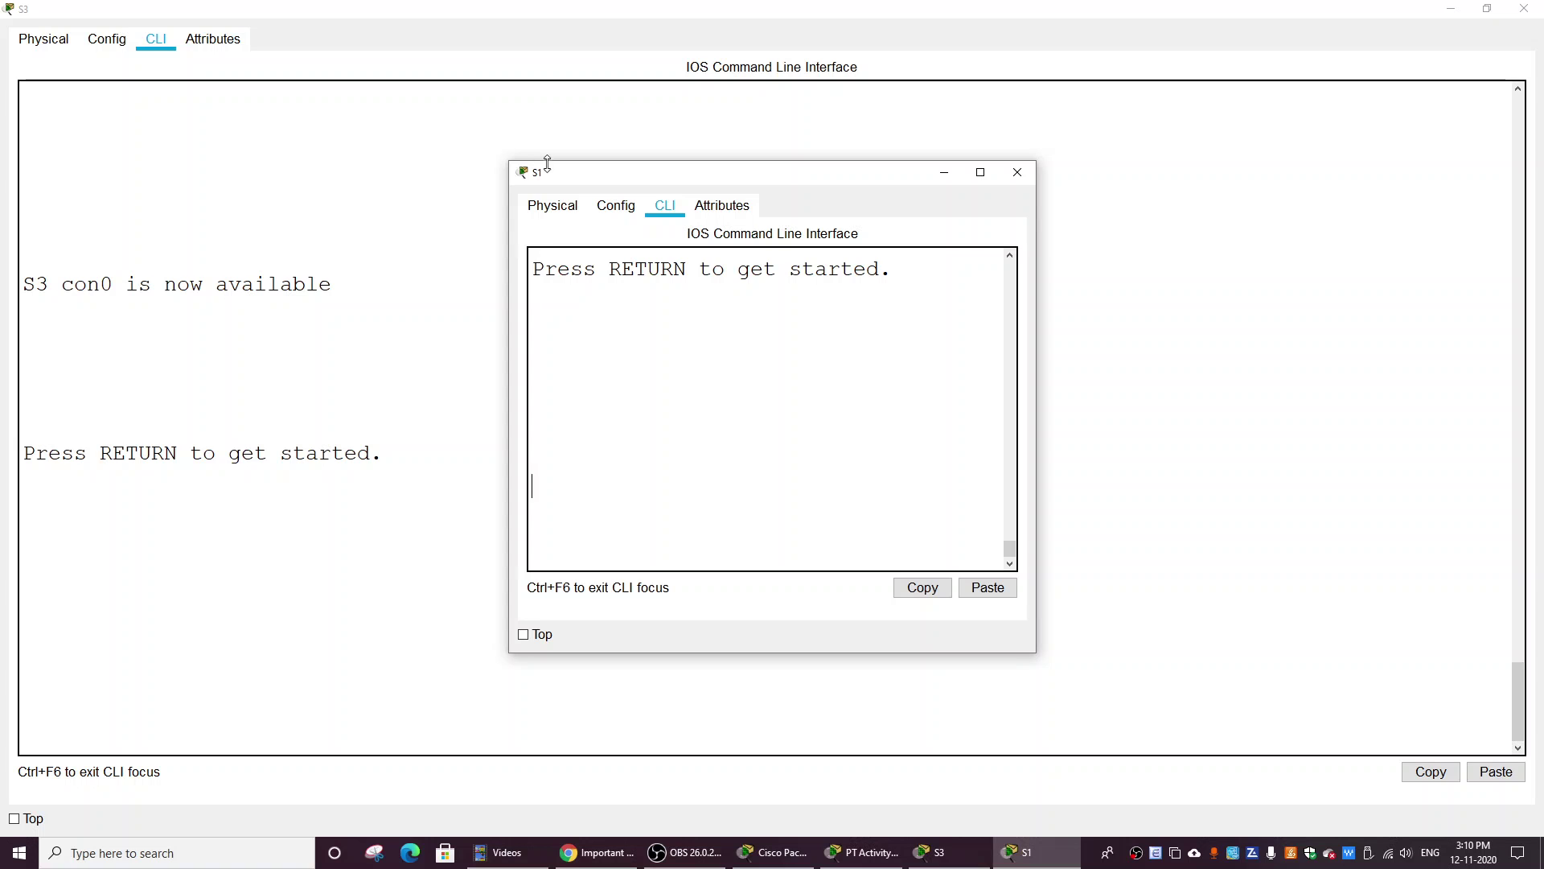
Step: Maximize switch S1's command line, enter privileged EXEC mode with en, and enter global configuration mode with conf t
{"action": "left_click", "coordinate": [981, 172]}
{"action": "key", "text": "Return"}
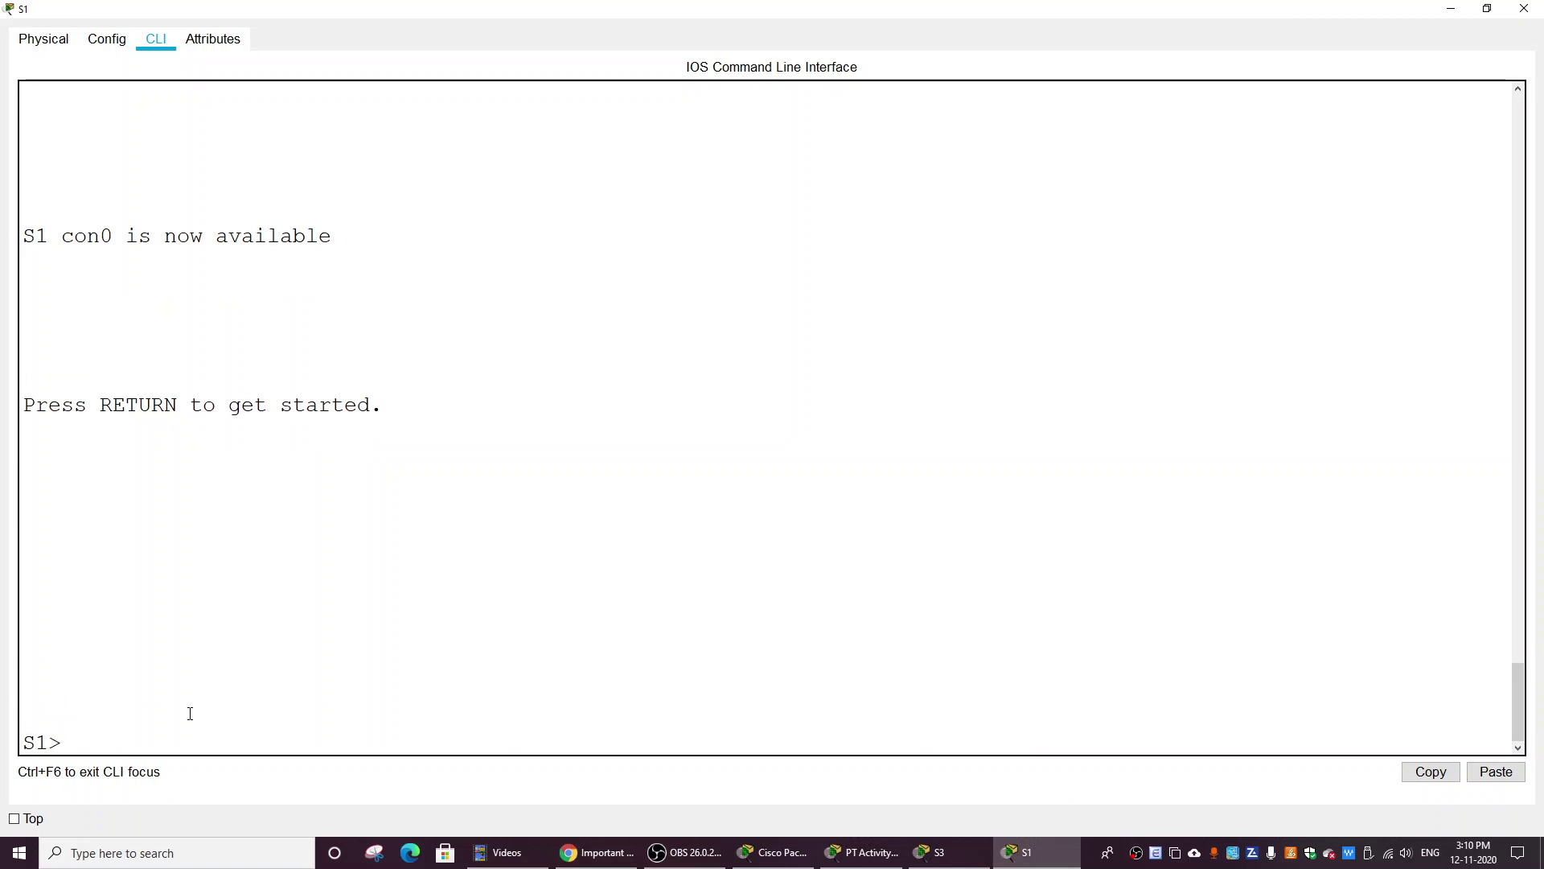
{"action": "type", "text": "en"}
{"action": "key", "text": "Return"}
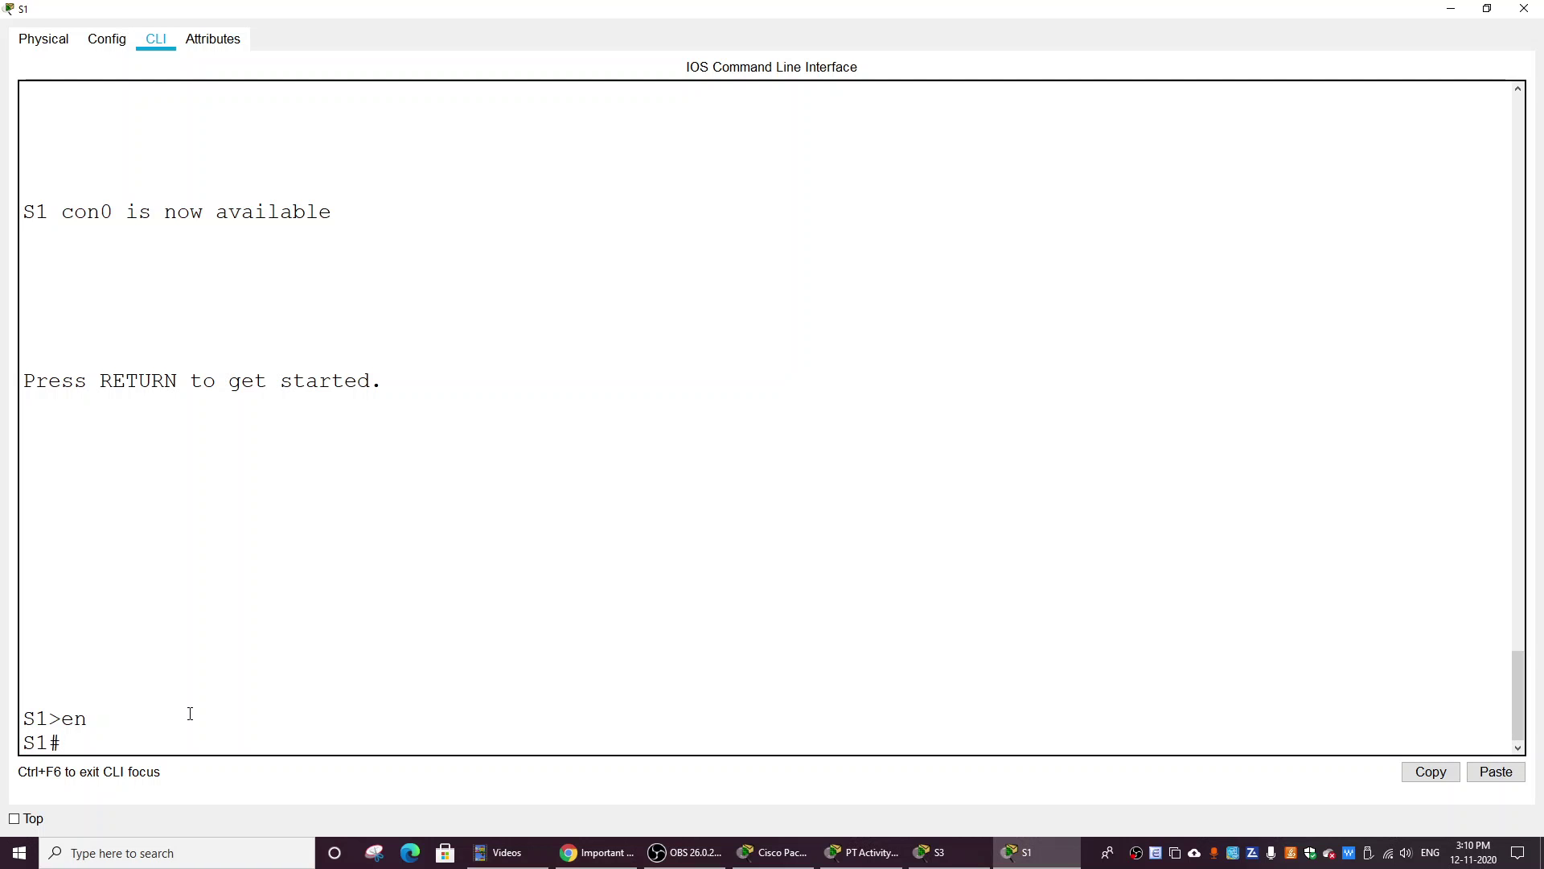
{"action": "type", "text": "conf t"}
{"action": "key", "text": "Return"}
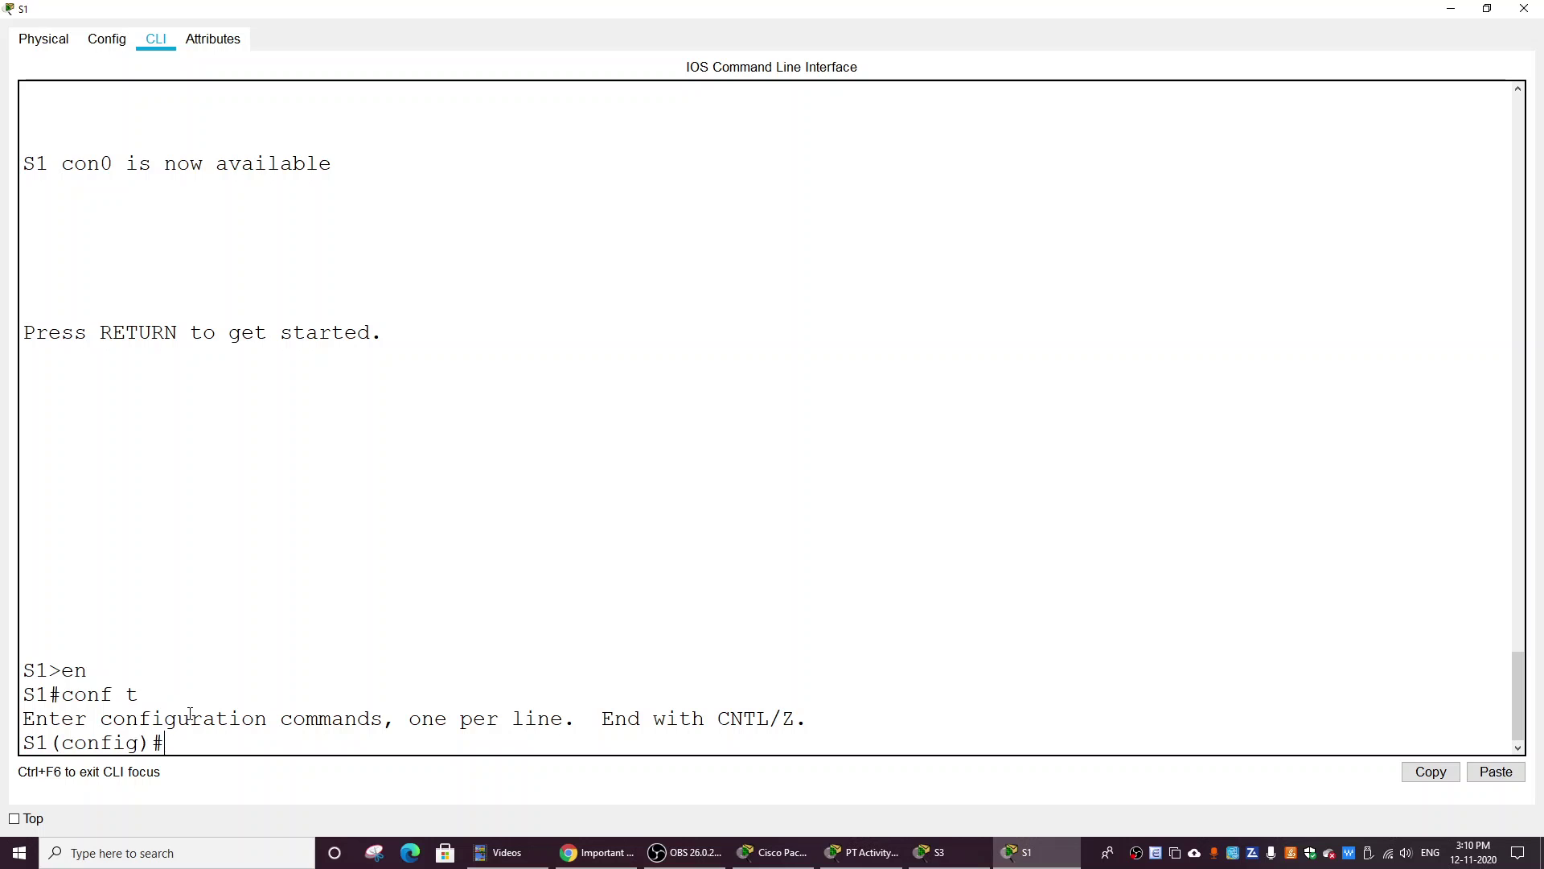
Step: Shut down the interface range g0/1- 2 on S1
{"action": "type", "text": "int range g0/1- 2"}
{"action": "key", "text": "Return"}
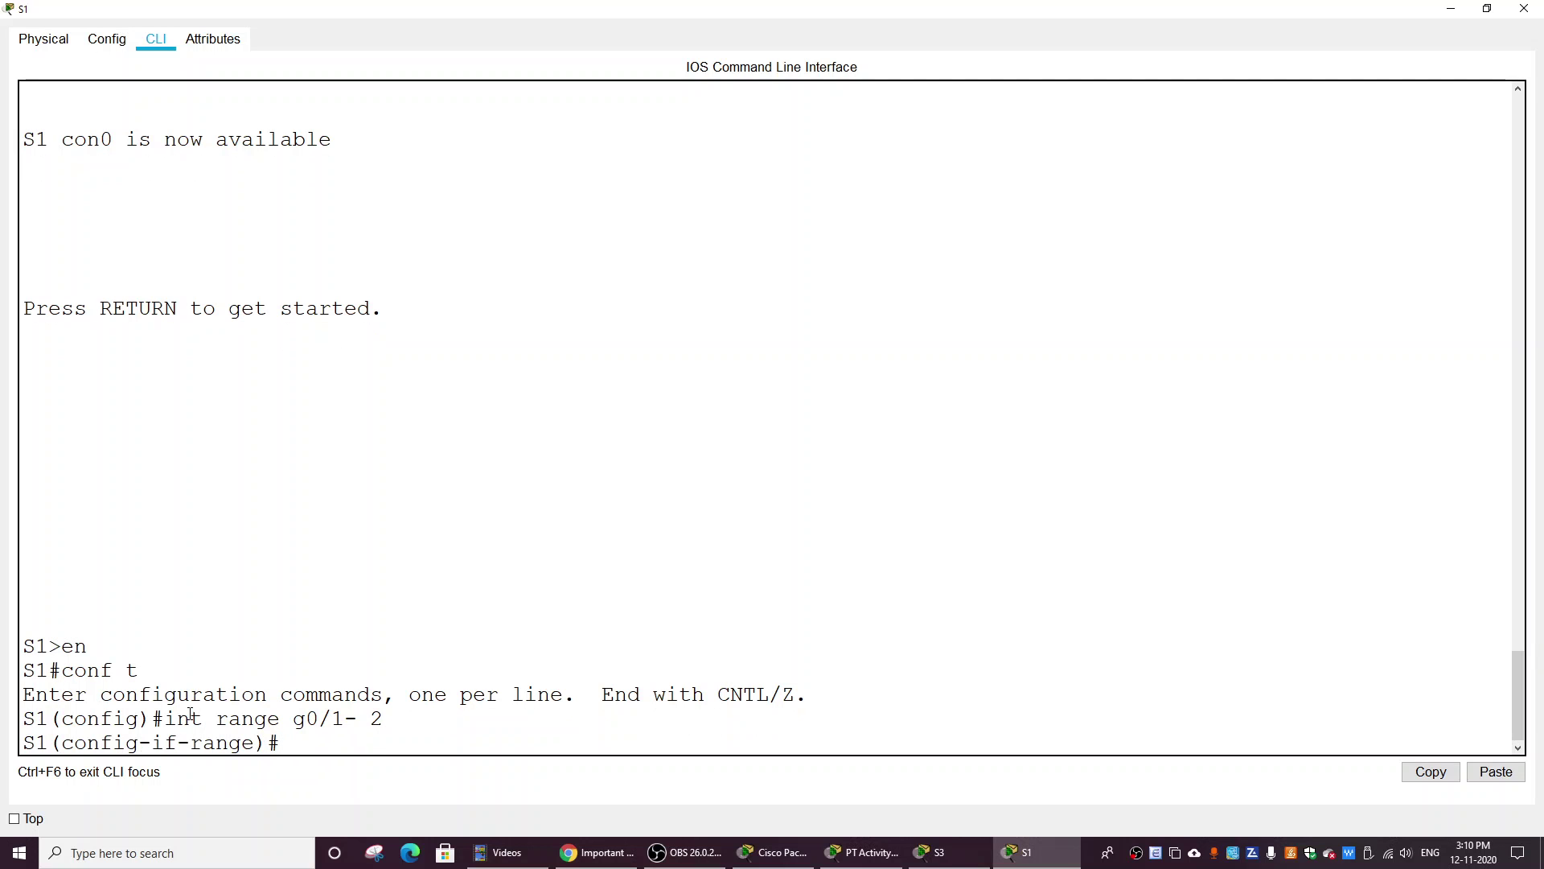
{"action": "type", "text": "shutdown"}
{"action": "key", "text": "Return"}
{"action": "key", "text": "Return"}
{"action": "key", "text": "Return"}
{"action": "key", "text": "Return"}
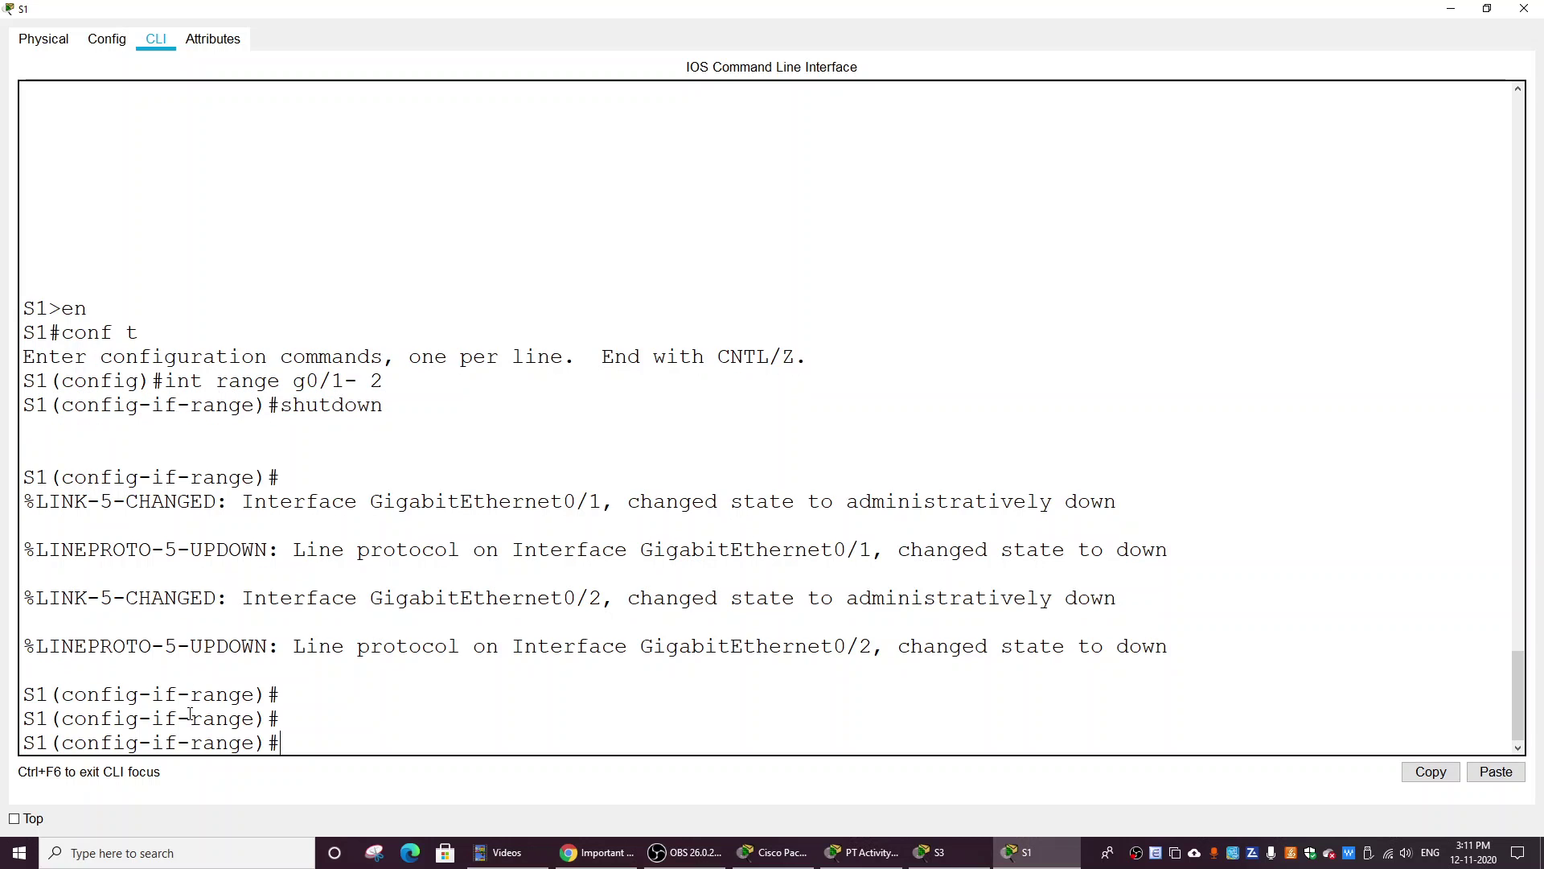
Step: Set interface Po1 on S1 to switchport mode trunk, and close the switch's window
{"action": "type", "text": "int Po1"}
{"action": "key", "text": "Return"}
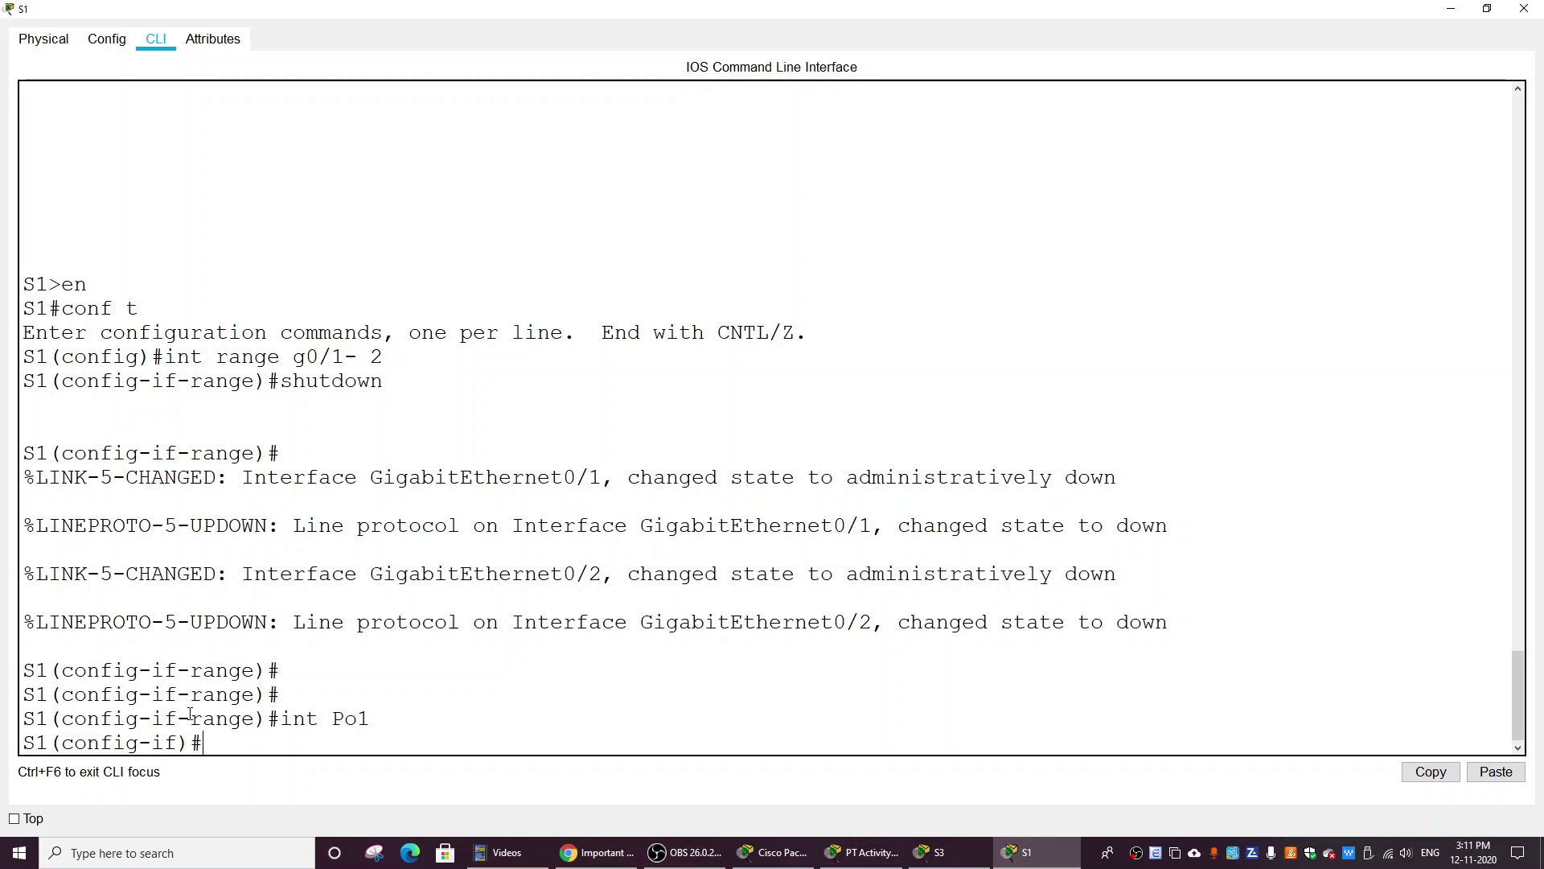
{"action": "type", "text": "sw"}
{"action": "key", "text": "Tab"}
{"action": "type", "text": "m"}
{"action": "key", "text": "Tab"}
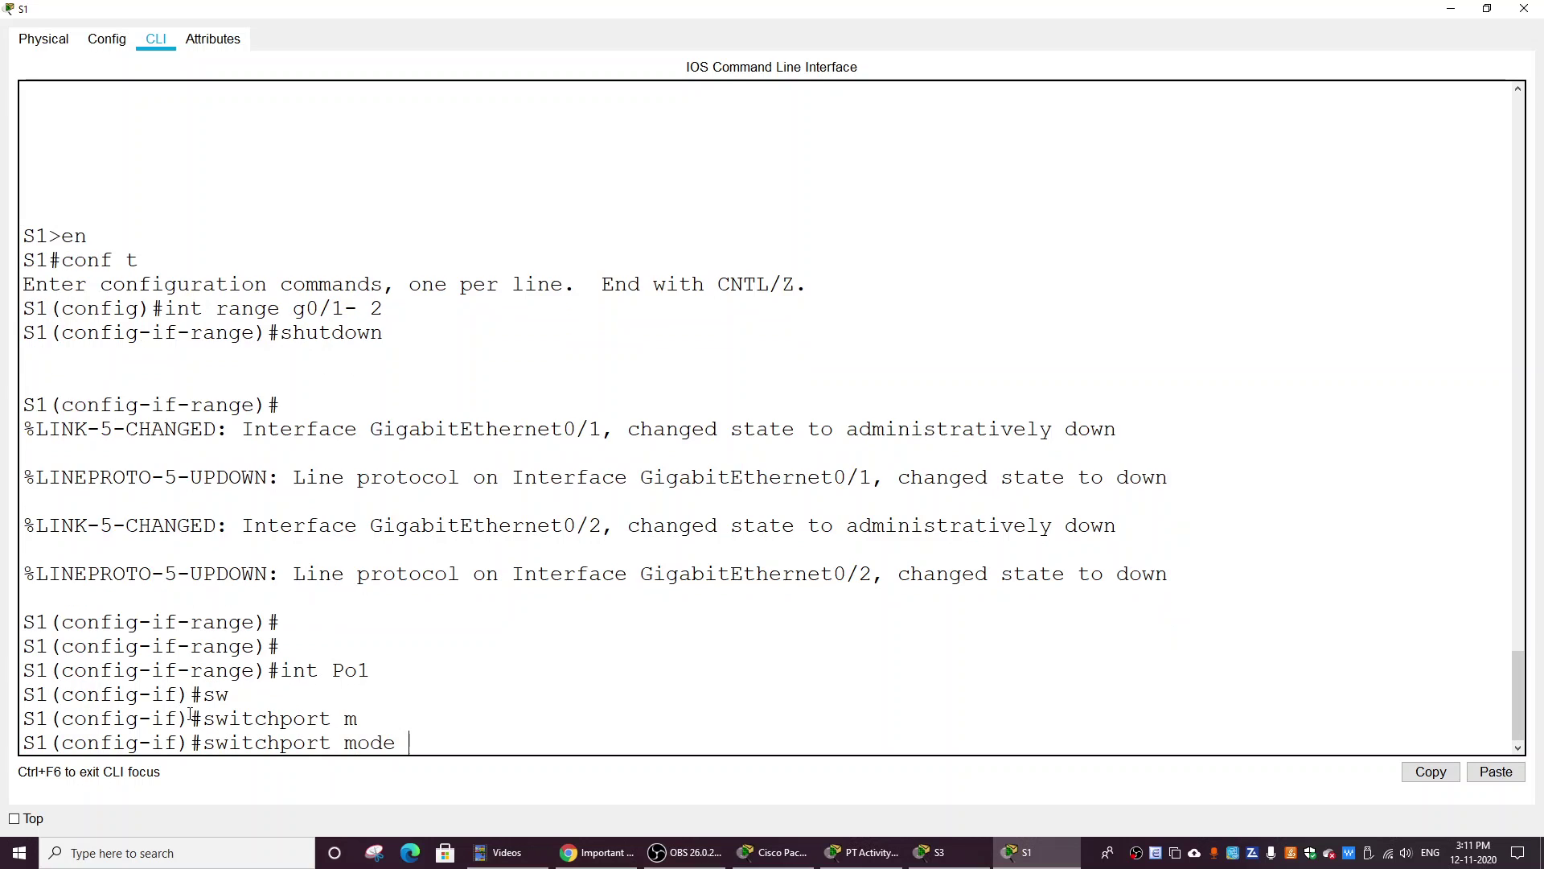
{"action": "type", "text": "trunk"}
{"action": "key", "text": "Return"}
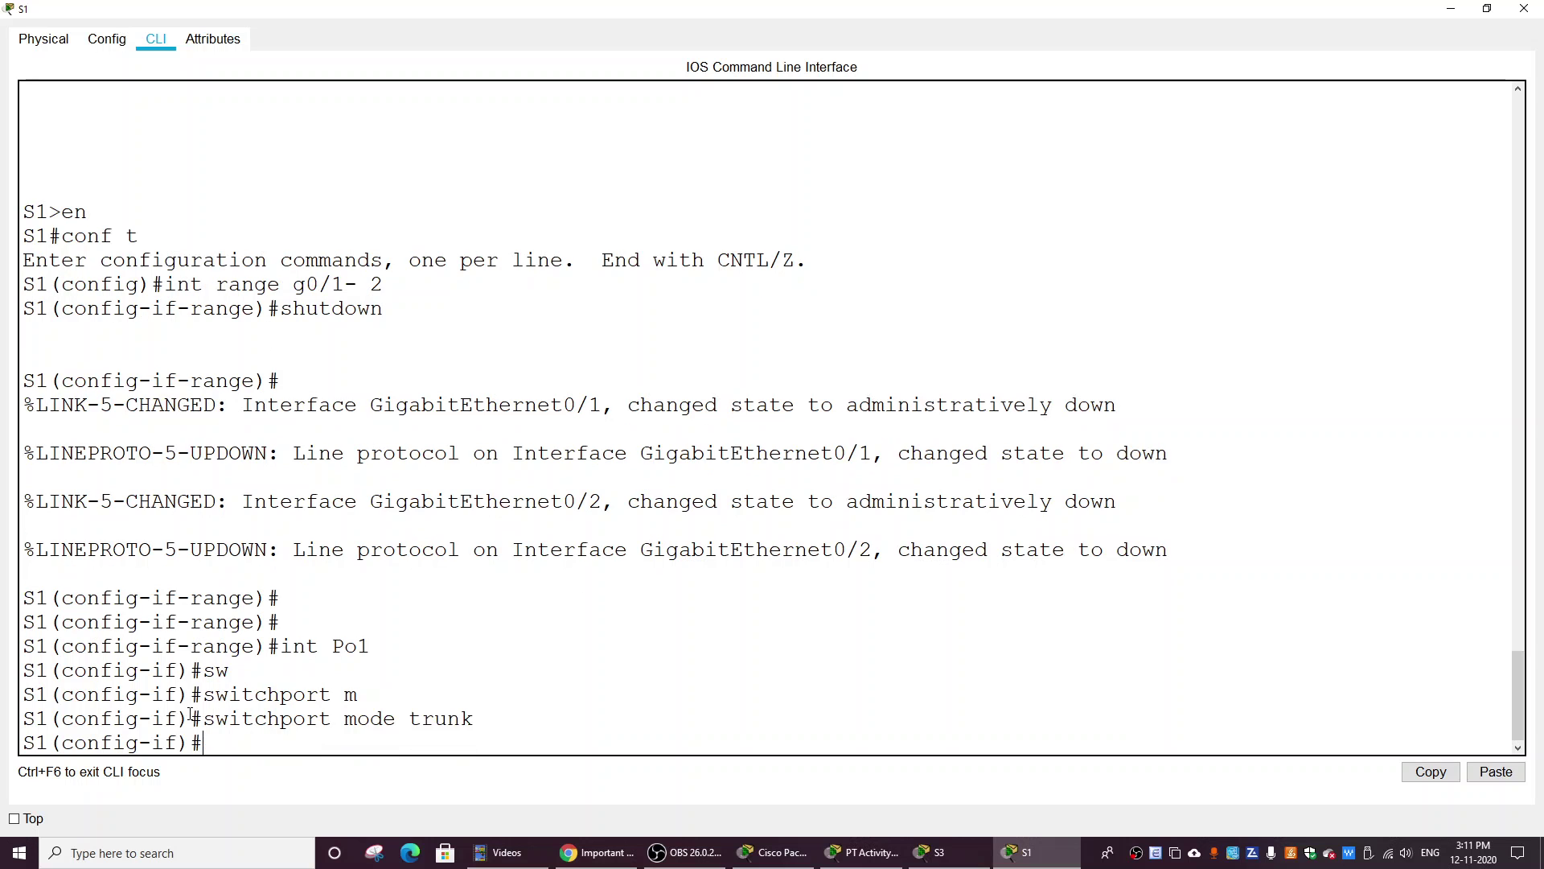
{"action": "key", "text": "Return"}
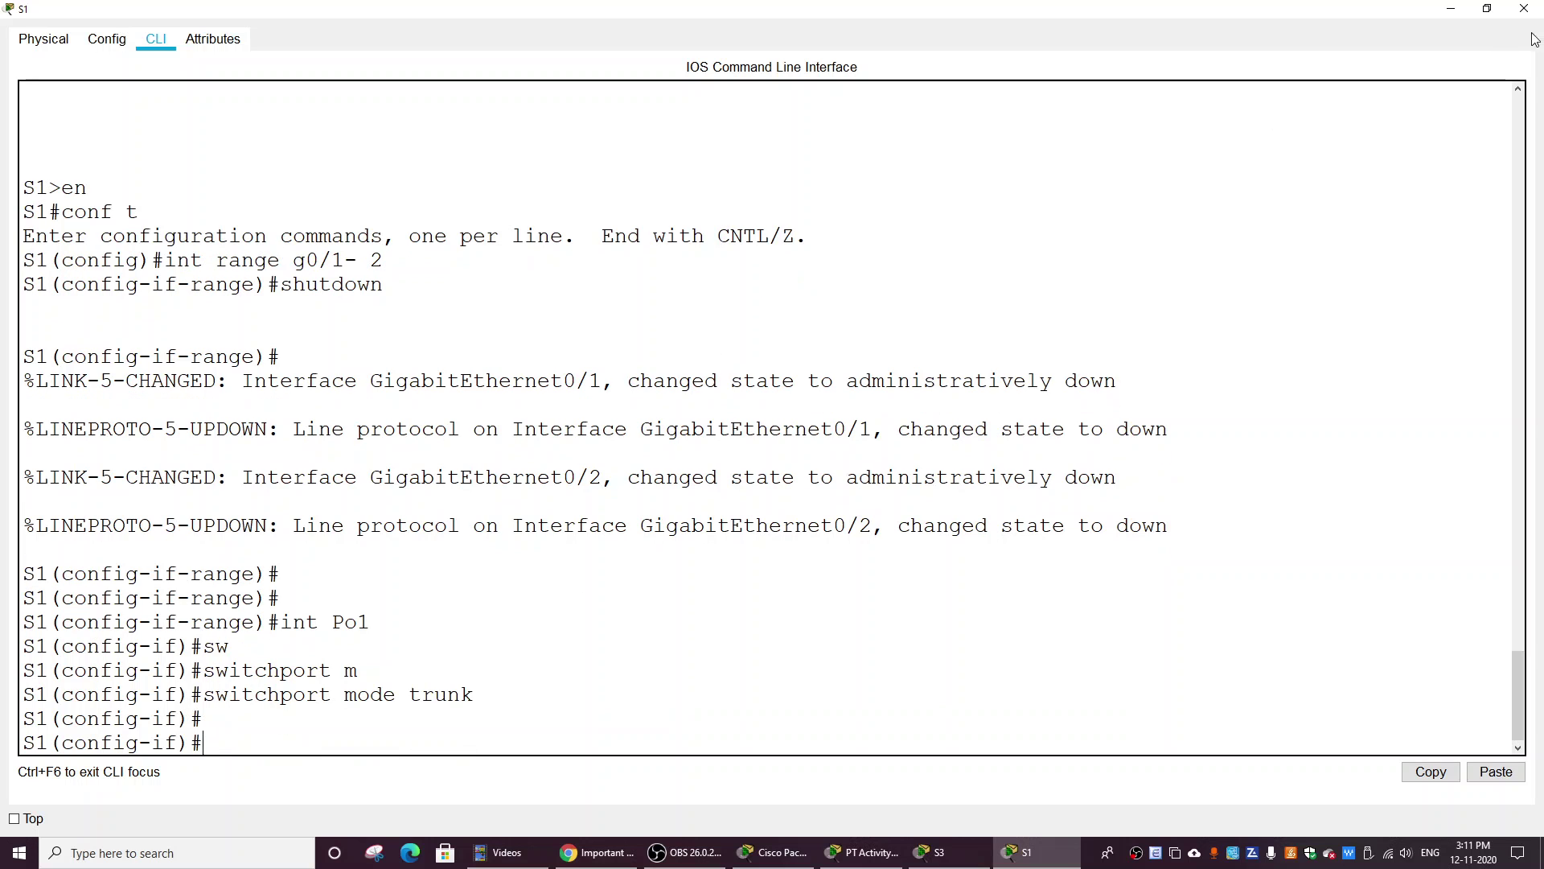
{"action": "left_click", "coordinate": [1525, 8]}
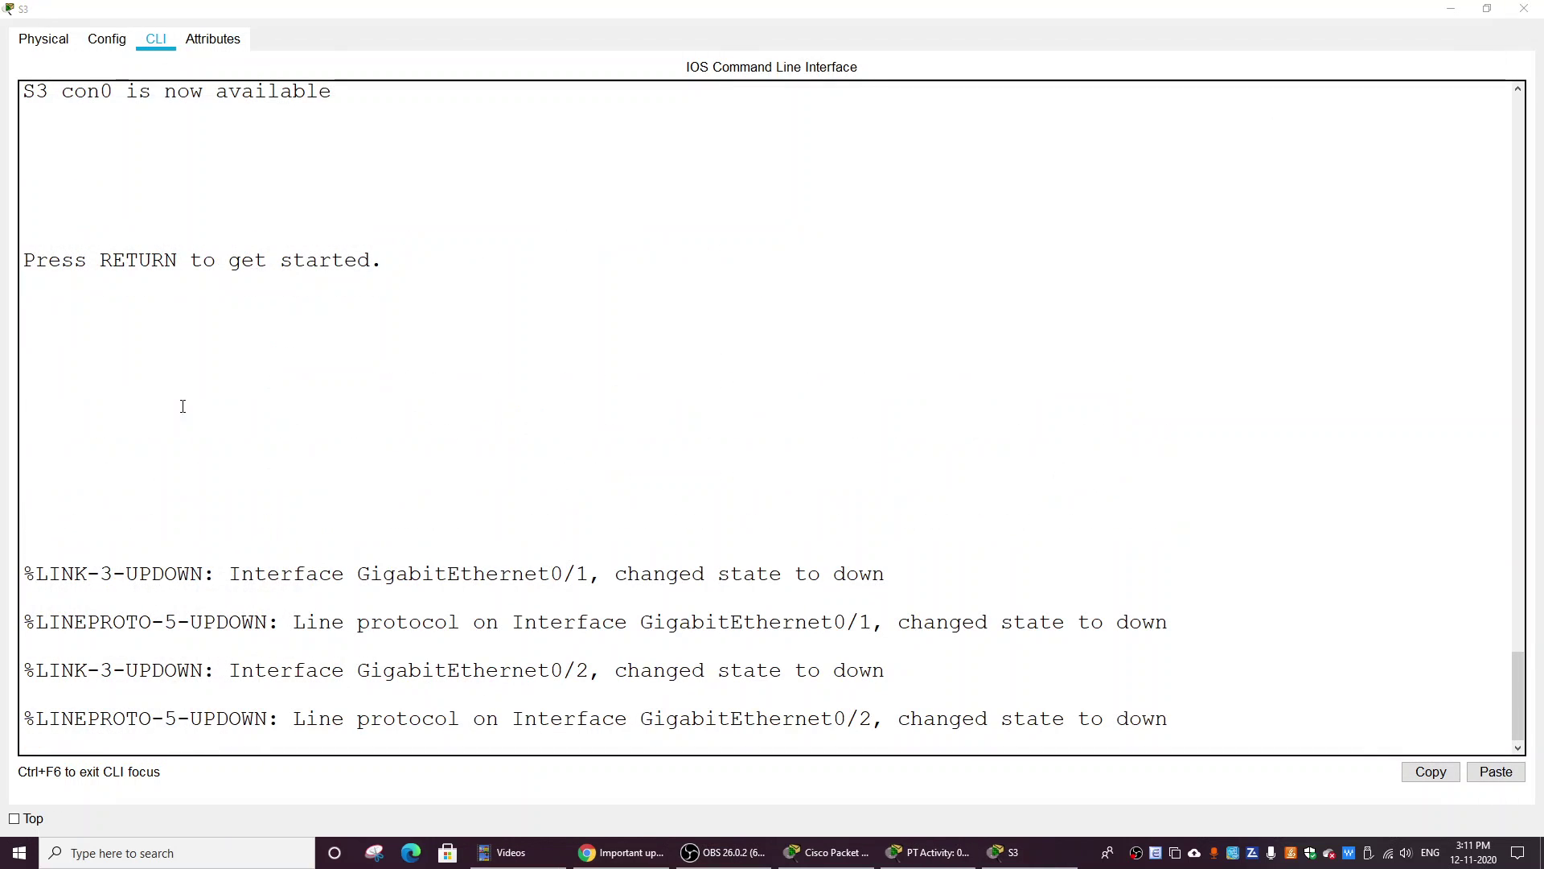
Step: Reopen switch S3's command line, enter privileged EXEC mode with en, and enter global configuration mode with conf t
{"action": "left_click", "coordinate": [1524, 8]}
{"action": "left_click", "coordinate": [107, 442]}
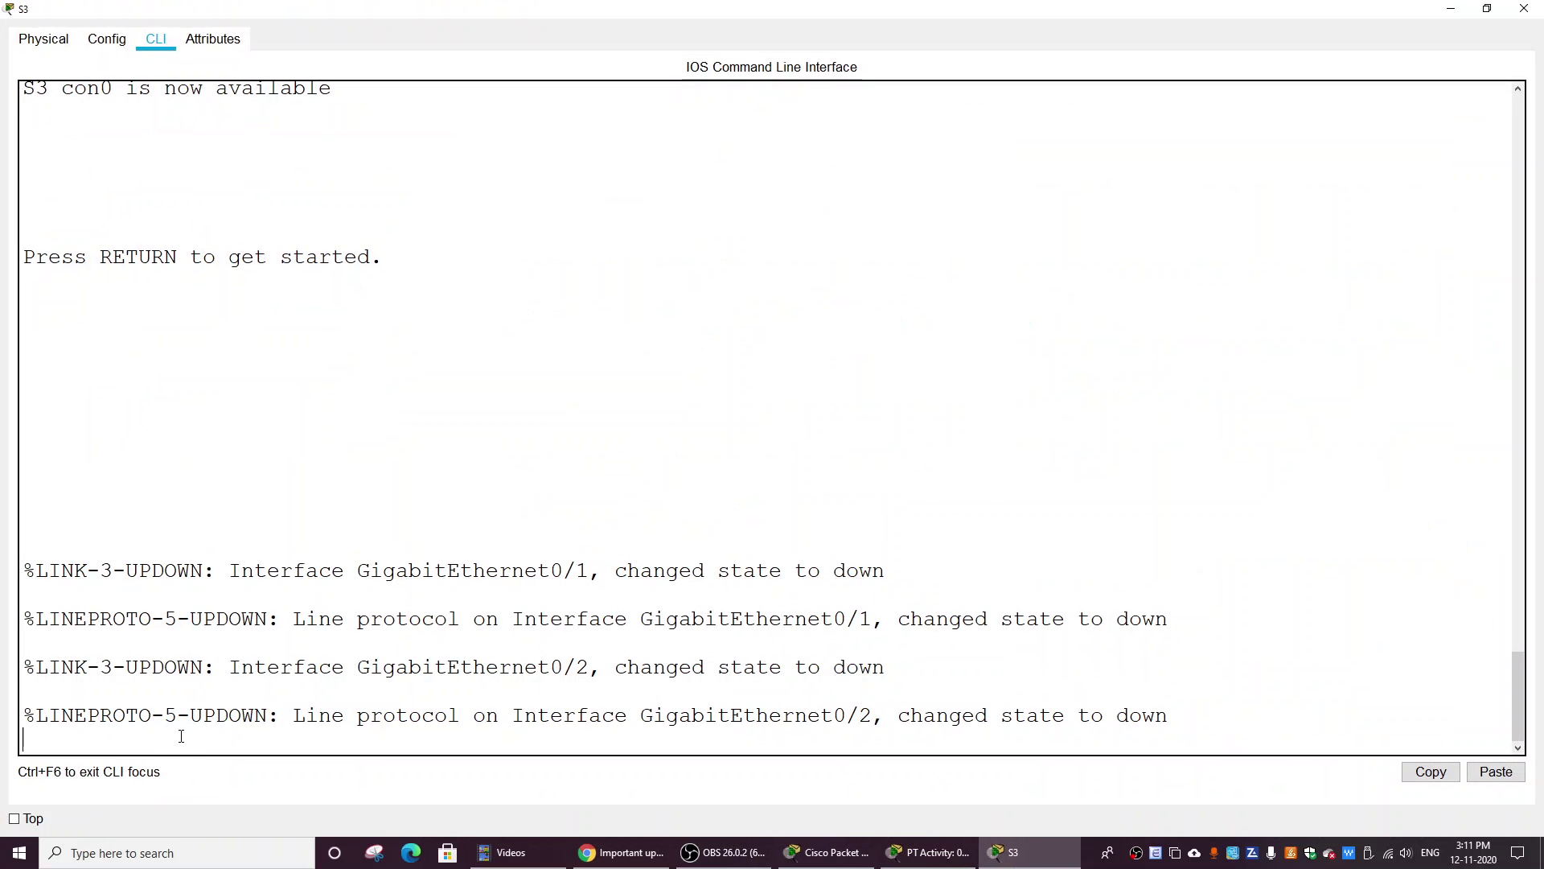
{"action": "key", "text": "Return"}
{"action": "type", "text": "en"}
{"action": "key", "text": "Return"}
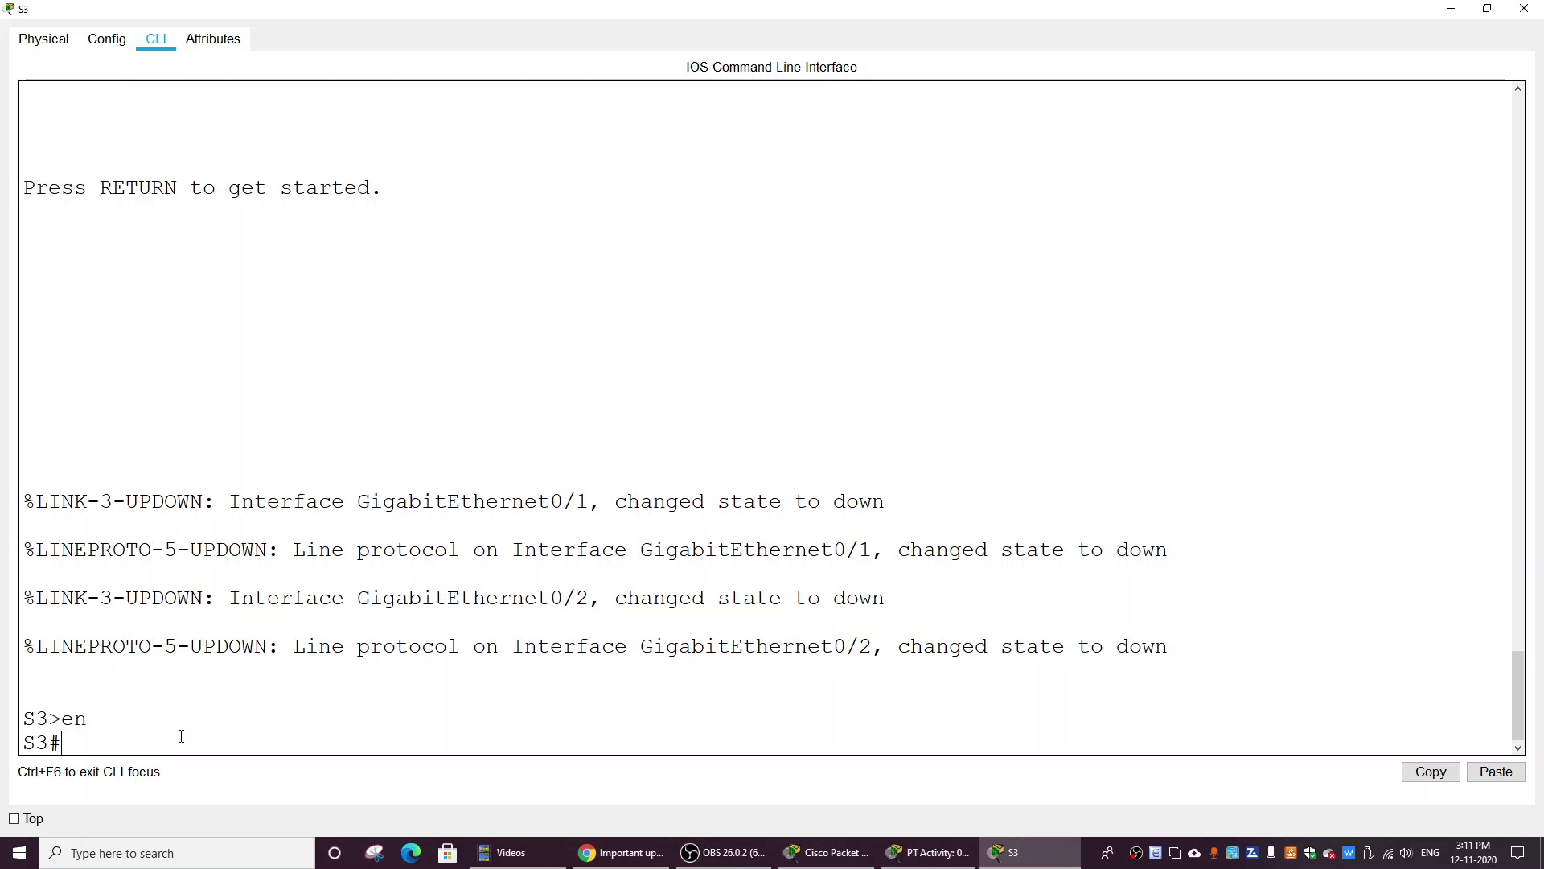
{"action": "type", "text": "c"}
{"action": "key", "text": "BackSpace"}
{"action": "type", "text": "conf t"}
{"action": "key", "text": "Return"}
Step: Shut down the interface range g0/1 - 2 on S3
{"action": "type", "text": "int"}
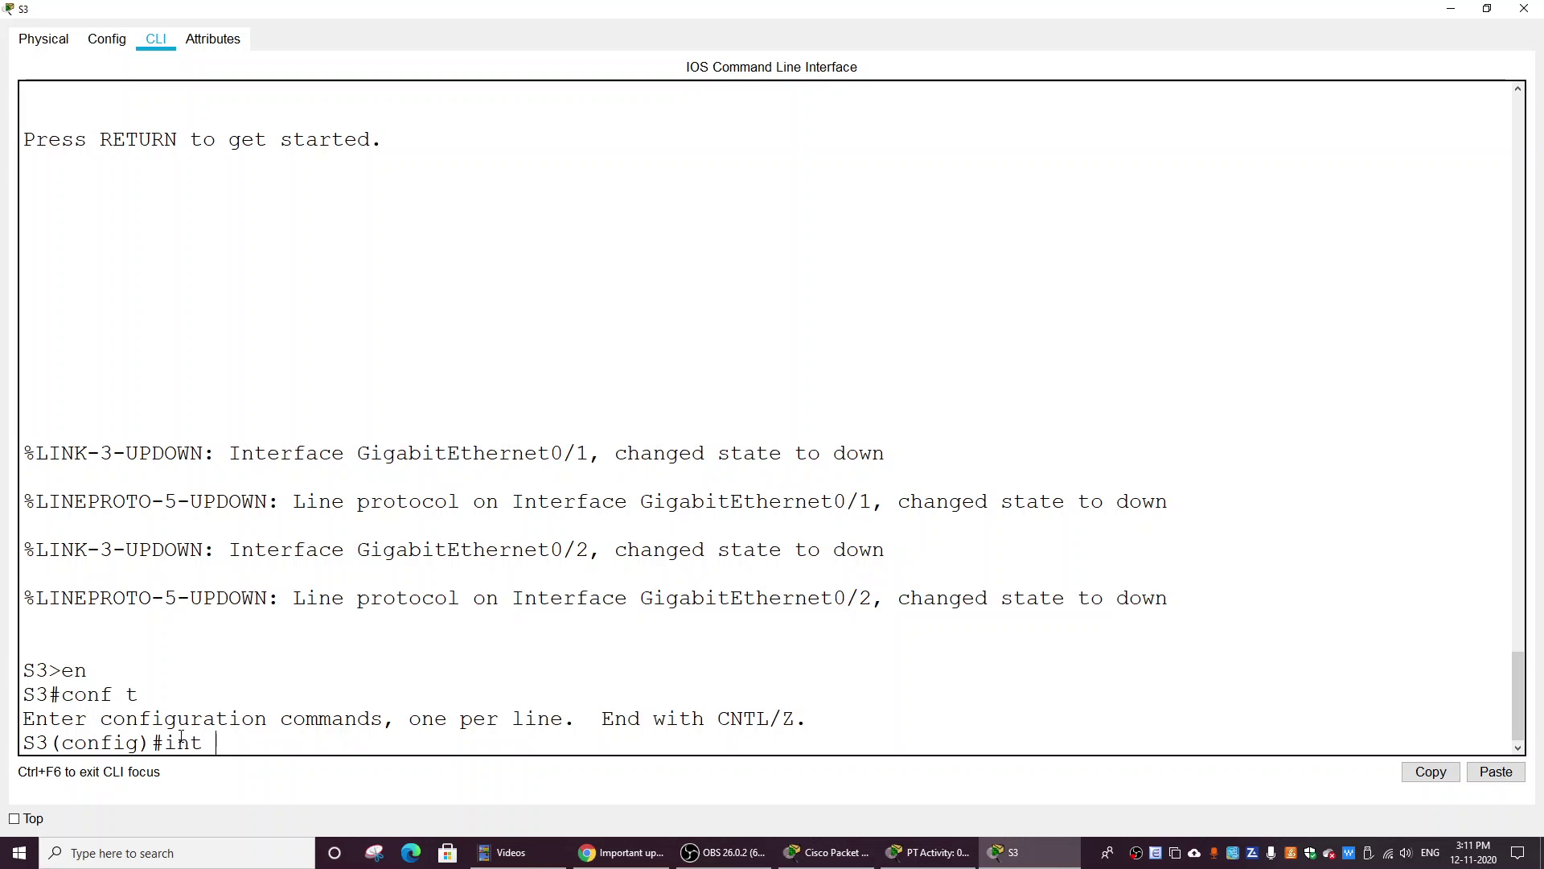
{"action": "type", "text": " g0/1 - 2"}
{"action": "key", "text": "Return"}
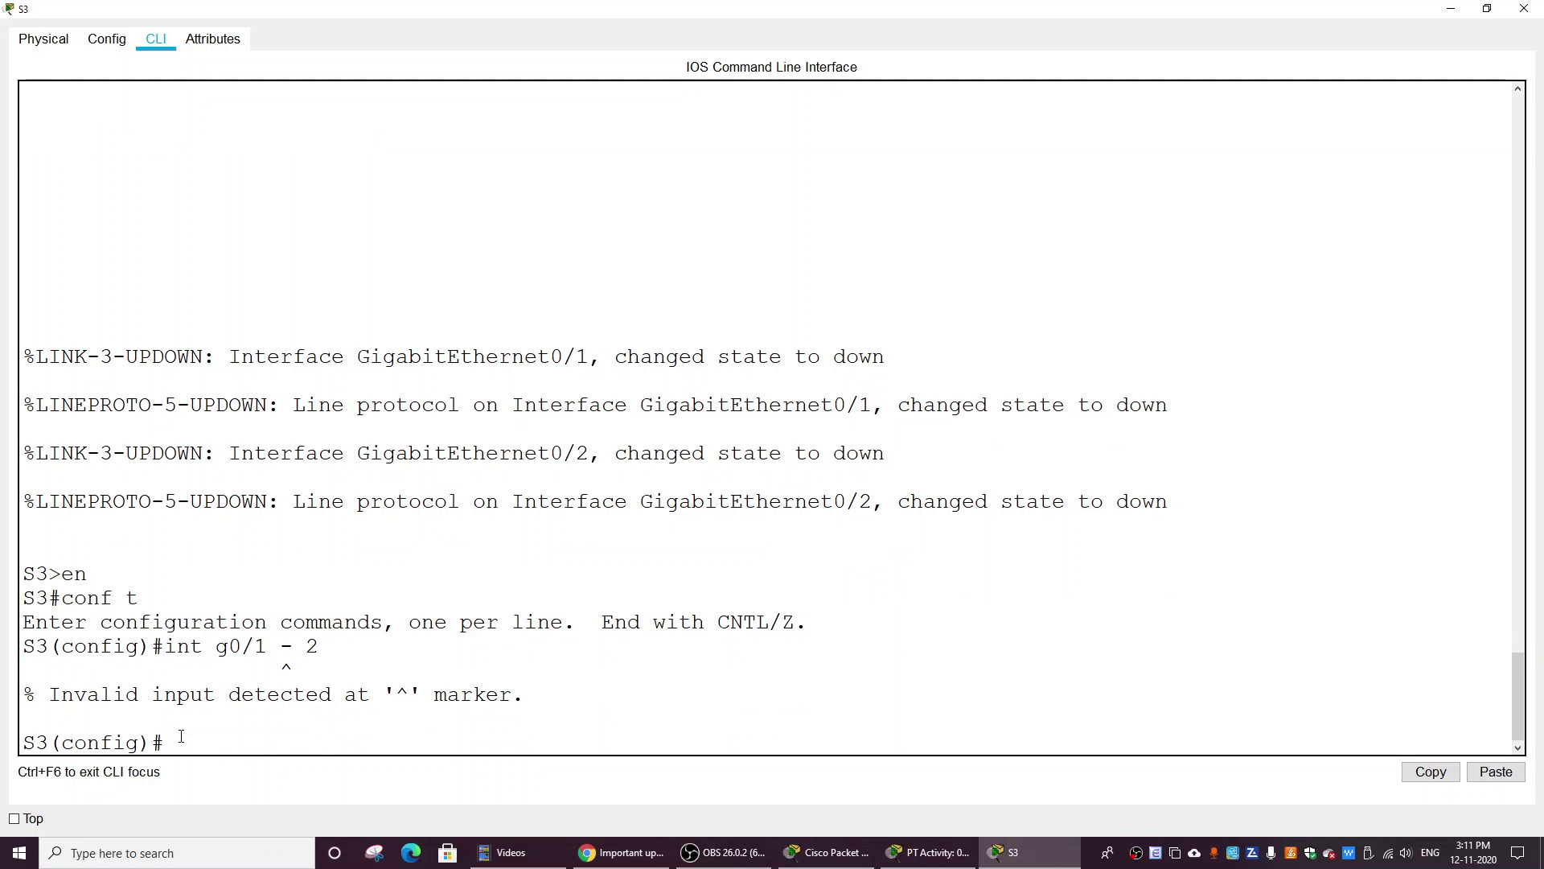
{"action": "key", "text": "Up"}
{"action": "type", "text": "range"}
{"action": "key", "text": "Return"}
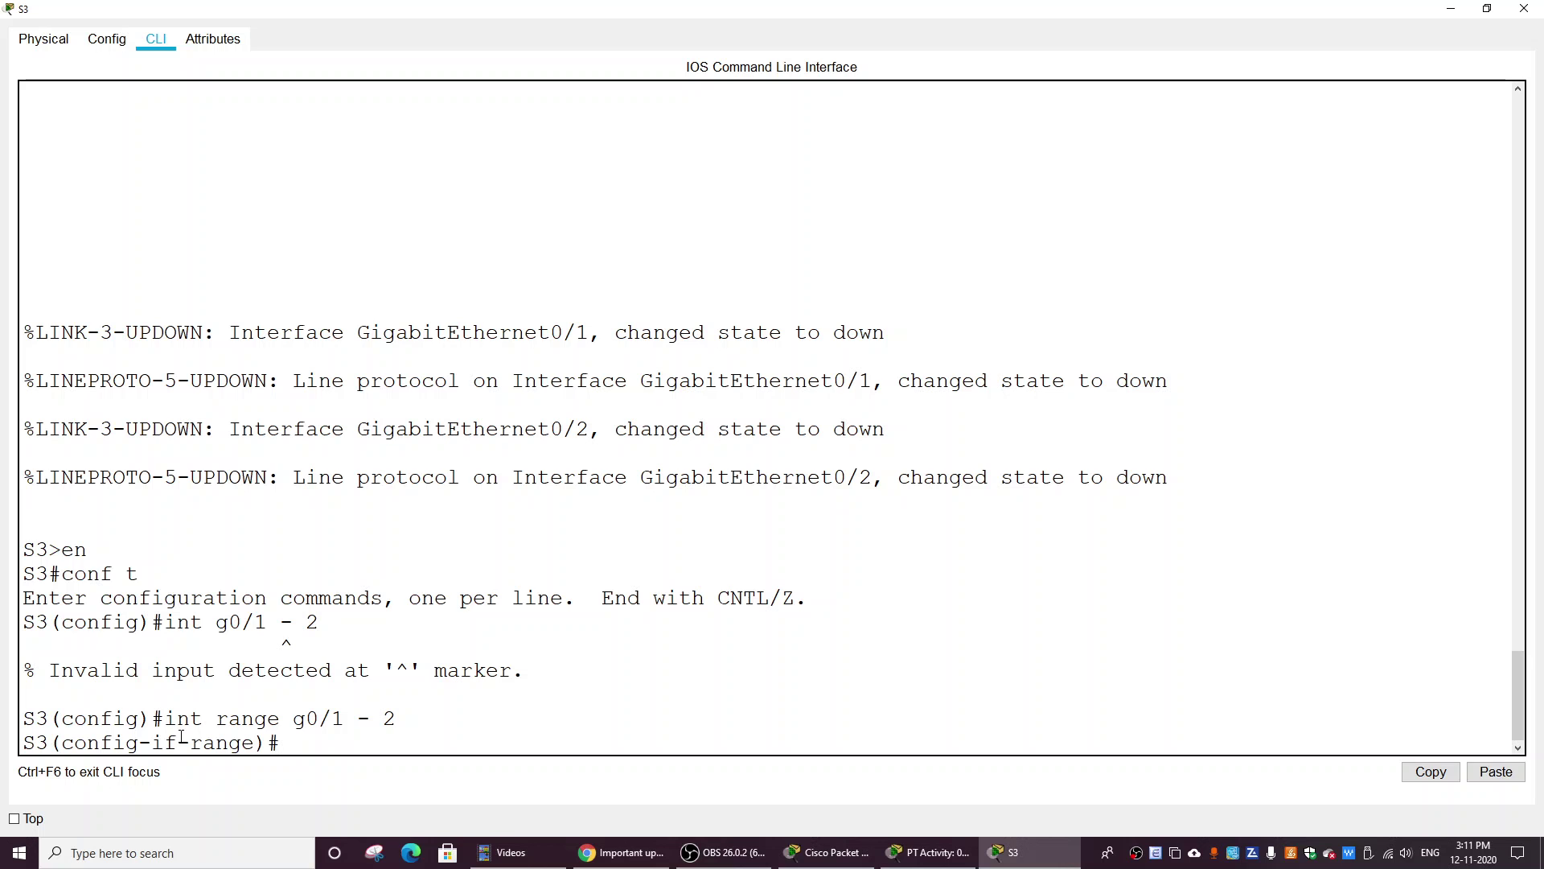
{"action": "type", "text": "shutdown"}
{"action": "key", "text": "Return"}
{"action": "key", "text": "Return"}
{"action": "key", "text": "Return"}
{"action": "key", "text": "Return"}
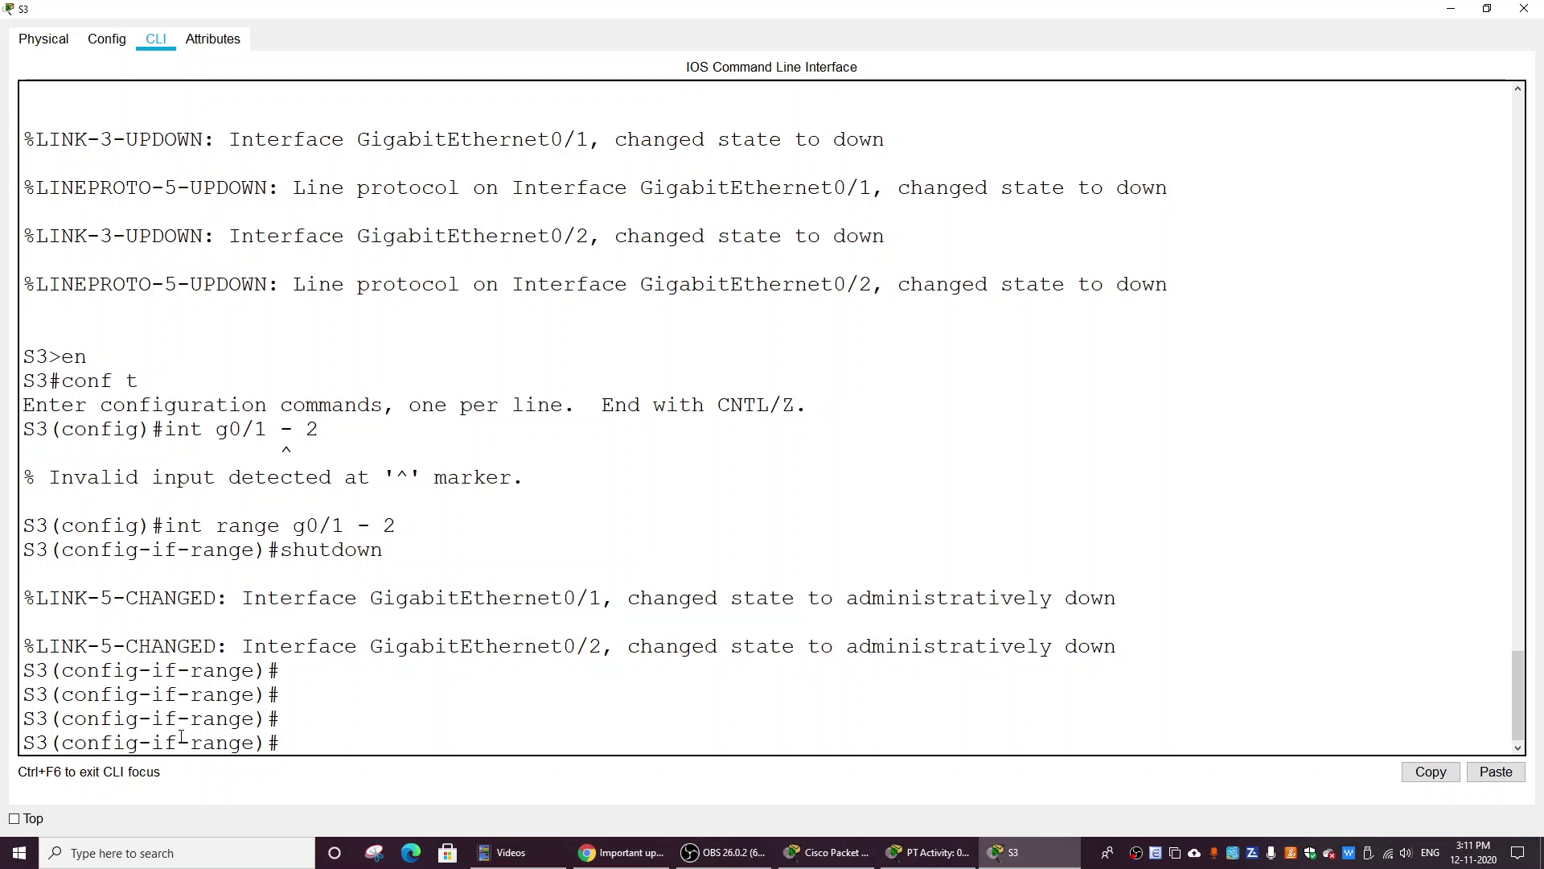
Step: Display S3's running configuration with do show run and page through it to the GigabitEthernet0/1 and 0/2 entries
{"action": "type", "text": "do show run"}
{"action": "key", "text": "Return"}
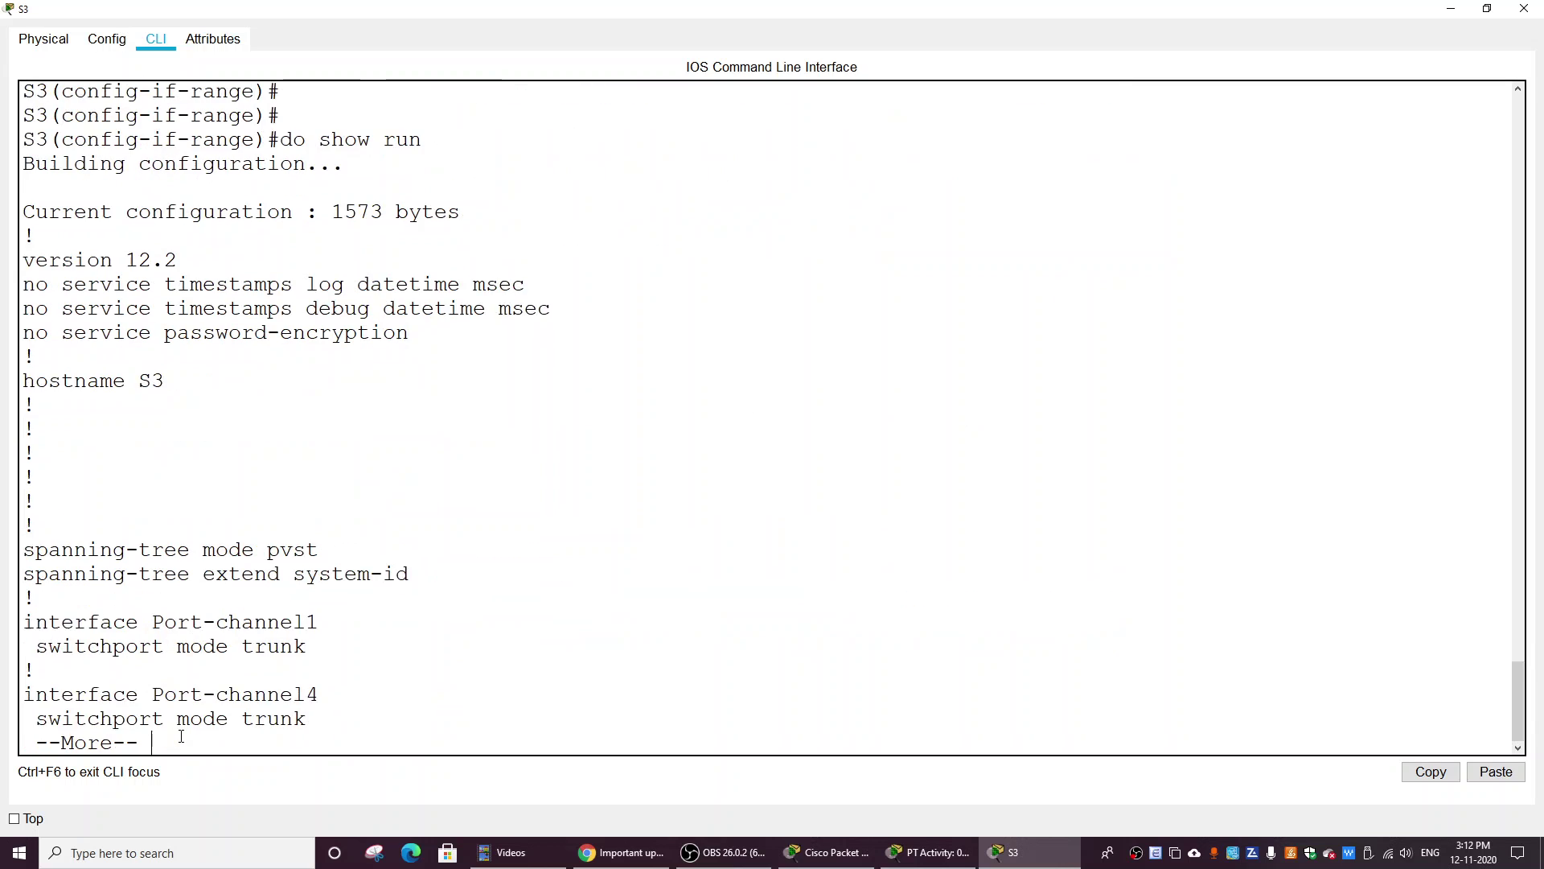
{"action": "key", "text": "Return"}
{"action": "key", "text": "Return"}
{"action": "key", "text": "Return"}
{"action": "key", "text": "Return"}
{"action": "key", "text": "Return"}
{"action": "key", "text": "Return"}
{"action": "key", "text": "Return"}
{"action": "key", "text": "Return"}
{"action": "key", "text": "Return"}
{"action": "key", "text": "Return"}
{"action": "key", "text": "Return"}
{"action": "key", "text": "Return"}
{"action": "key", "text": "Return"}
{"action": "key", "text": "Return"}
{"action": "key", "text": "Return"}
{"action": "key", "text": "Return"}
{"action": "key", "text": "Return"}
{"action": "key", "text": "Return"}
{"action": "key", "text": "Return"}
{"action": "key", "text": "Return"}
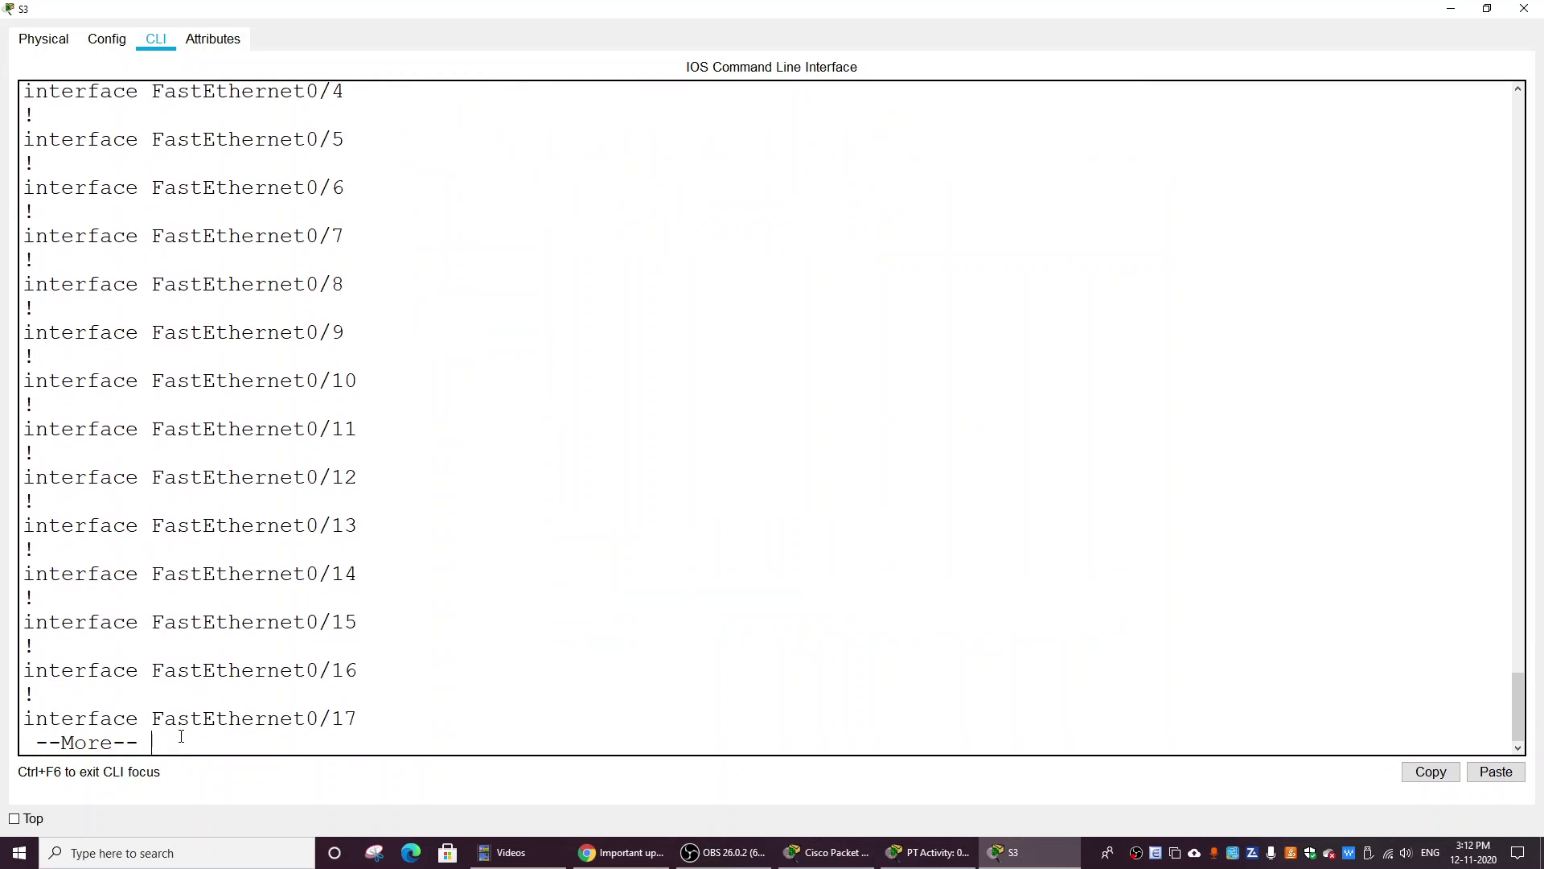
{"action": "key", "text": "Return"}
{"action": "key", "text": "Return"}
{"action": "key", "text": "Return"}
{"action": "key", "text": "Return"}
{"action": "key", "text": "Return"}
{"action": "key", "text": "Return"}
{"action": "key", "text": "Return"}
{"action": "key", "text": "Return"}
{"action": "key", "text": "Return"}
{"action": "key", "text": "Return"}
{"action": "key", "text": "Return"}
{"action": "key", "text": "Return"}
{"action": "key", "text": "Return"}
{"action": "key", "text": "Return"}
{"action": "key", "text": "Return"}
{"action": "key", "text": "Return"}
{"action": "key", "text": "Return"}
{"action": "key", "text": "Return"}
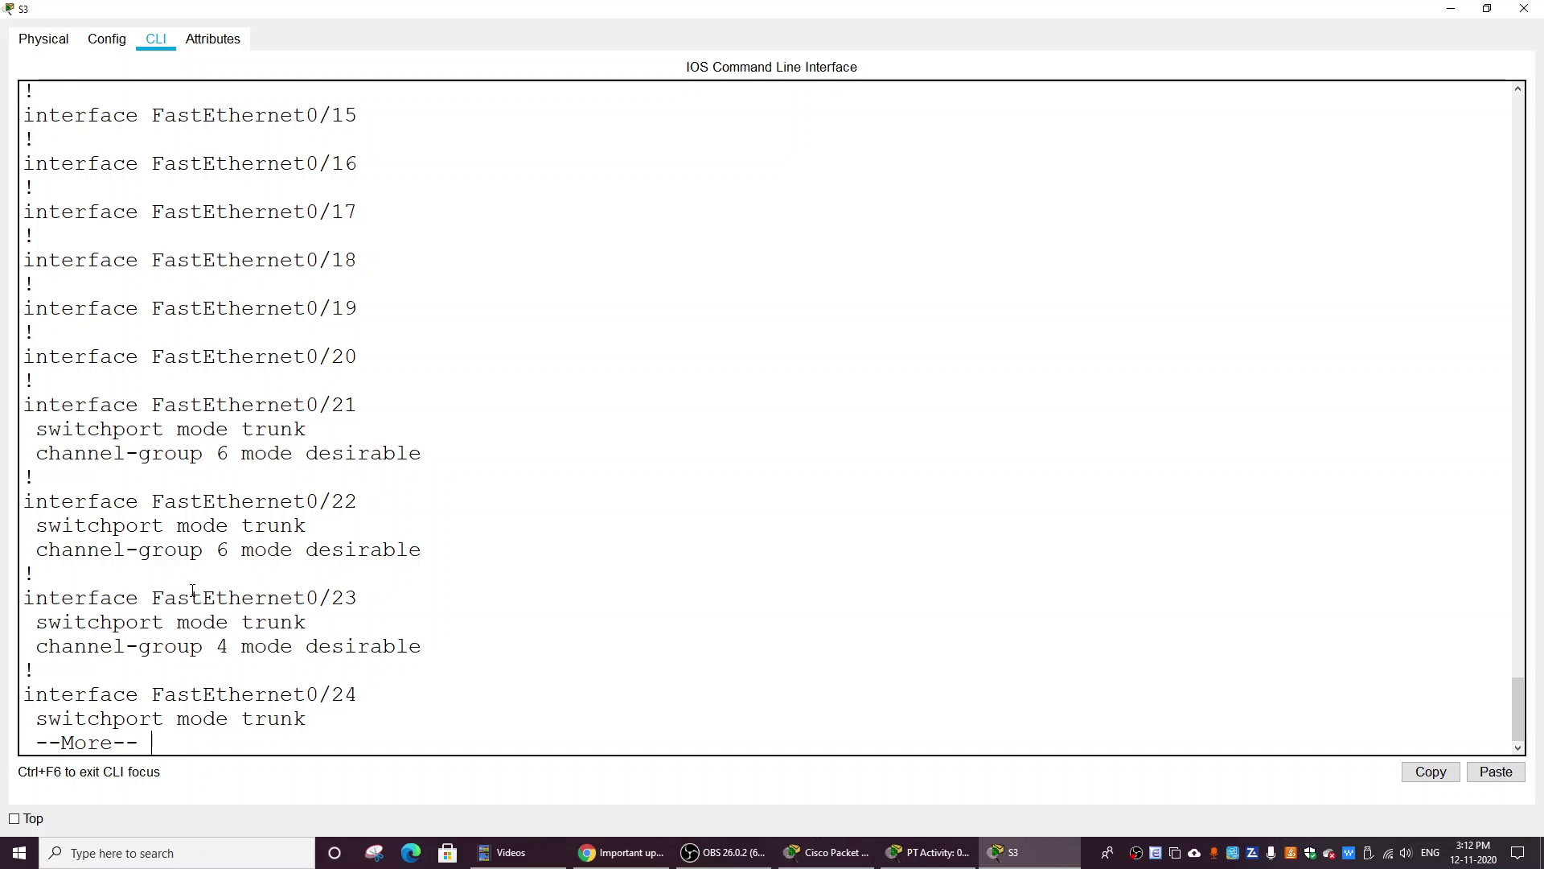
{"action": "key", "text": "Return"}
{"action": "key", "text": "Return"}
{"action": "key", "text": "Return"}
{"action": "key", "text": "Return"}
{"action": "key", "text": "Return"}
{"action": "key", "text": "Return"}
{"action": "key", "text": "Return"}
{"action": "key", "text": "Return"}
{"action": "key", "text": "Return"}
{"action": "key", "text": "Return"}
{"action": "key", "text": "Return"}
{"action": "key", "text": "Return"}
{"action": "key", "text": "Return"}
{"action": "key", "text": "Return"}
{"action": "key", "text": "Return"}
{"action": "key", "text": "Return"}
{"action": "key", "text": "Return"}
{"action": "key", "text": "Return"}
{"action": "key", "text": "Return"}
{"action": "key", "text": "Return"}
{"action": "key", "text": "Return"}
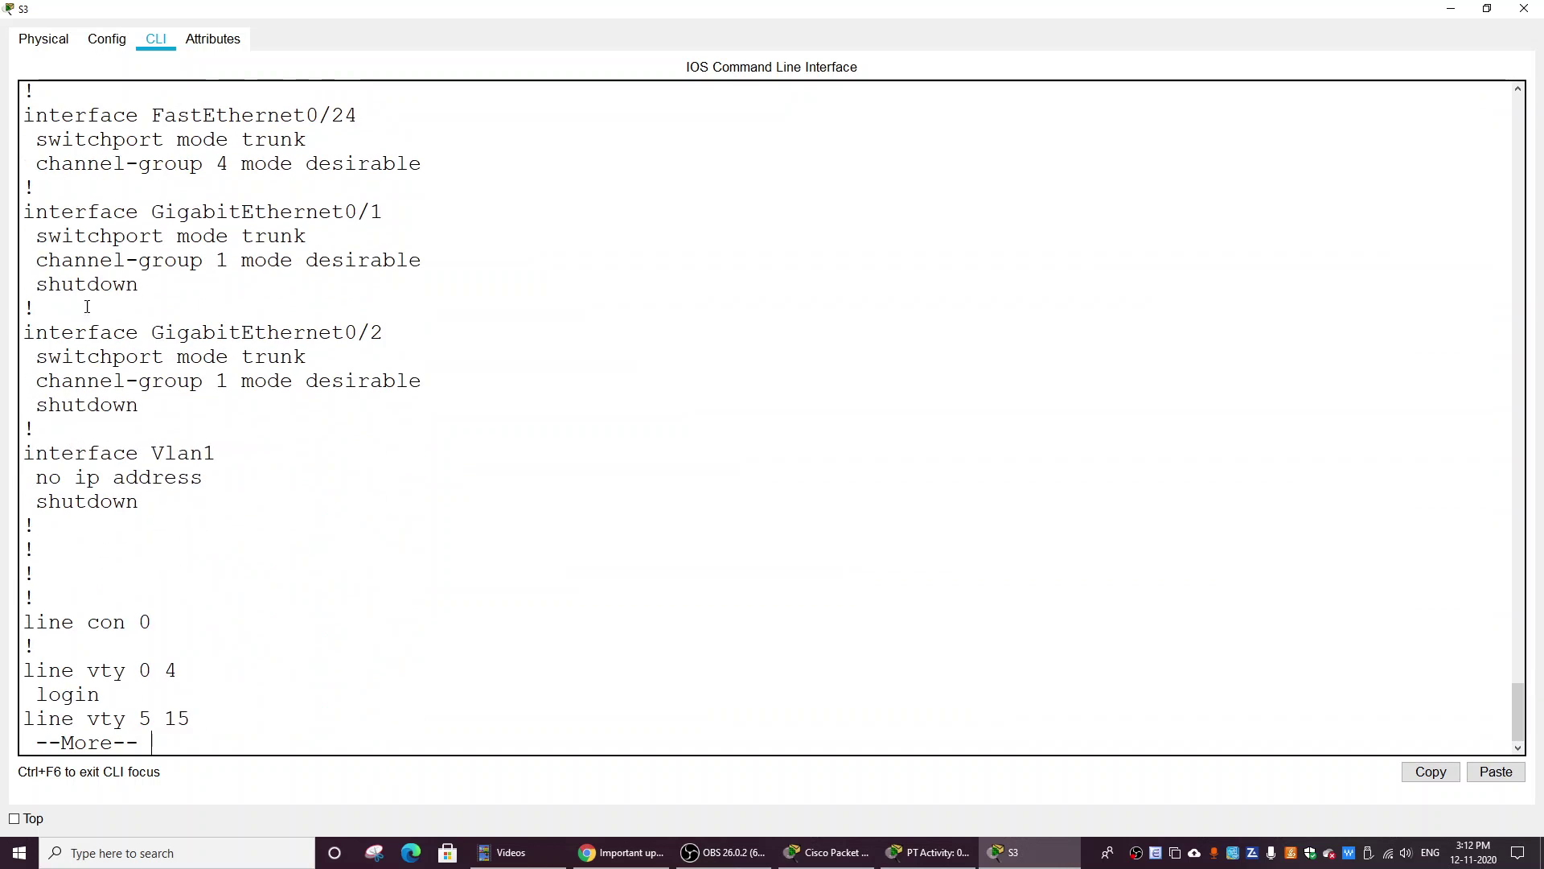
Step: Examine the channel-group number and mode under GigabitEthernet0/1 on S3, and quit the configuration listing
{"action": "left_click_drag", "start_coordinate": [47, 260], "coordinate": [427, 258]}
{"action": "left_click", "coordinate": [442, 303]}
{"action": "left_click_drag", "start_coordinate": [306, 260], "coordinate": [386, 258]}
{"action": "left_click", "coordinate": [449, 275]}
{"action": "double_click", "coordinate": [307, 263]}
{"action": "left_click", "coordinate": [466, 357]}
{"action": "key", "text": "q"}
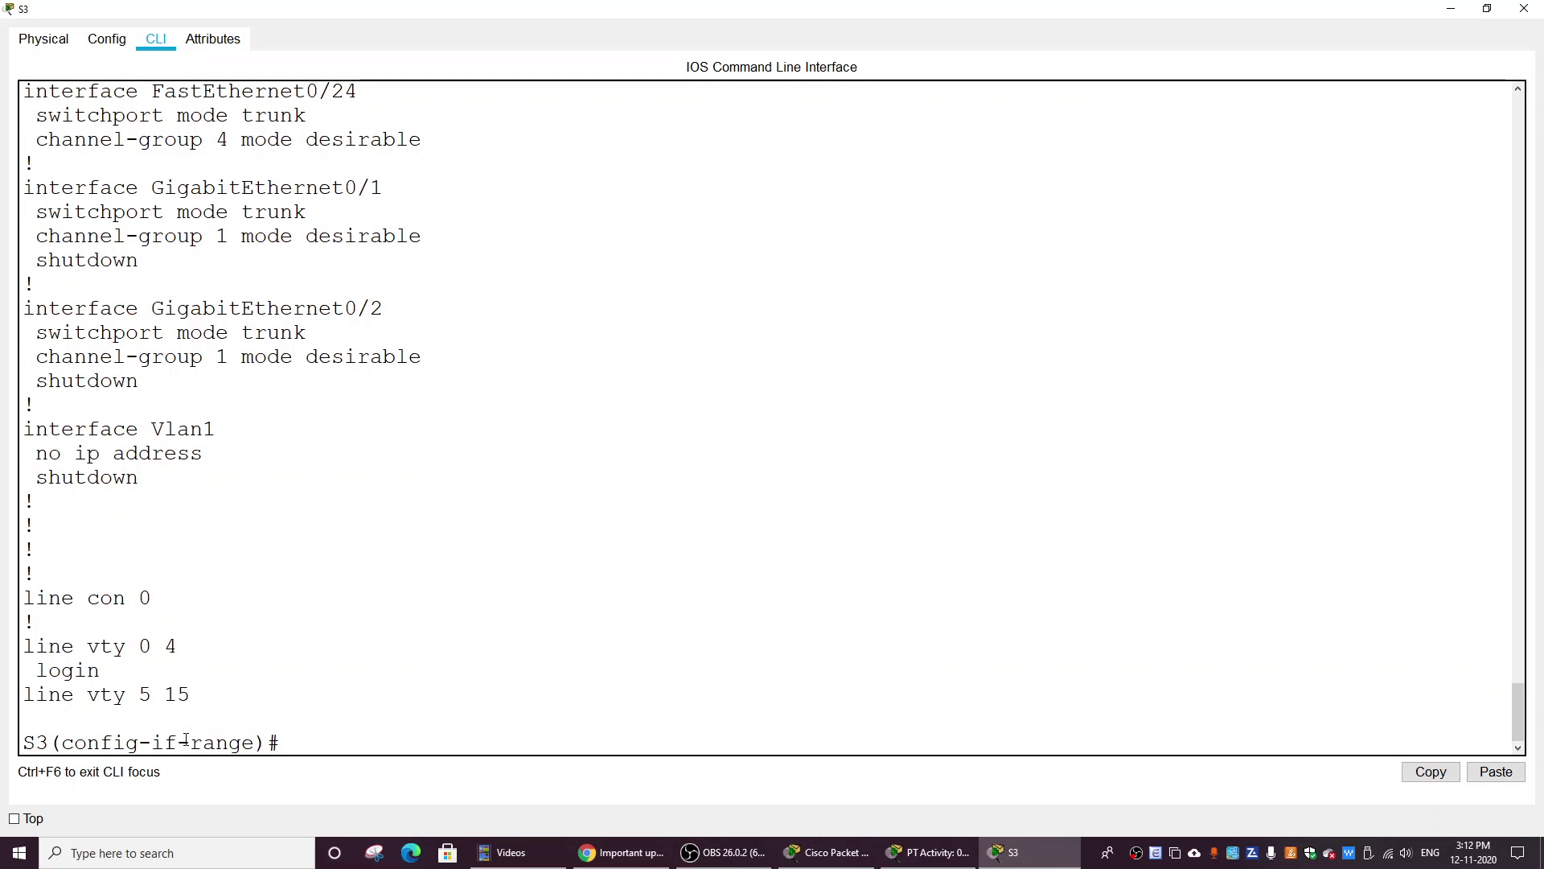
Step: Remove the channel group from S3's selected G0/1 - 2 range with no channel-group 1 mode designable
{"action": "type", "text": "chane"}
{"action": "key", "text": "Tab"}
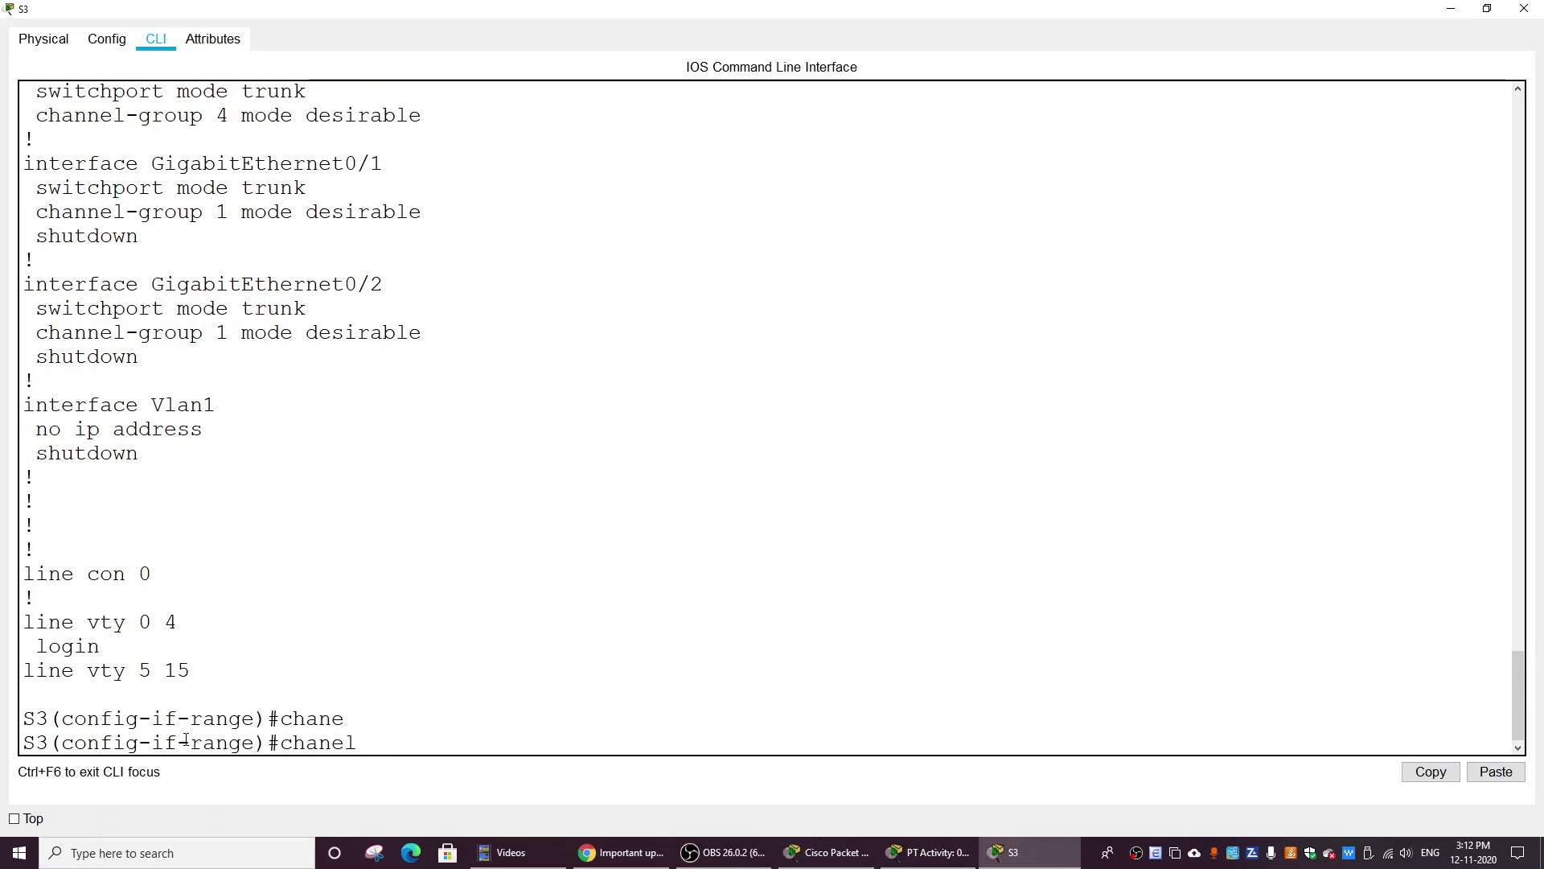
{"action": "key", "text": "BackSpace"}
{"action": "key", "text": "BackSpace"}
{"action": "key", "text": "BackSpace"}
{"action": "type", "text": "nnel-"}
{"action": "key", "text": "Tab"}
{"action": "type", "text": "gr"}
{"action": "key", "text": "Tab"}
{"action": "type", "text": "1"}
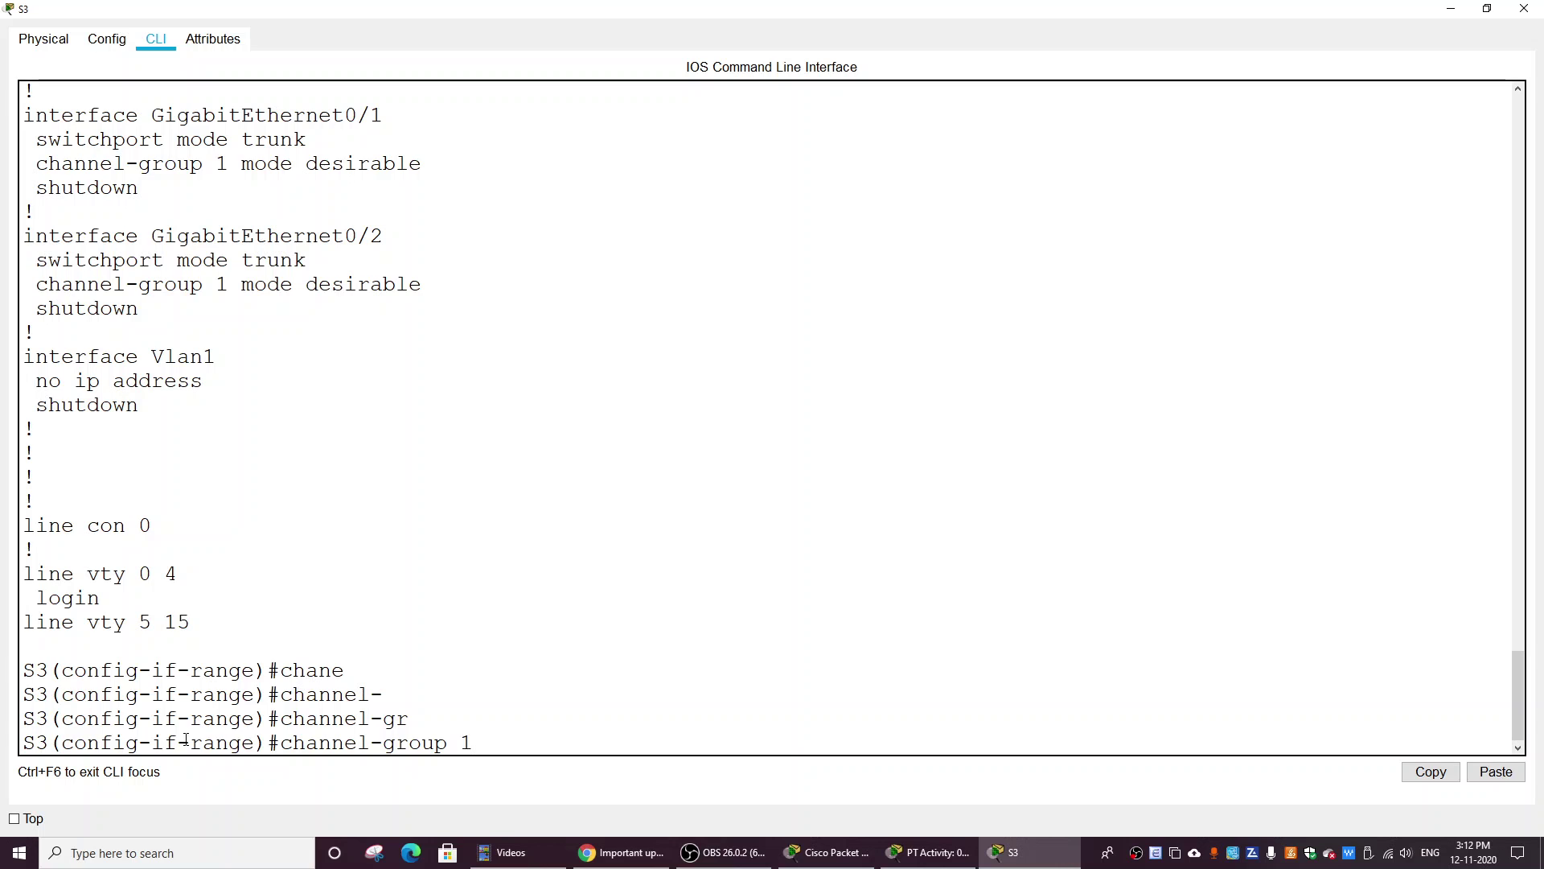
{"action": "type", "text": " mode"}
{"action": "key", "text": "BackSpace"}
{"action": "type", "text": "eno "}
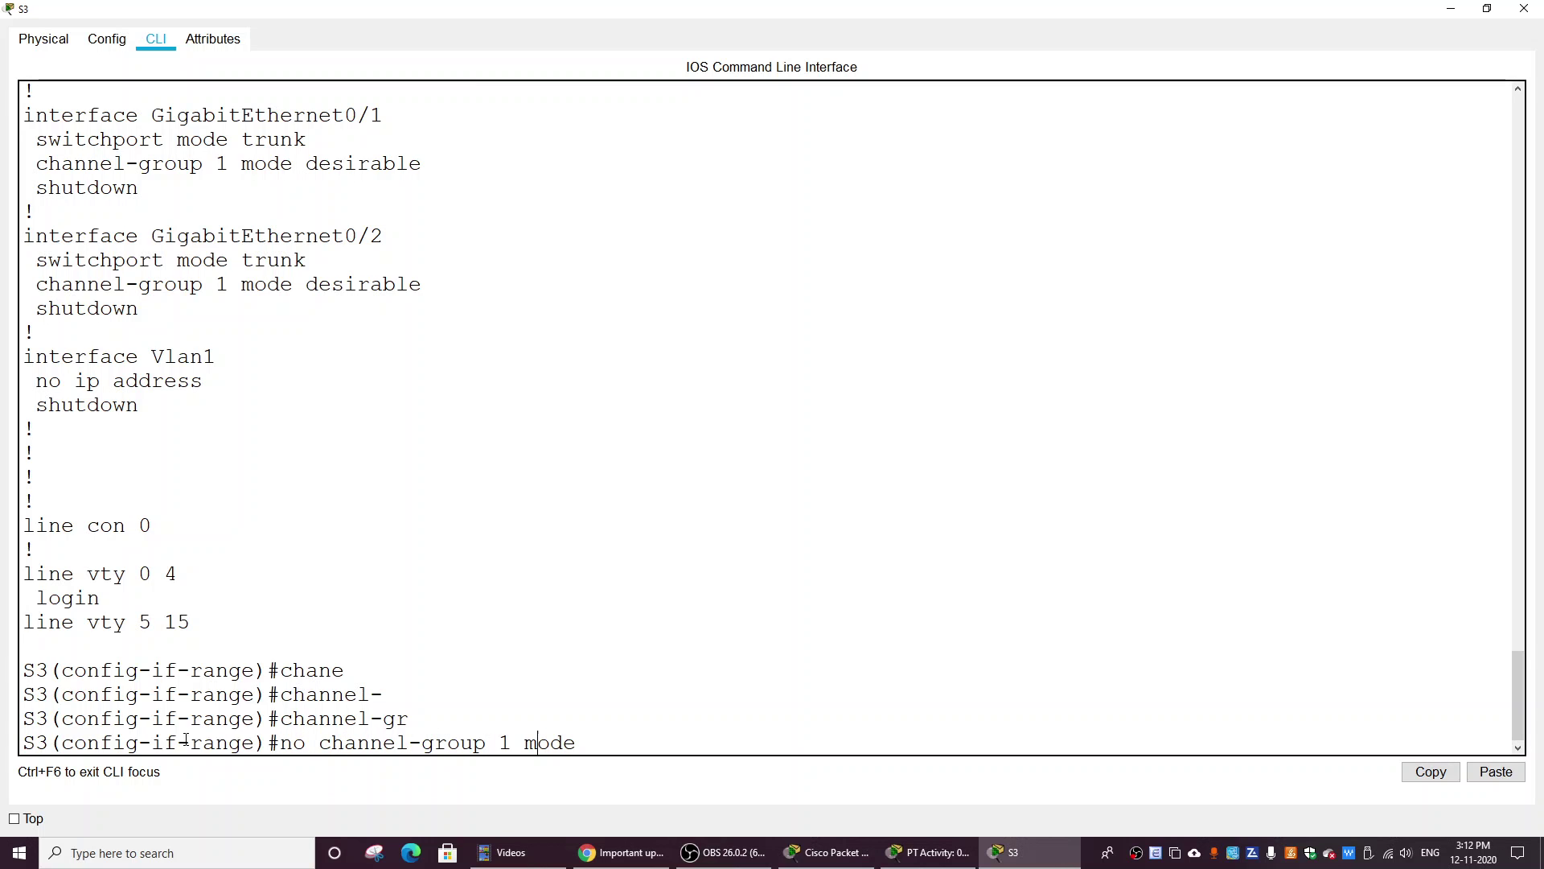
{"action": "type", "text": " designable"}
{"action": "key", "text": "Return"}
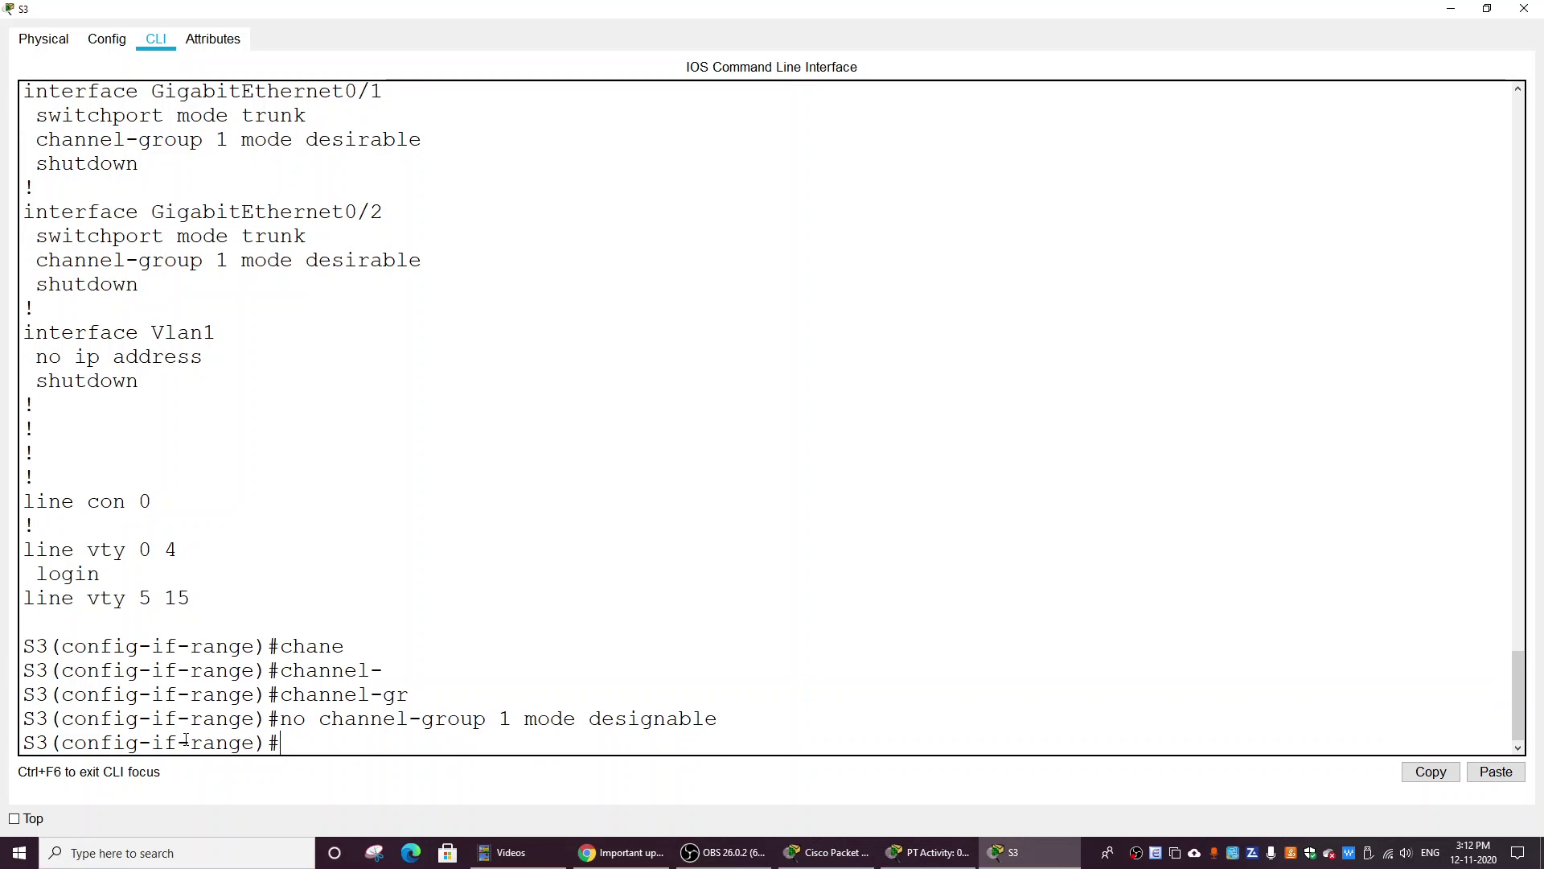
Step: Assign S3's selected G0/1 - 2 range to the port channel with channel-group 1 mode active
{"action": "key", "text": "Up"}
{"action": "key", "text": "Up"}
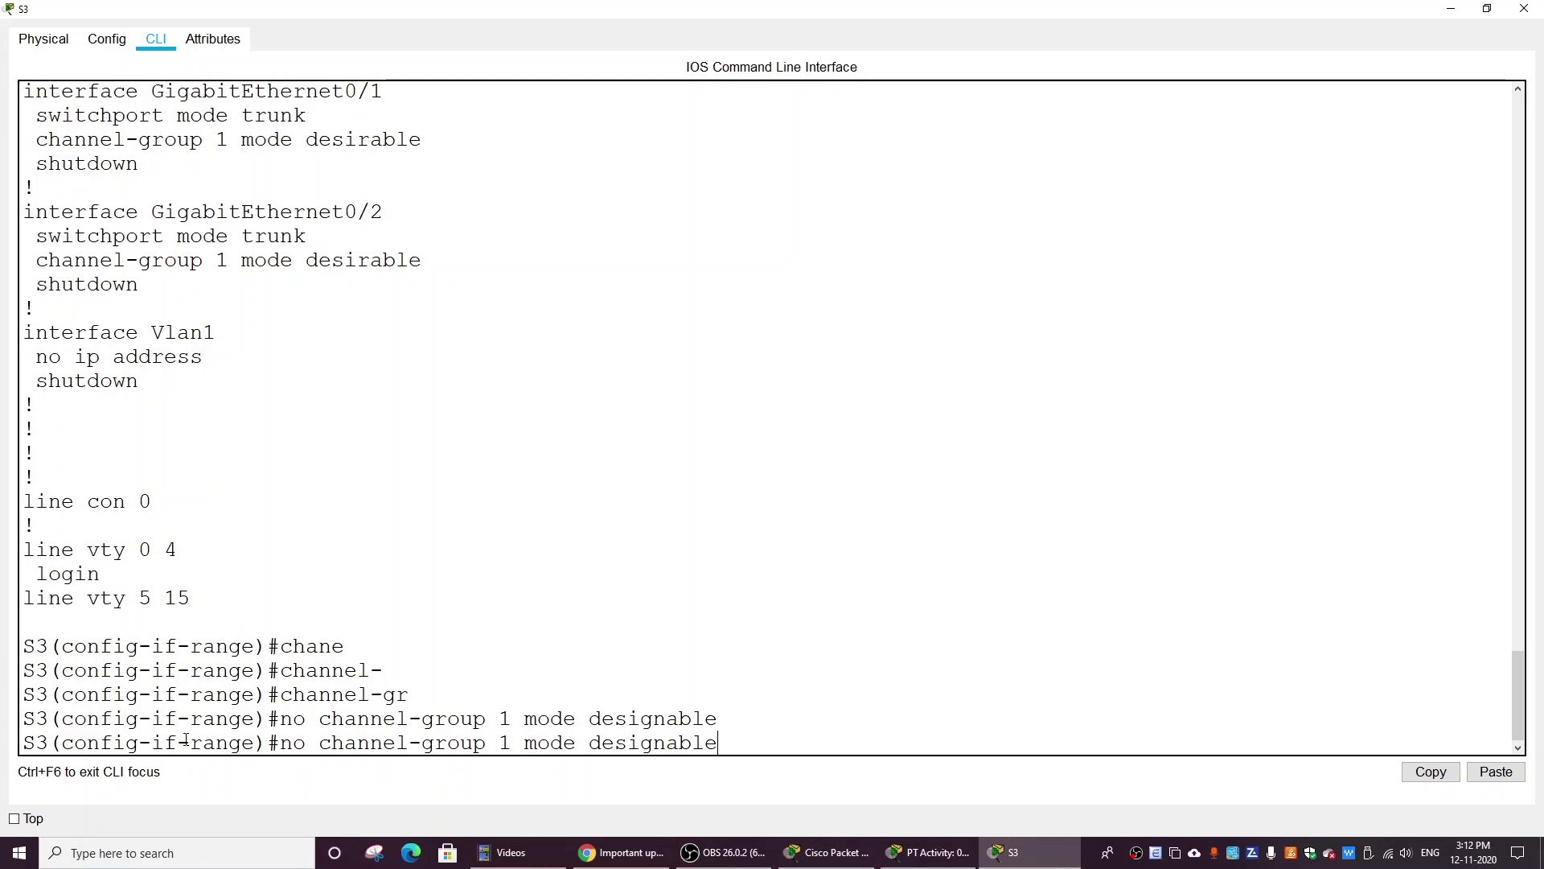
{"action": "key", "text": "Down"}
{"action": "key", "text": "Left"}
{"action": "key", "text": "Left"}
{"action": "key", "text": "Left"}
{"action": "key", "text": "Left"}
{"action": "key", "text": "Left"}
{"action": "key", "text": "Left"}
{"action": "key", "text": "Left"}
{"action": "key", "text": "Left"}
{"action": "key", "text": "Left"}
{"action": "key", "text": "Left"}
{"action": "key", "text": "Left"}
{"action": "key", "text": "Left"}
{"action": "key", "text": "Left"}
{"action": "key", "text": "Left"}
{"action": "key", "text": "Left"}
{"action": "key", "text": "Left"}
{"action": "key", "text": "Left"}
{"action": "key", "text": "Left"}
{"action": "key", "text": "Left"}
{"action": "key", "text": "Left"}
{"action": "key", "text": "BackSpace"}
{"action": "key", "text": "BackSpace"}
{"action": "key", "text": "BackSpace"}
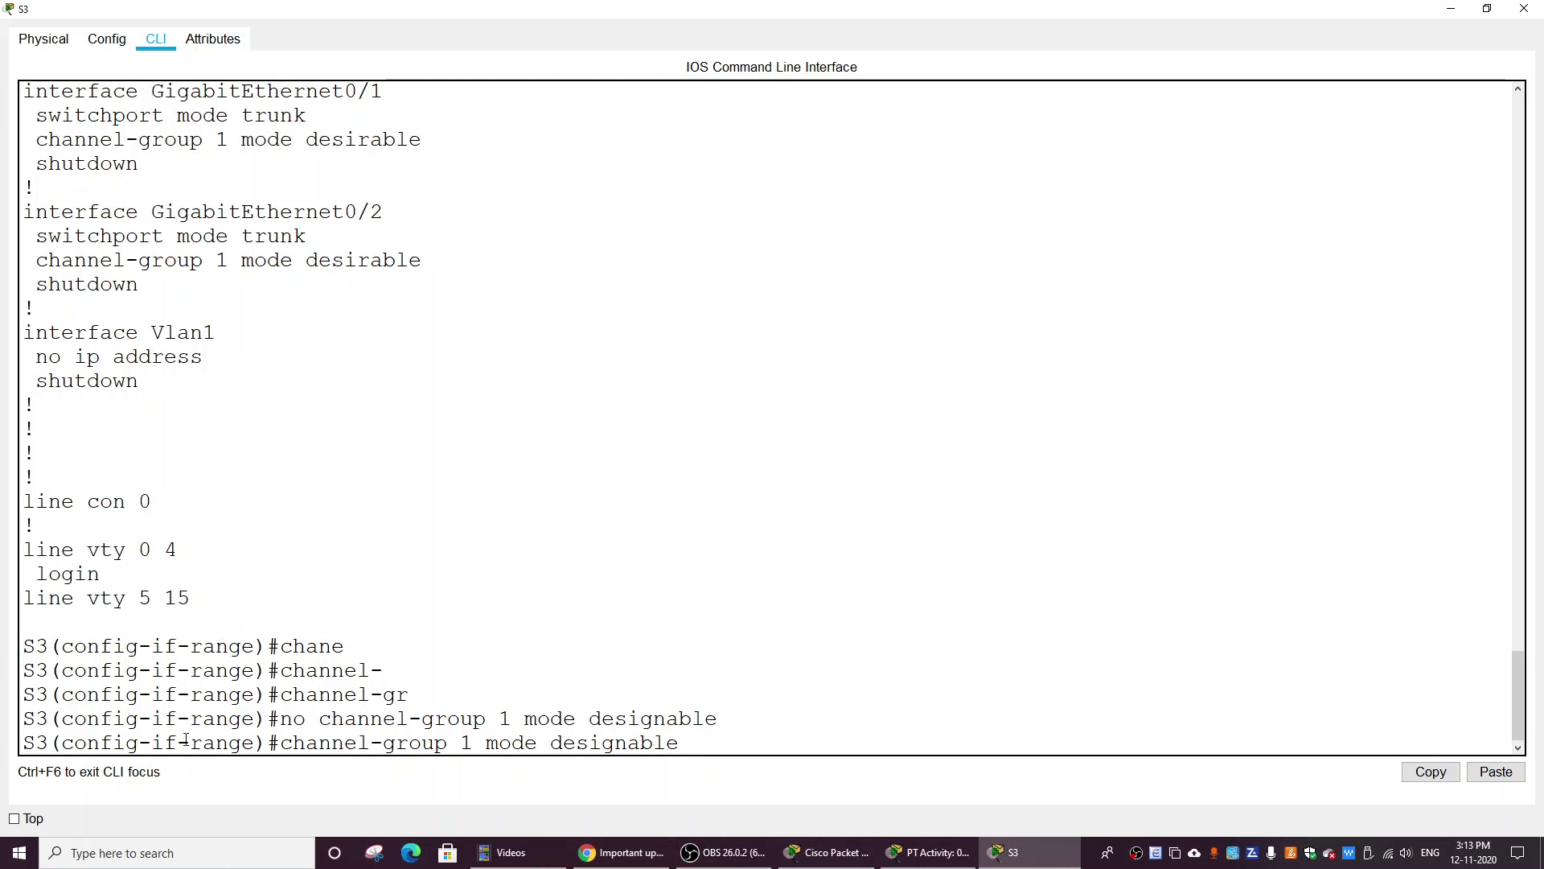
{"action": "key", "text": "BackSpace"}
{"action": "key", "text": "BackSpace"}
{"action": "key", "text": "BackSpace"}
{"action": "key", "text": "BackSpace"}
{"action": "key", "text": "BackSpace"}
{"action": "key", "text": "BackSpace"}
{"action": "key", "text": "BackSpace"}
{"action": "key", "text": "BackSpace"}
{"action": "key", "text": "BackSpace"}
{"action": "key", "text": "BackSpace"}
{"action": "type", "text": "active"}
{"action": "key", "text": "Return"}
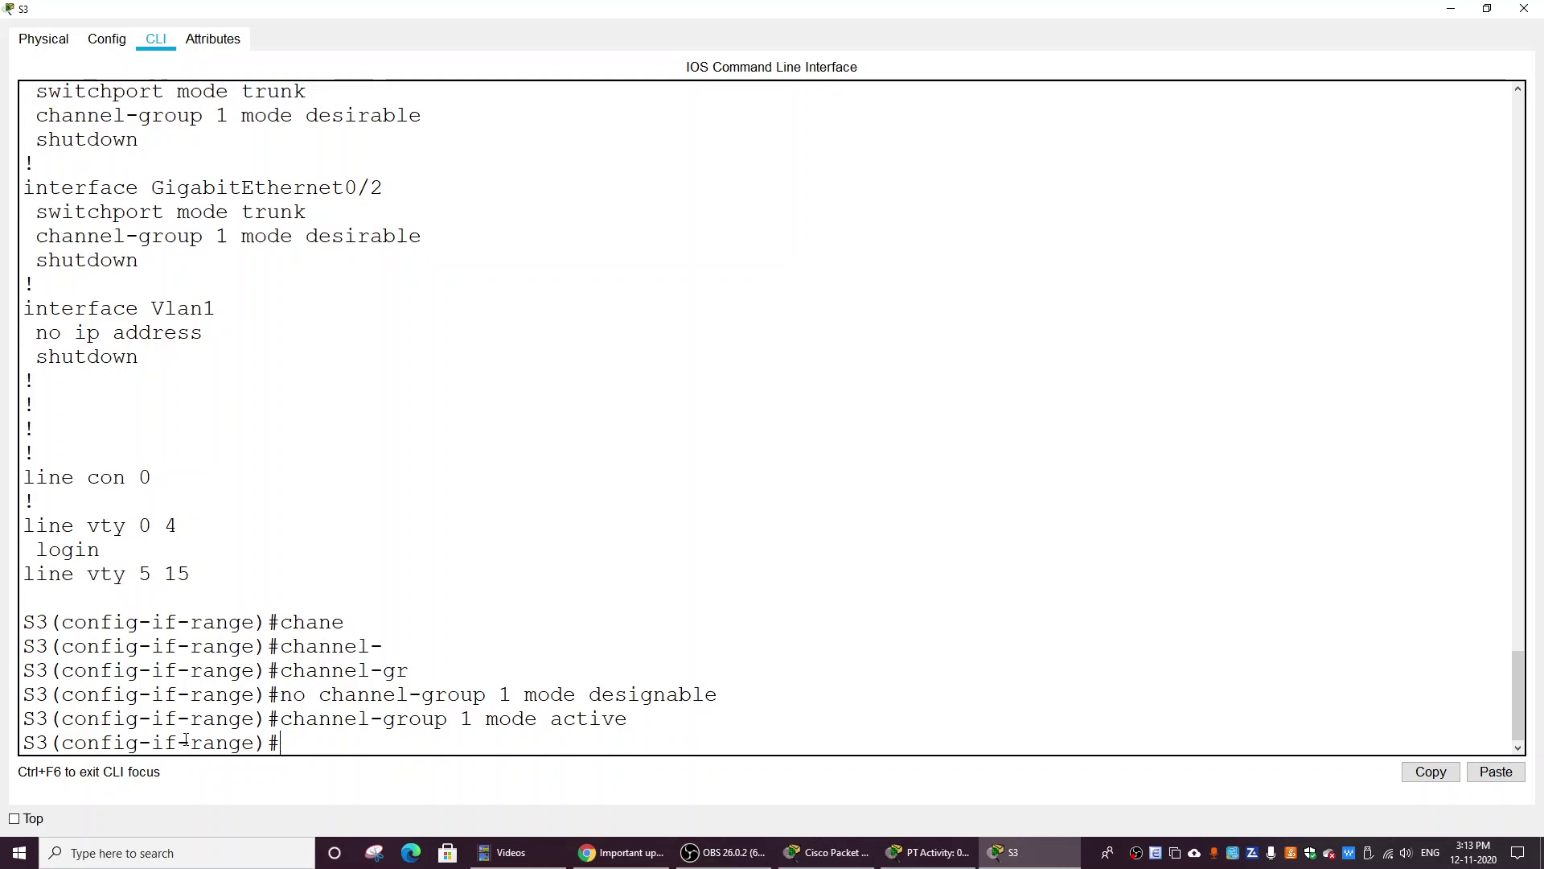
Step: Re-enable S3's G0/1 - 2 range with no shut, and close the switch's window
{"action": "type", "text": "no shut"}
{"action": "key", "text": "Return"}
{"action": "key", "text": "Return"}
{"action": "key", "text": "Return"}
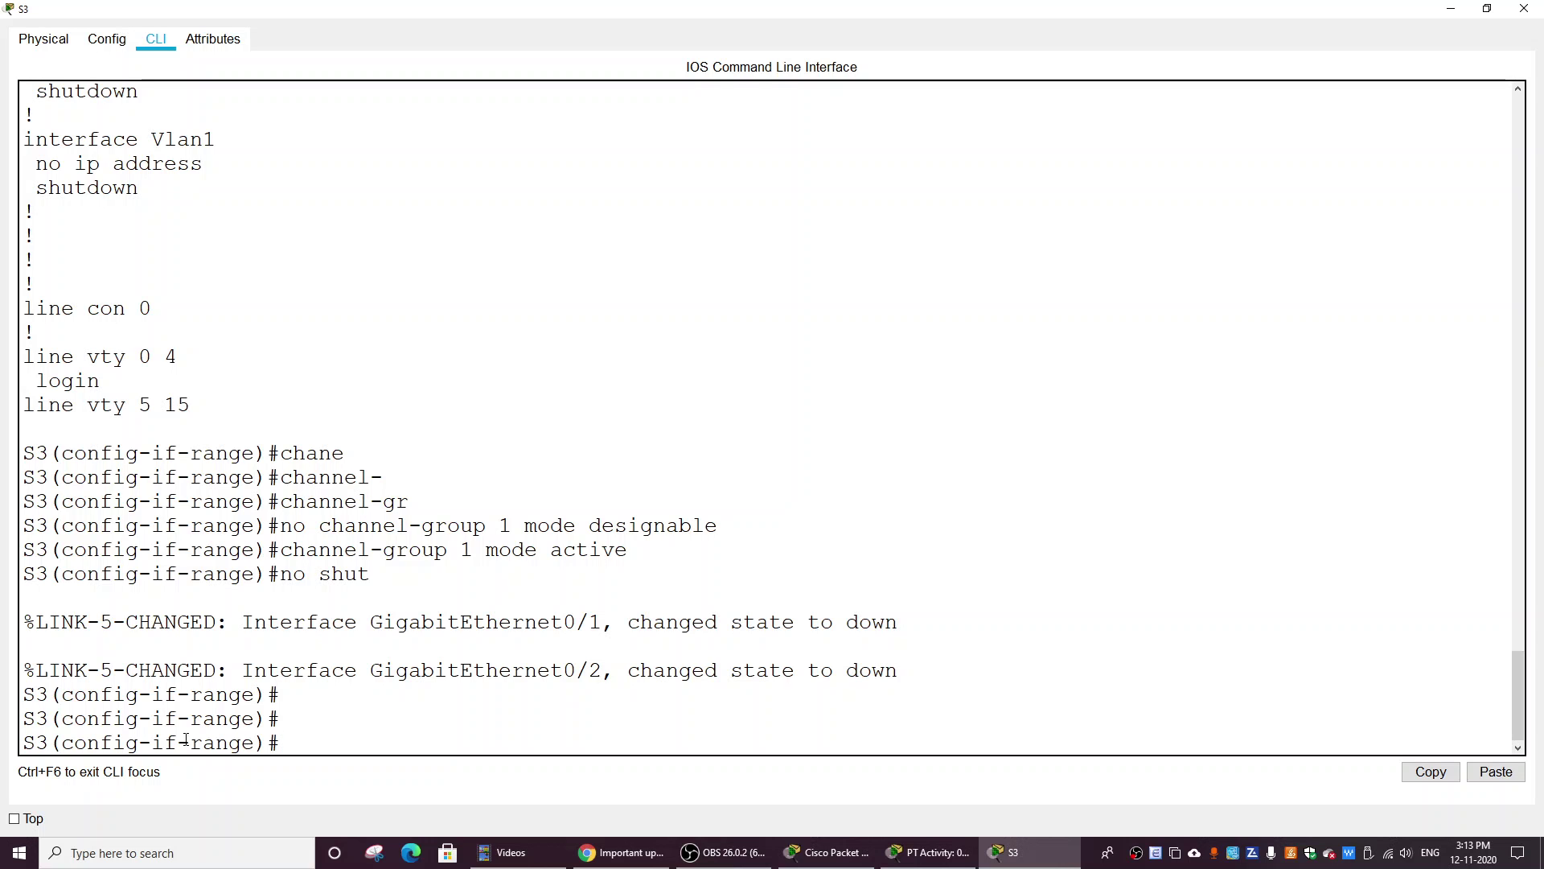
{"action": "left_click", "coordinate": [1525, 8]}
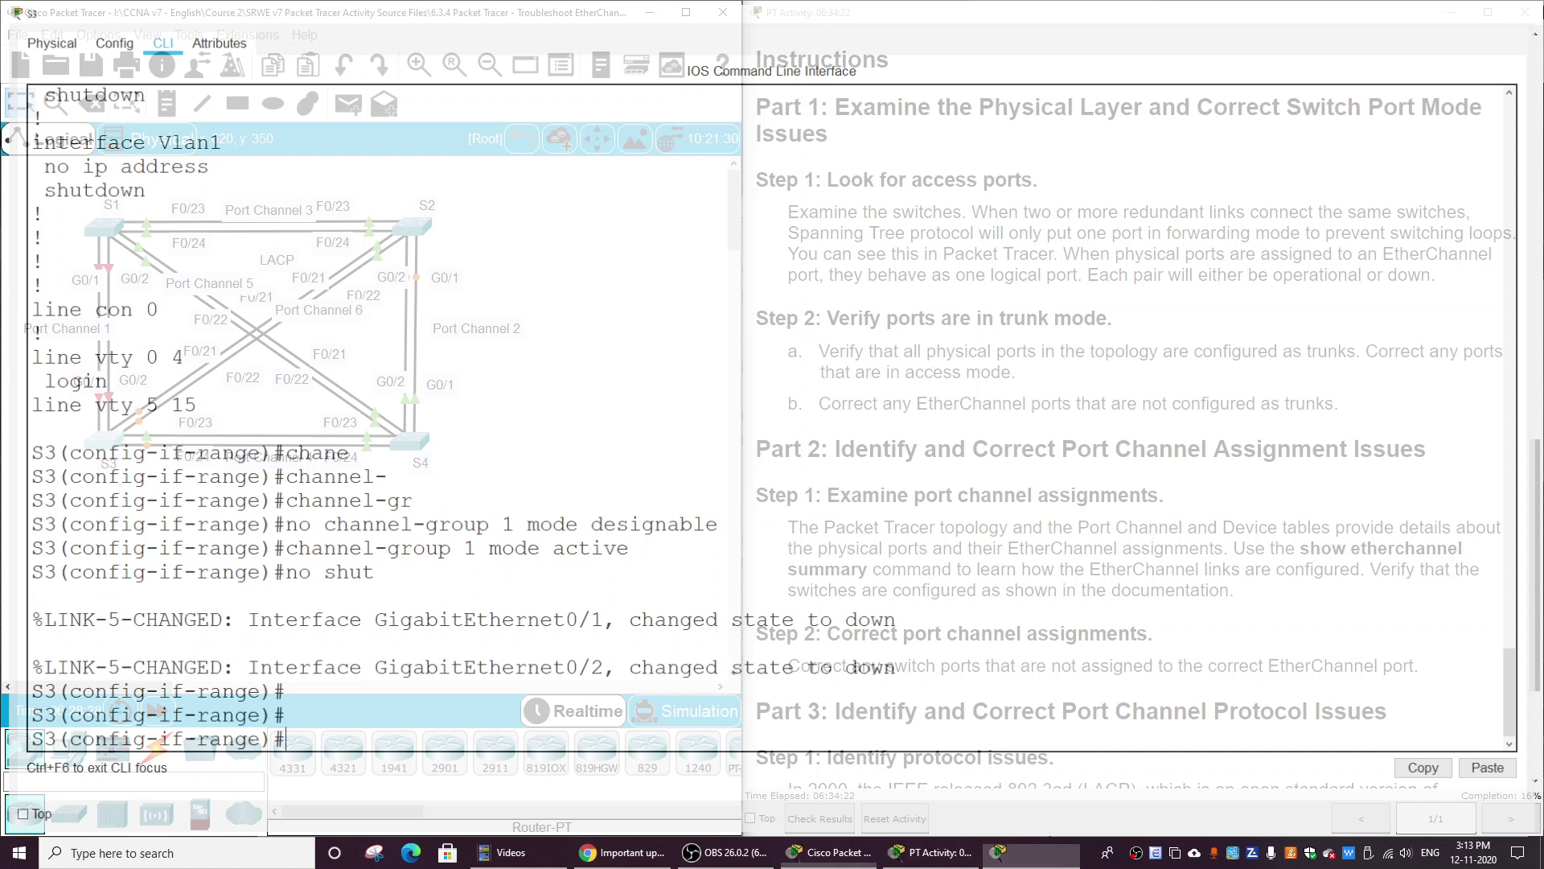
Step: Reopen switch S1's command line, enter no shut on interface Po1, and fast-forward the network time twice
{"action": "left_click", "coordinate": [103, 234]}
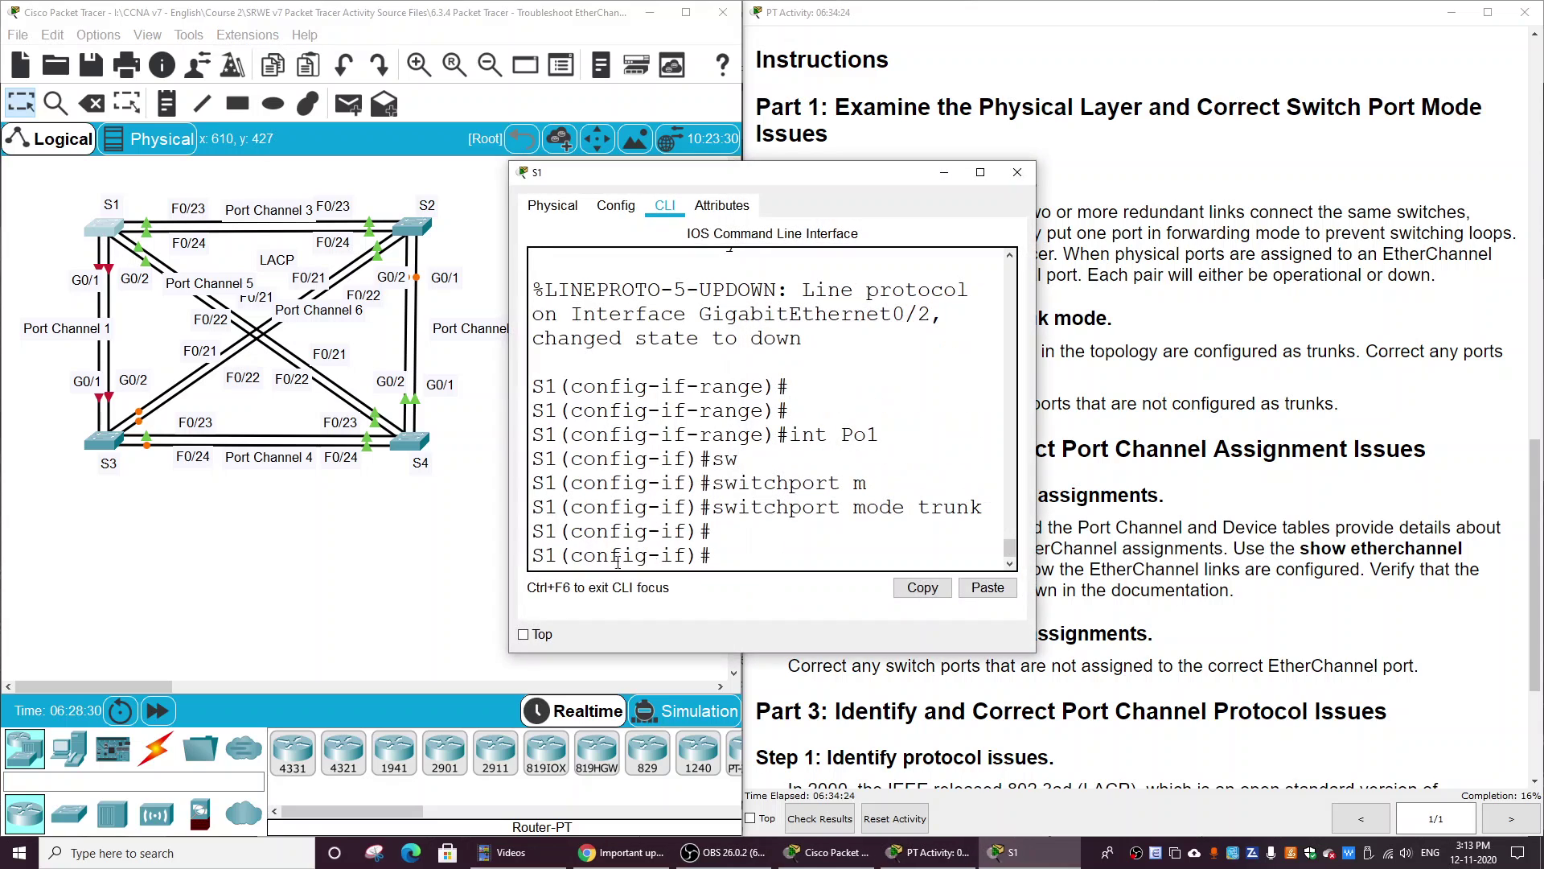
{"action": "type", "text": "n"}
{"action": "type", "text": "o shut"}
{"action": "key", "text": "Return"}
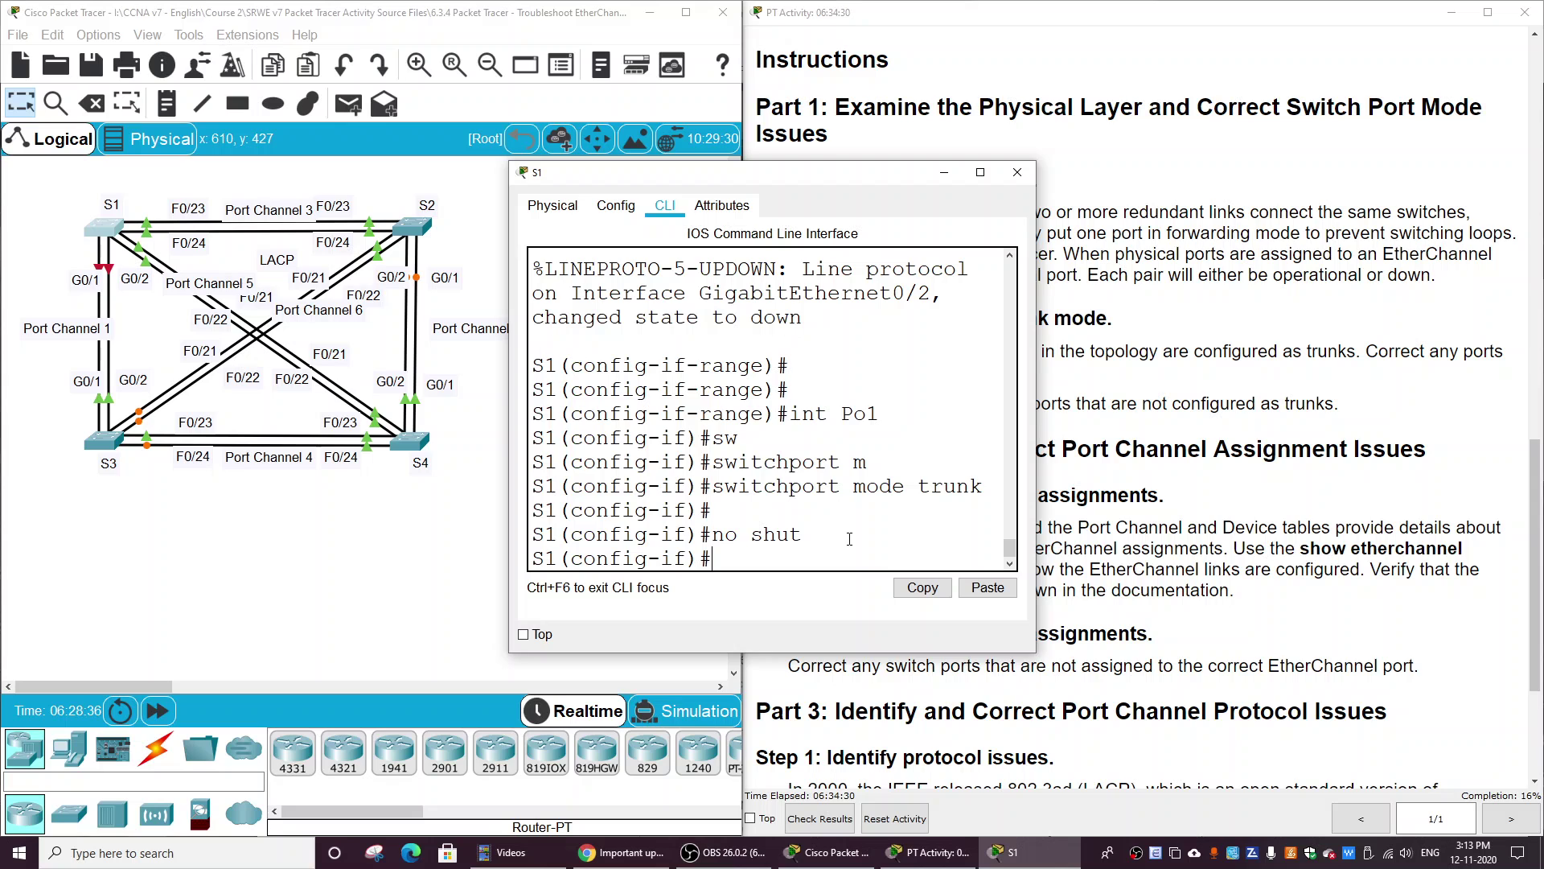
{"action": "left_click", "coordinate": [158, 718]}
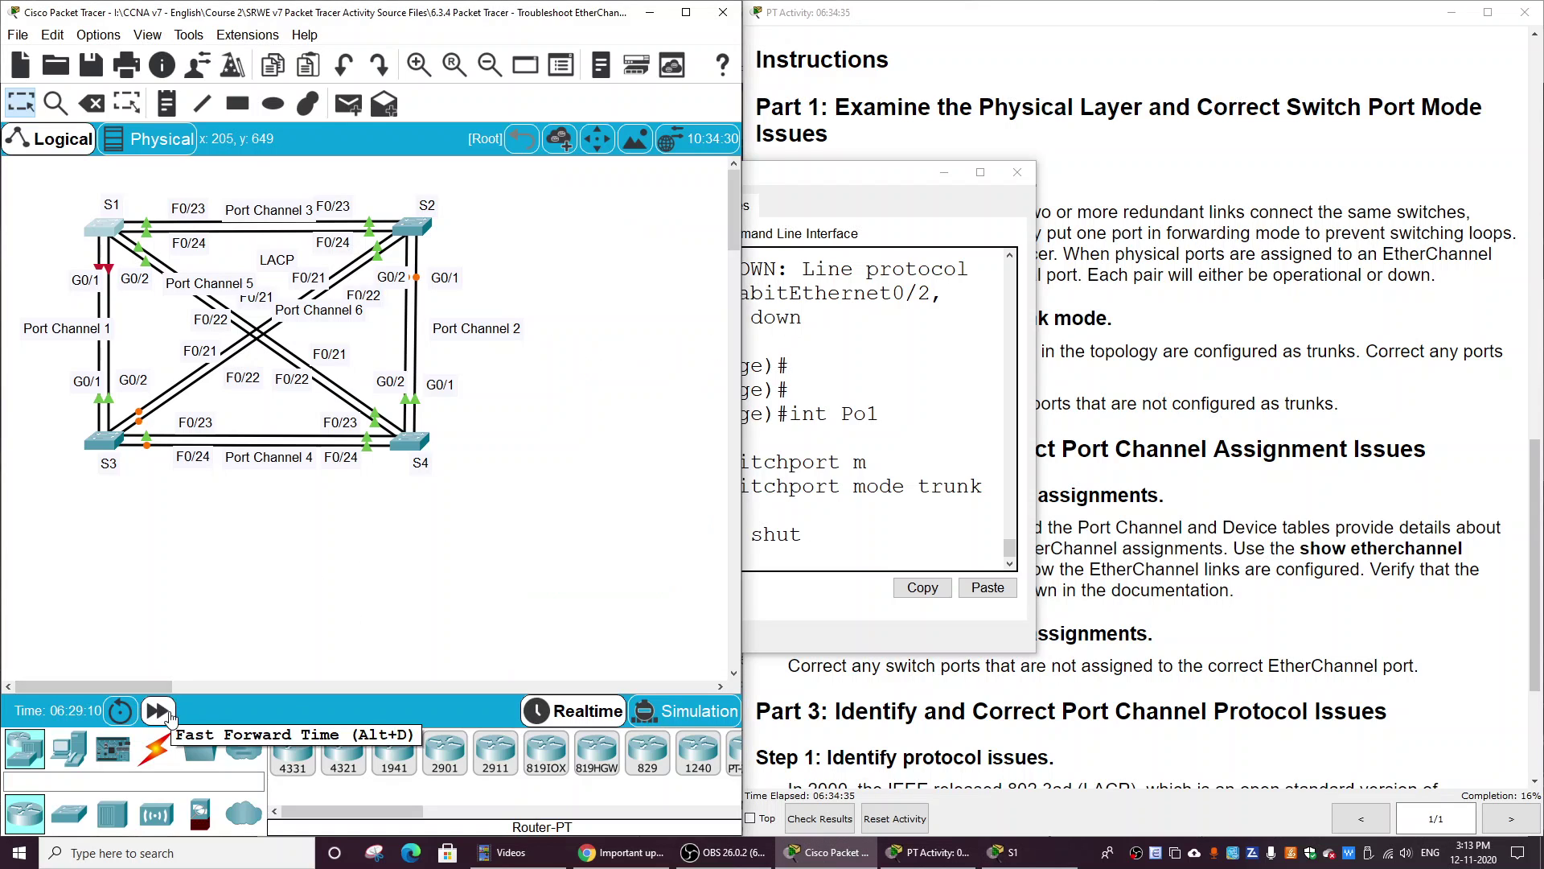
{"action": "left_click", "coordinate": [166, 713]}
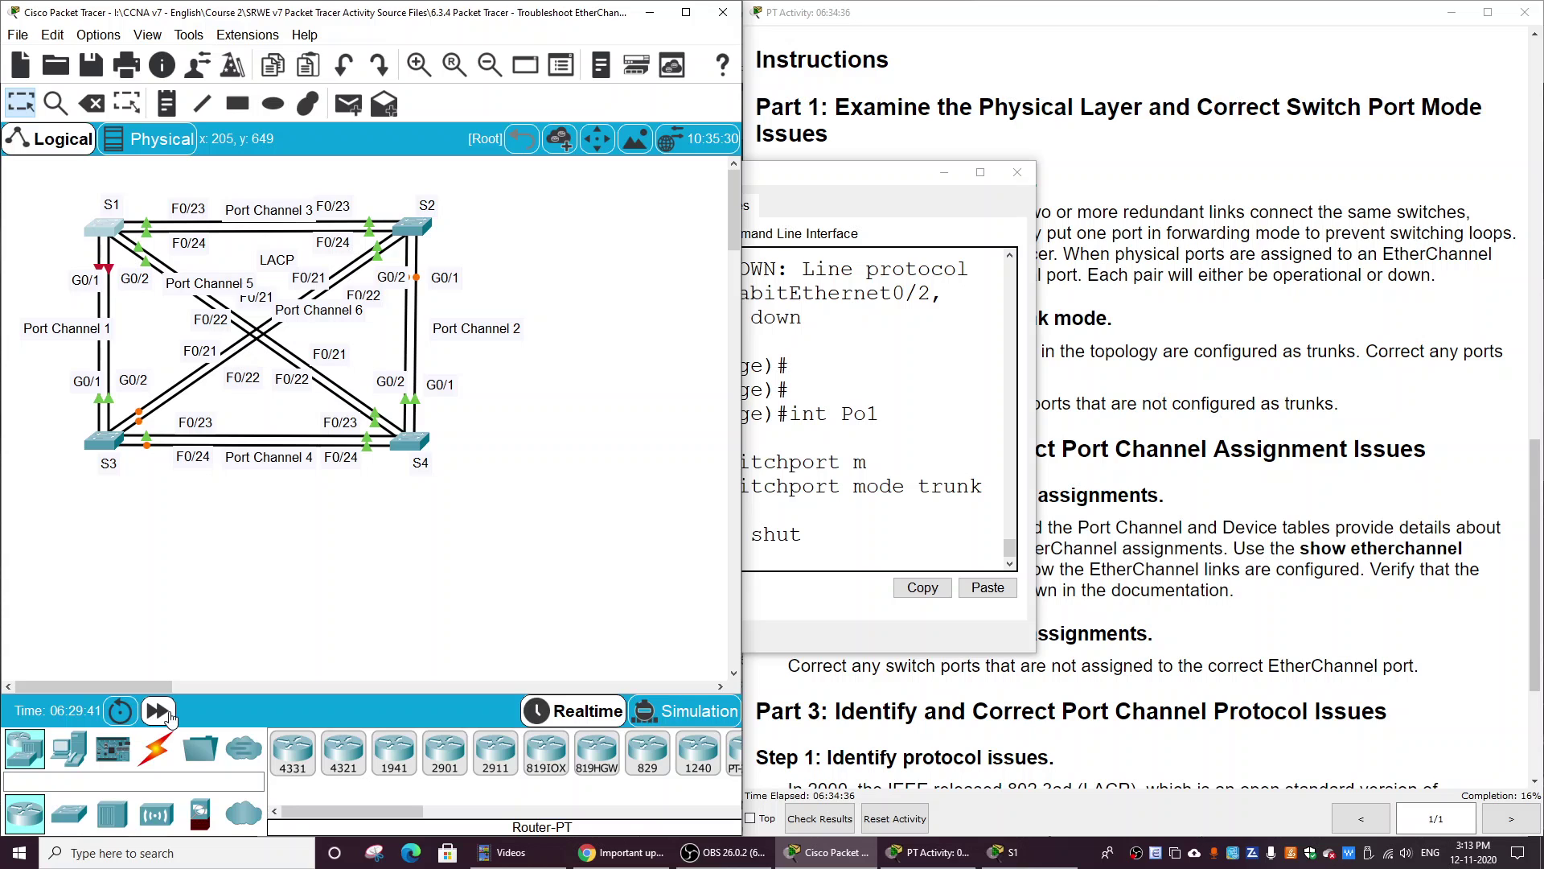
Step: Maximize S1's command line window and re-enable the interface range G0/1 - 2 with no shut
{"action": "left_click", "coordinate": [980, 172]}
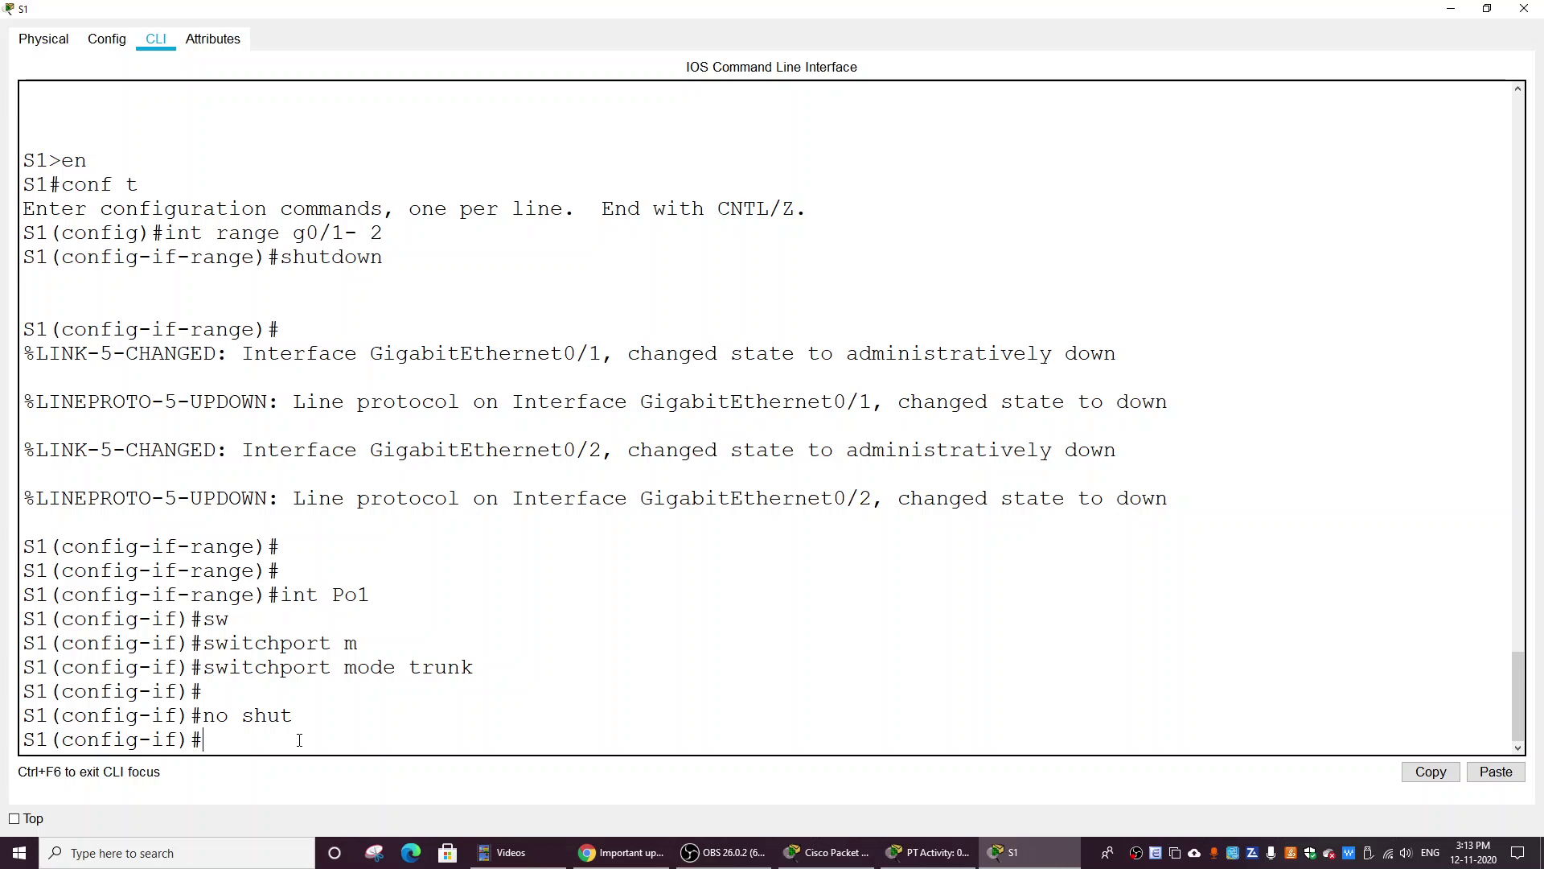
{"action": "type", "text": "inr"}
{"action": "type", "text": " rang"}
{"action": "type", "text": "e G0/1"}
{"action": "type", "text": " - 2"}
{"action": "key", "text": "Return"}
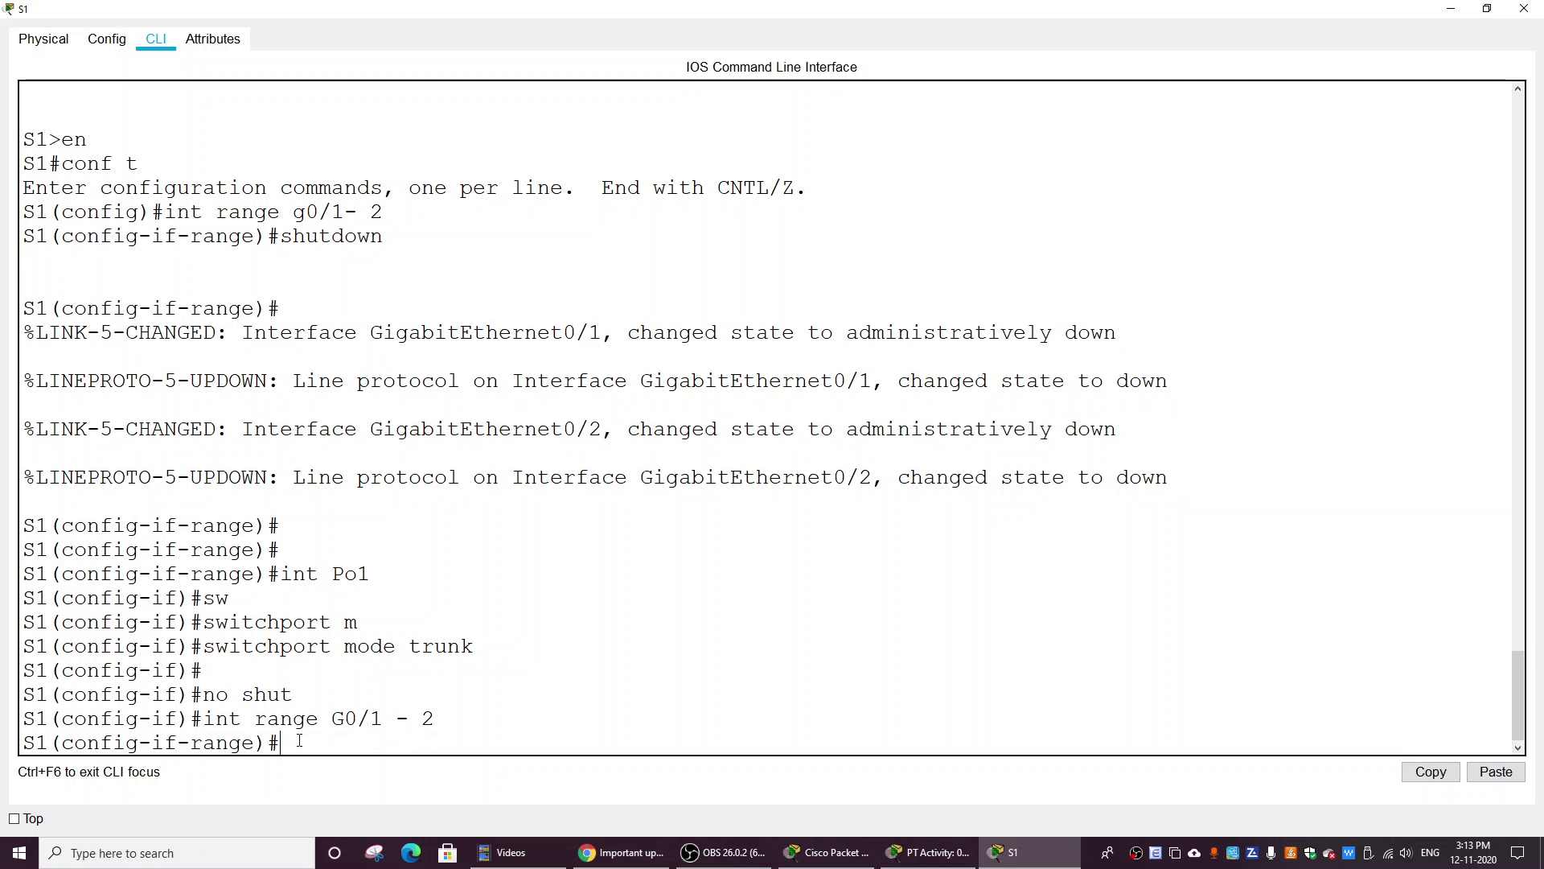
{"action": "type", "text": "no shut"}
{"action": "key", "text": "Return"}
{"action": "key", "text": "Return"}
{"action": "key", "text": "Return"}
{"action": "key", "text": "Return"}
{"action": "key", "text": "Return"}
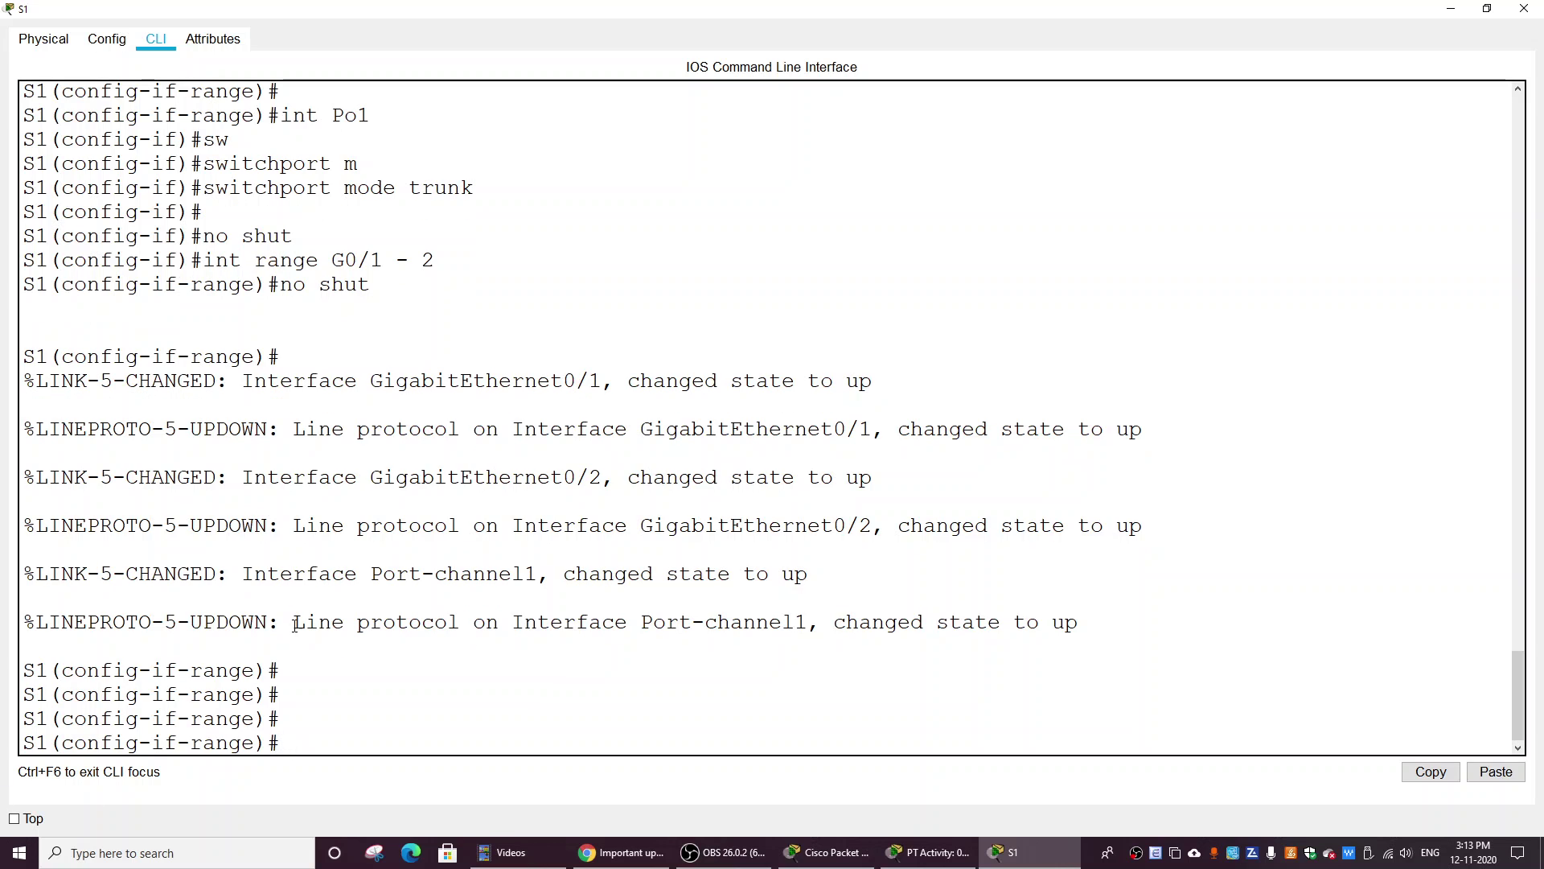
{"action": "left_click_drag", "start_coordinate": [294, 624], "coordinate": [1082, 625]}
{"action": "left_click", "coordinate": [545, 705]}
Step: Leave S1's configuration mode and run show etherchannel summary from its privileged prompt
{"action": "key", "text": "ctrl+z"}
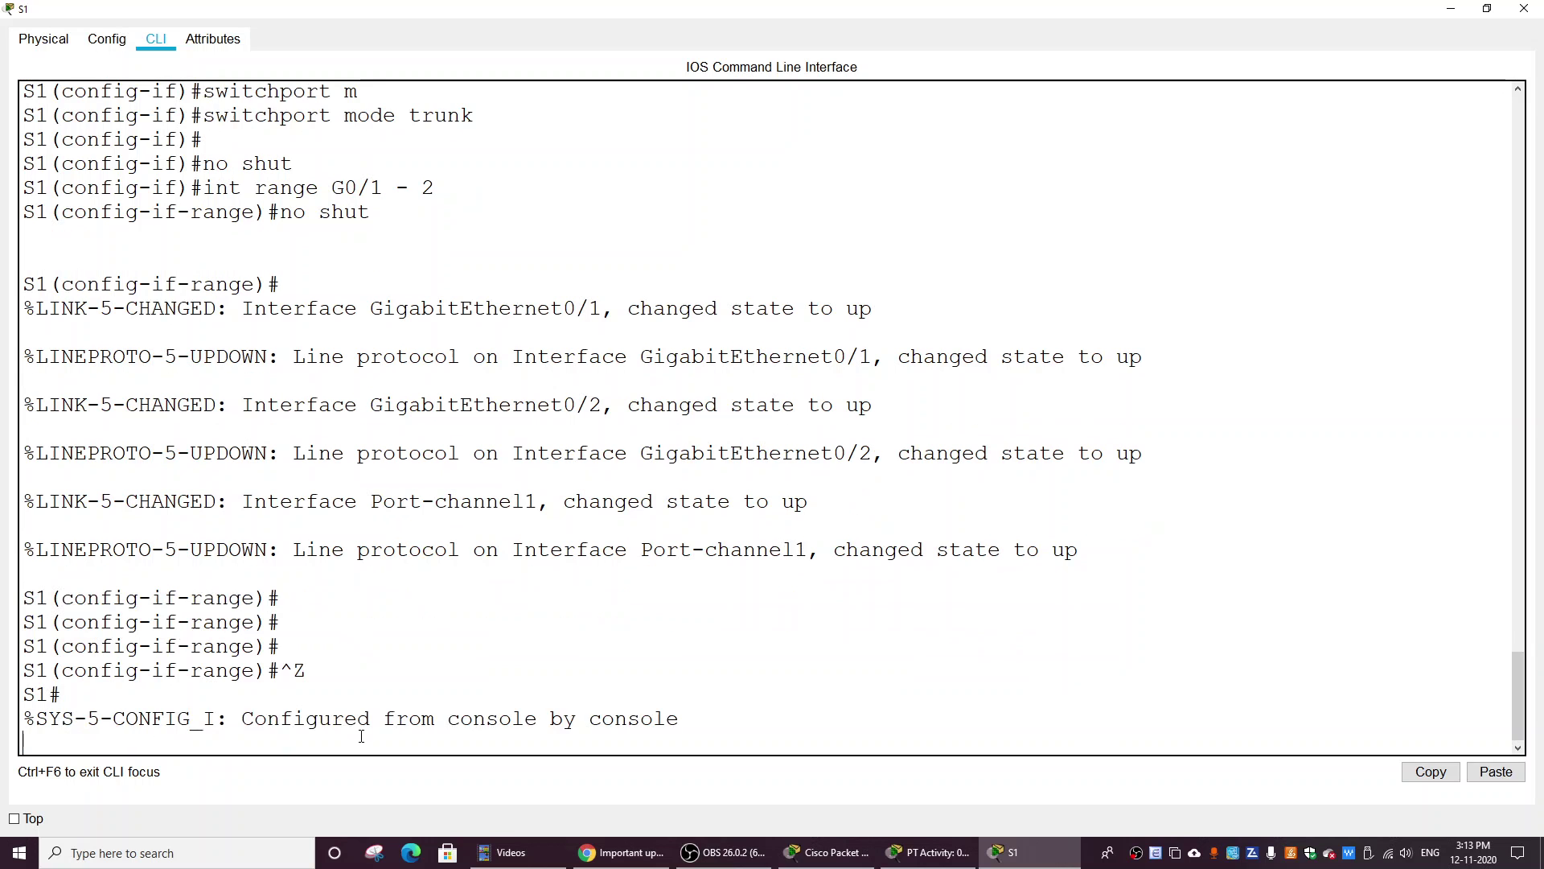
{"action": "key", "text": "Return"}
{"action": "key", "text": "Return"}
{"action": "type", "text": "show"}
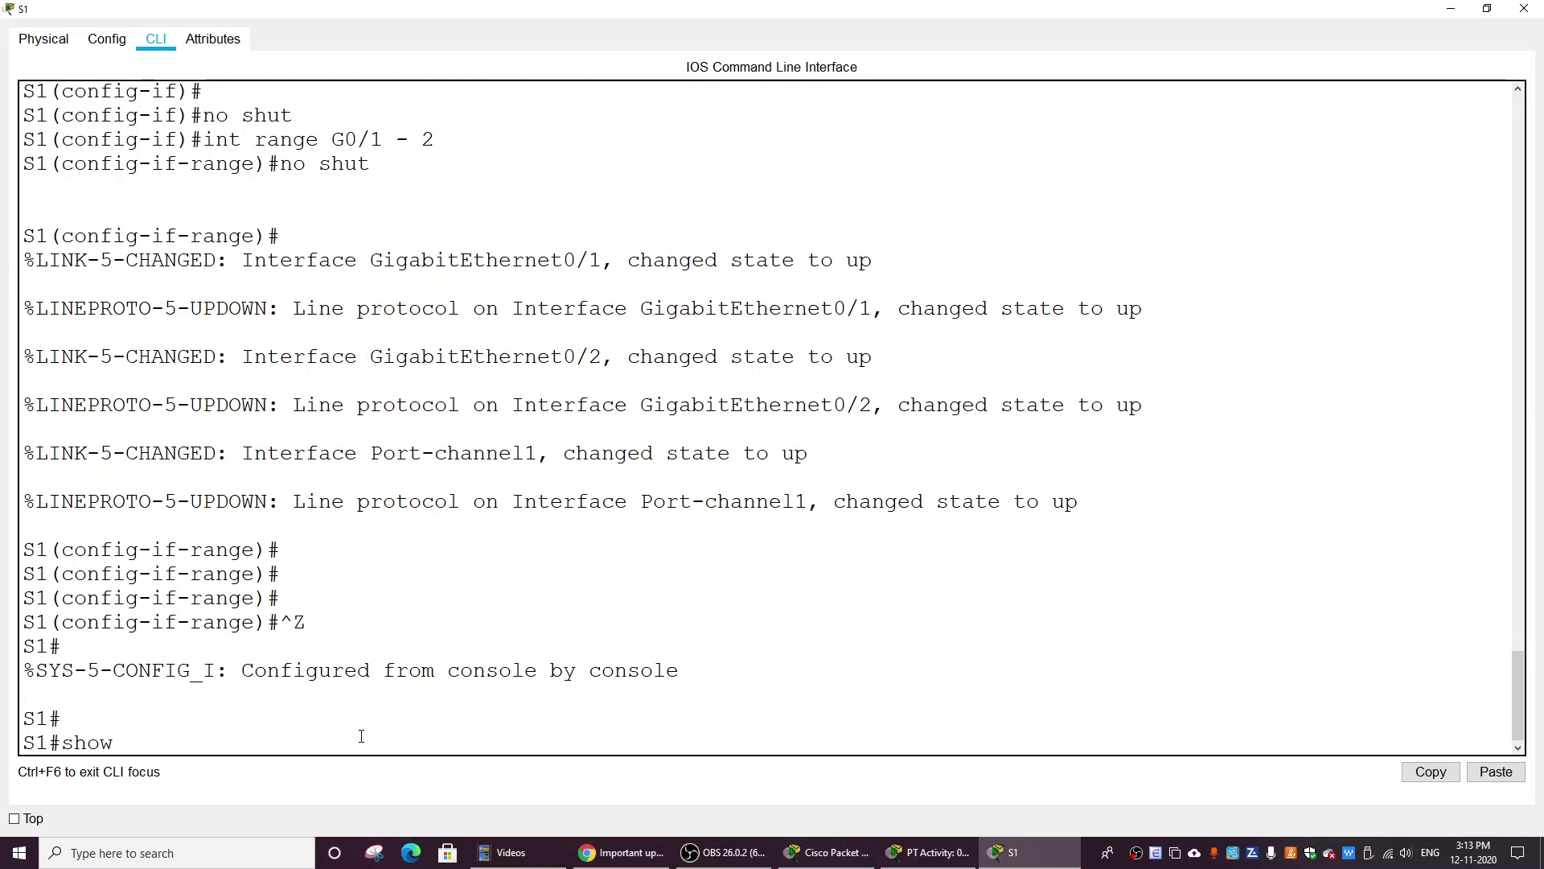
{"action": "type", "text": " etherchanel"}
{"action": "key", "text": "Tab"}
{"action": "key", "text": "BackSpace"}
{"action": "key", "text": "BackSpace"}
{"action": "key", "text": "BackSpace"}
{"action": "key", "text": "BackSpace"}
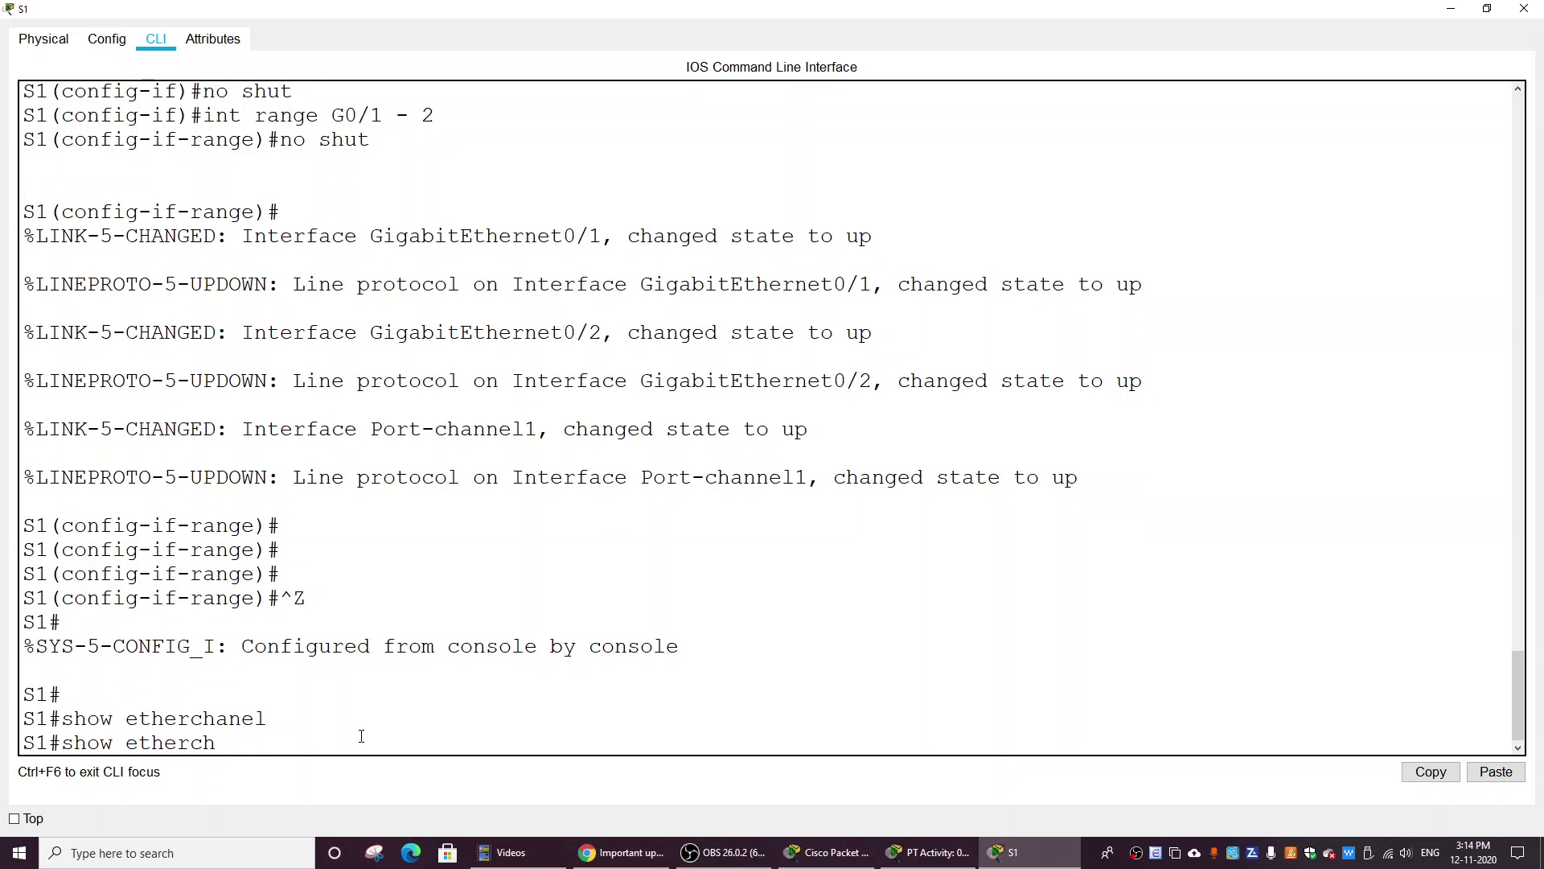
{"action": "key", "text": "Tab"}
{"action": "type", "text": "sum"}
{"action": "key", "text": "Tab"}
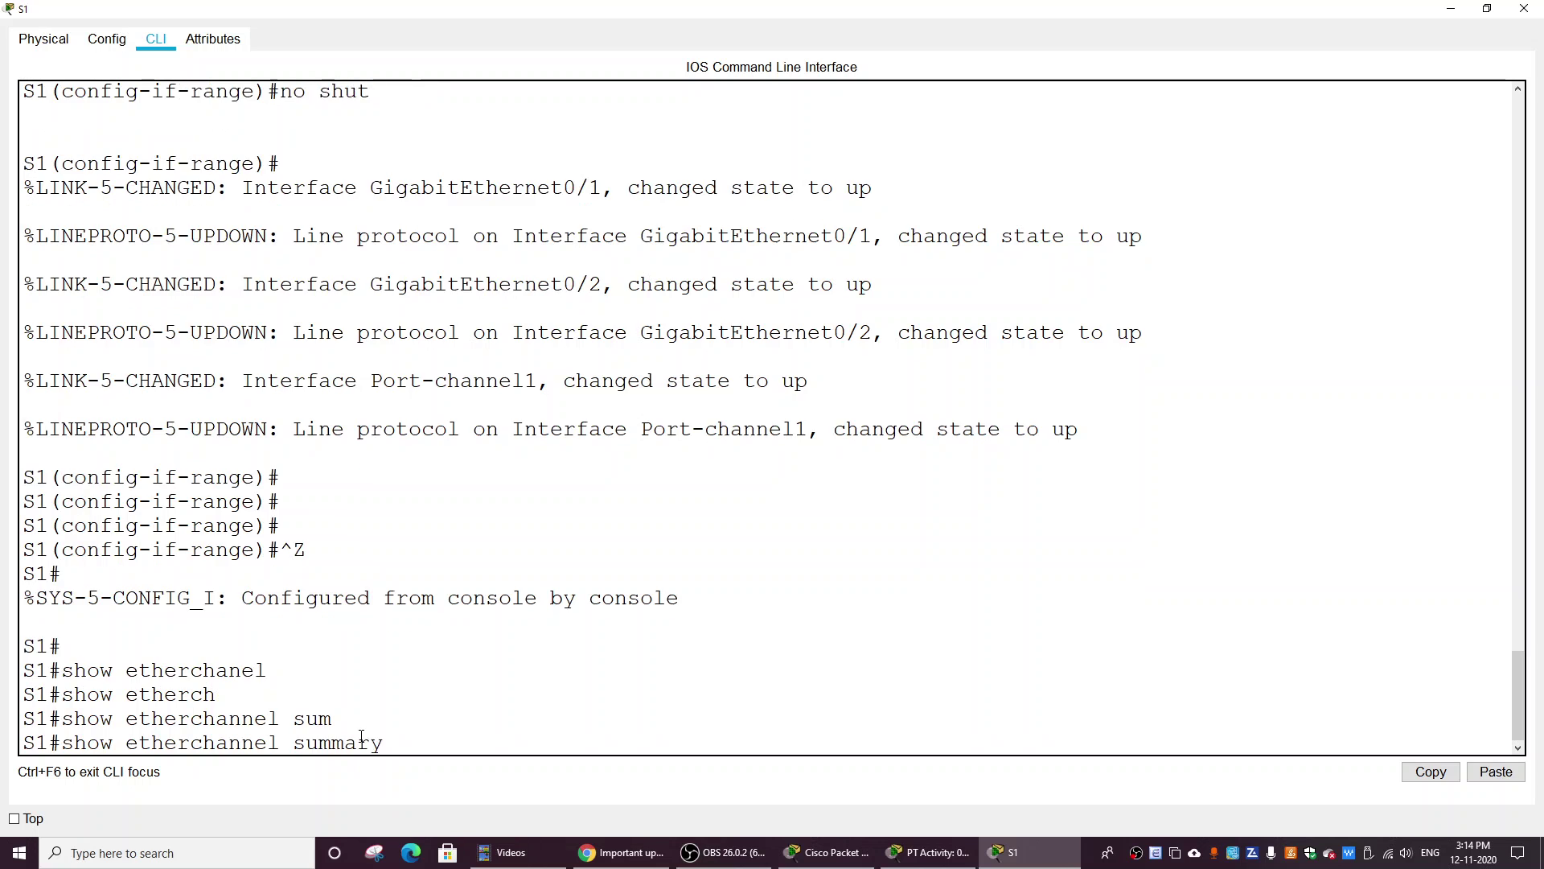
{"action": "key", "text": "Return"}
{"action": "key", "text": "Return"}
{"action": "key", "text": "Return"}
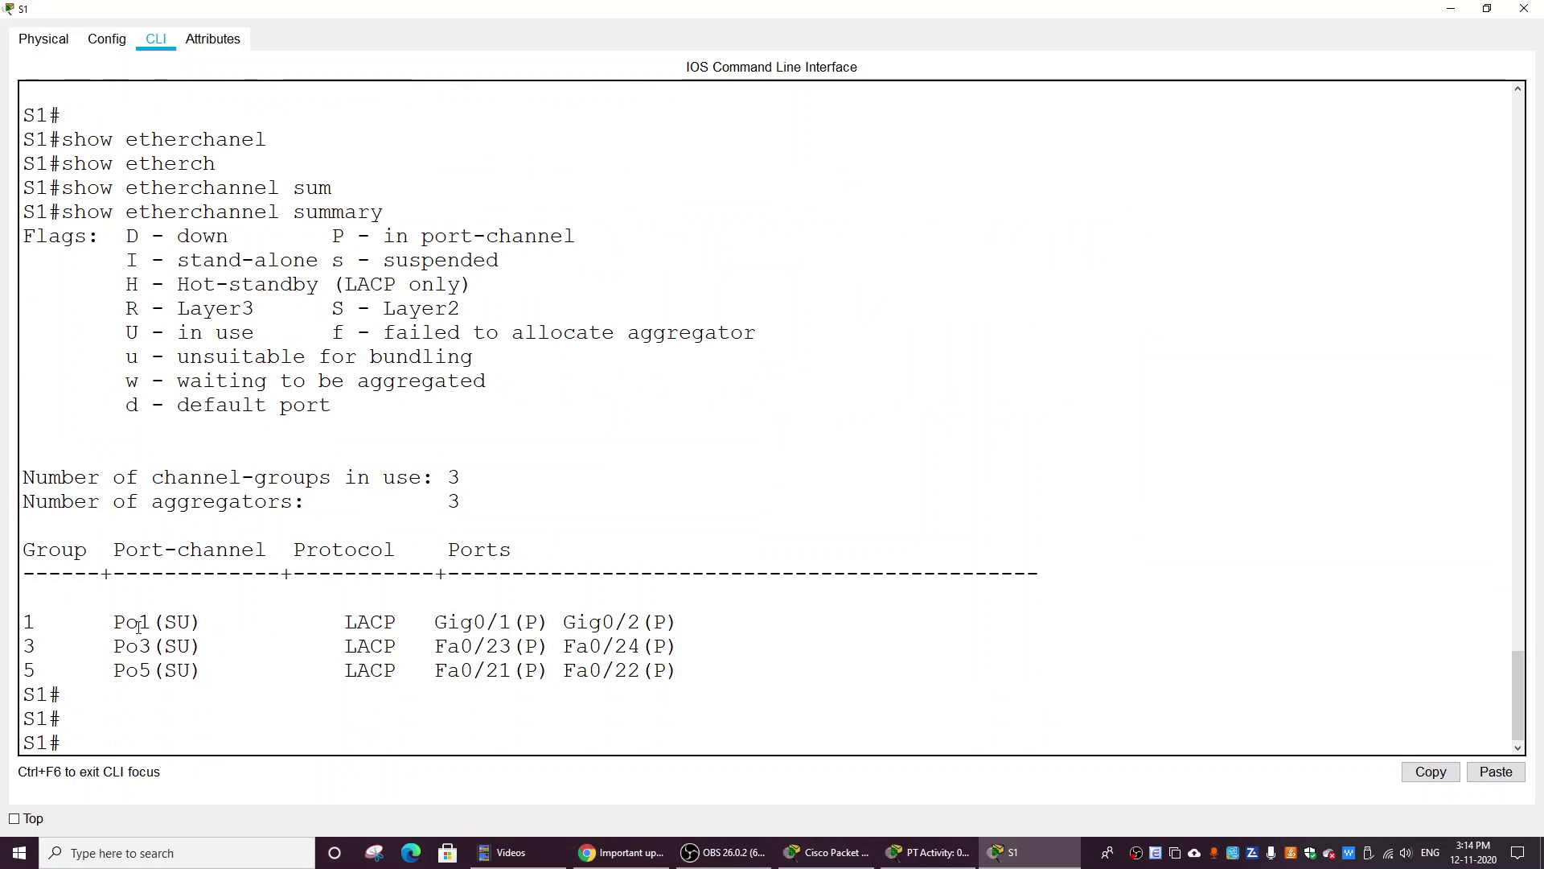
Step: Examine the Po1 entry and its Gig0/1 and Gig0/2 port flags against the flag legend, and close S1's window
{"action": "left_click_drag", "start_coordinate": [100, 624], "coordinate": [686, 614]}
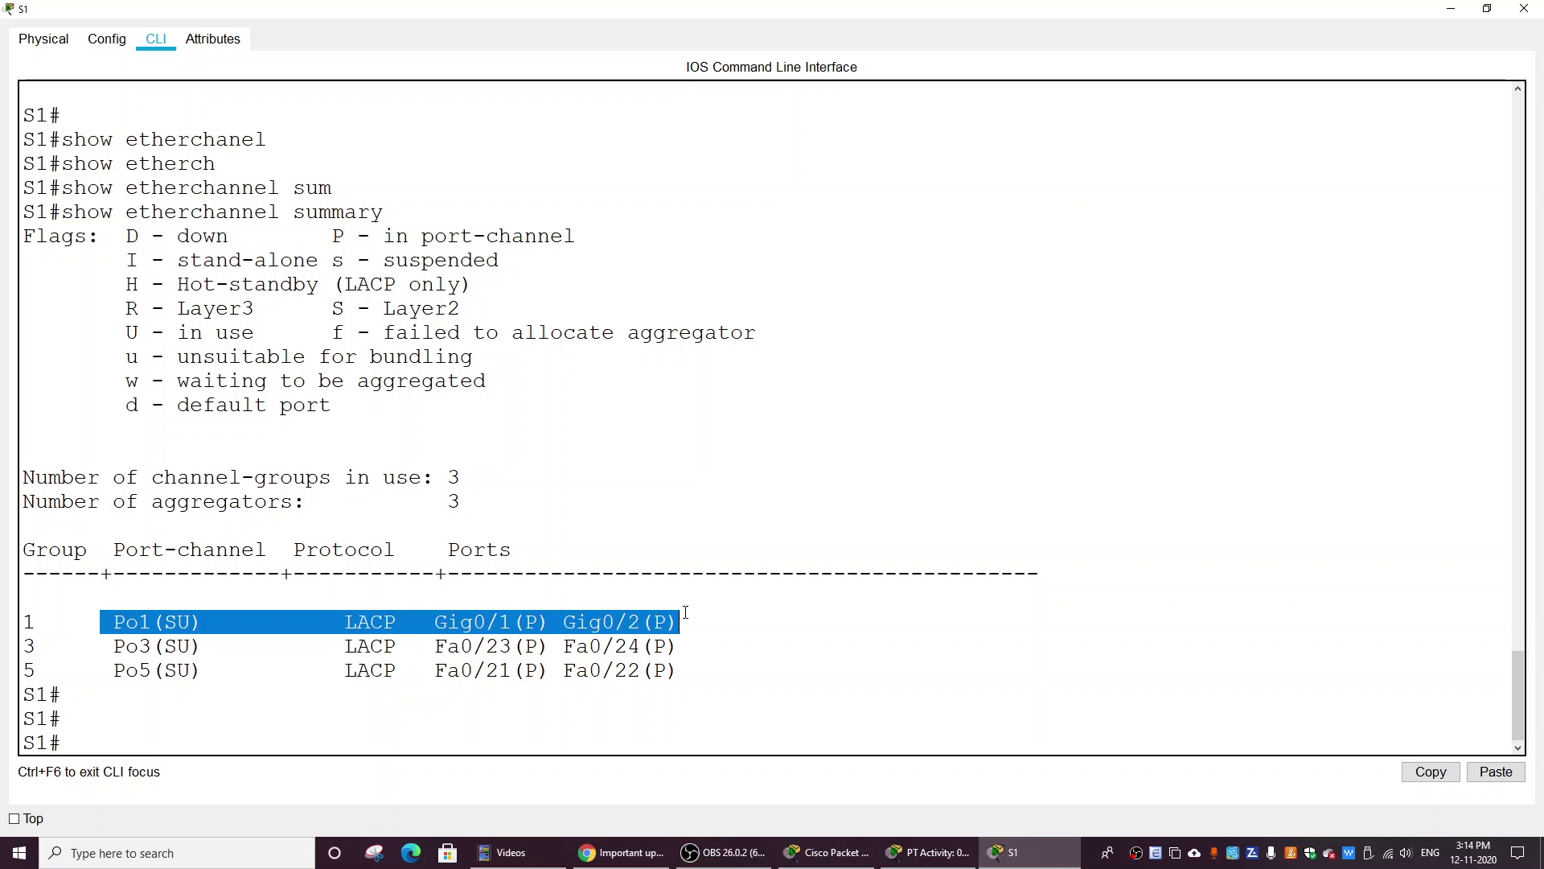
{"action": "left_click", "coordinate": [605, 622]}
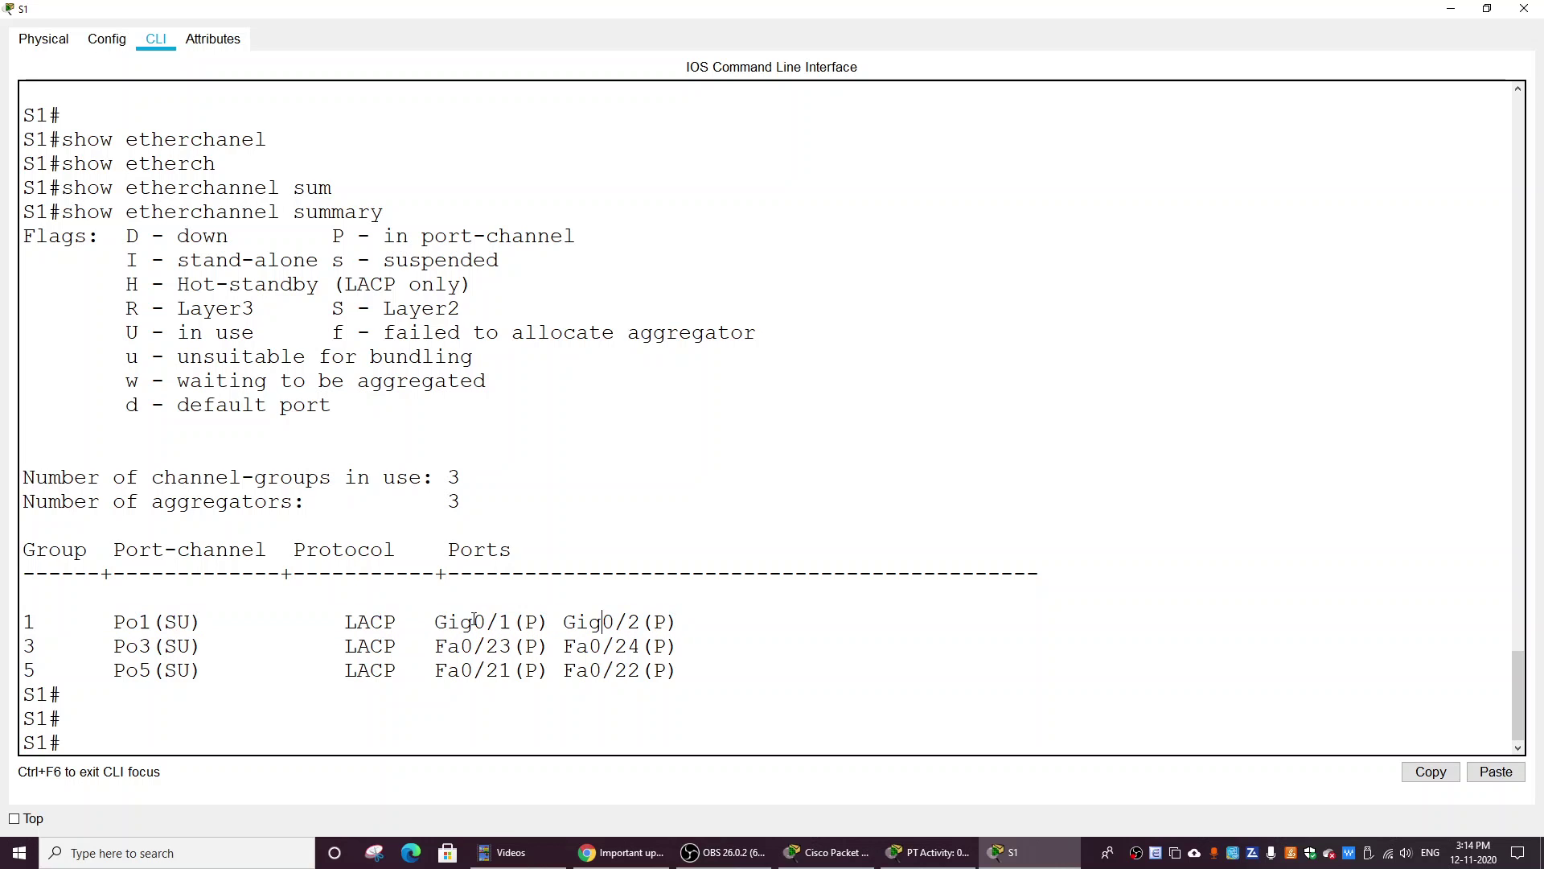
{"action": "left_click_drag", "start_coordinate": [435, 623], "coordinate": [660, 622]}
{"action": "left_click_drag", "start_coordinate": [381, 233], "coordinate": [577, 236]}
{"action": "left_click", "coordinate": [620, 258]}
{"action": "left_click", "coordinate": [1524, 8]}
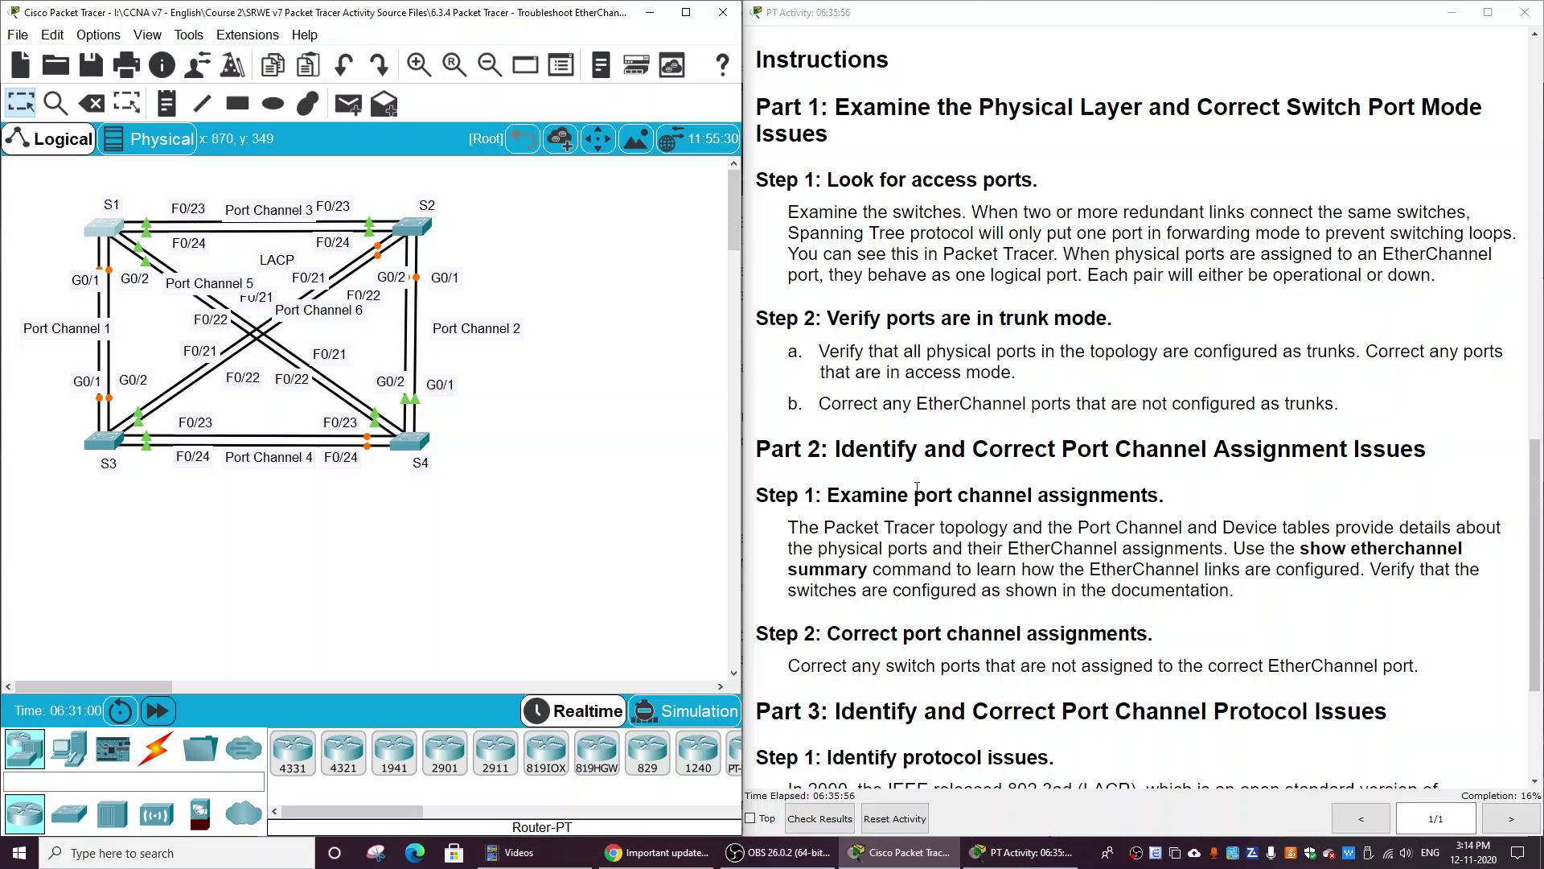
Step: Review the activity's protocol instructions in Part 3 and return to the Device Table of groups and ports
{"action": "scroll", "coordinate": [1134, 402], "scroll_direction": "down", "scroll_amount": 3}
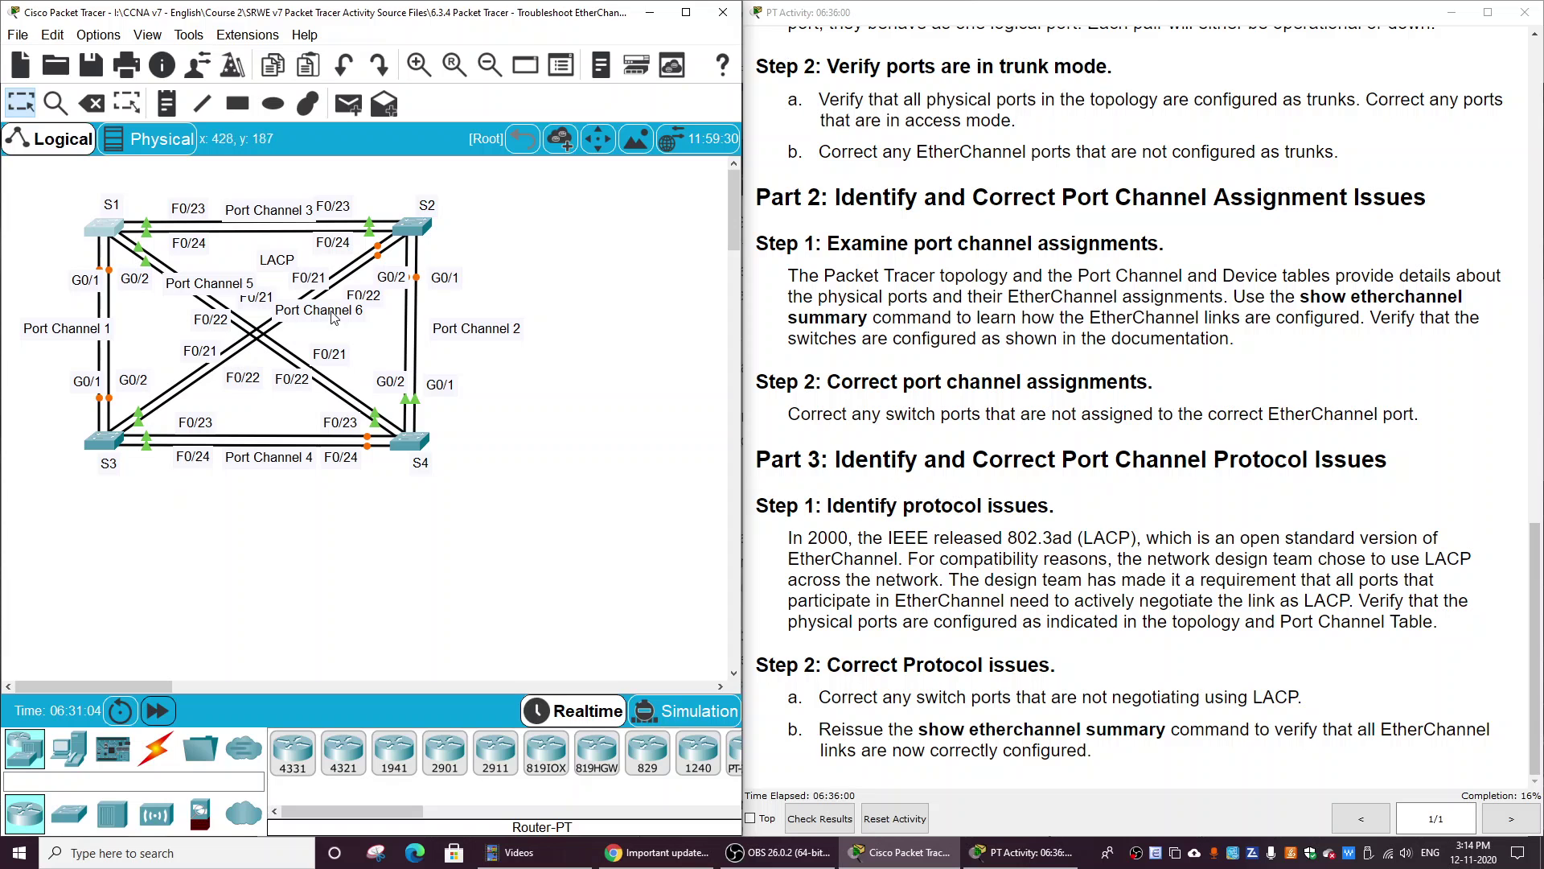
{"action": "scroll", "coordinate": [1076, 480], "scroll_direction": "up", "scroll_amount": 3}
{"action": "scroll", "coordinate": [1076, 480], "scroll_direction": "up", "scroll_amount": 15}
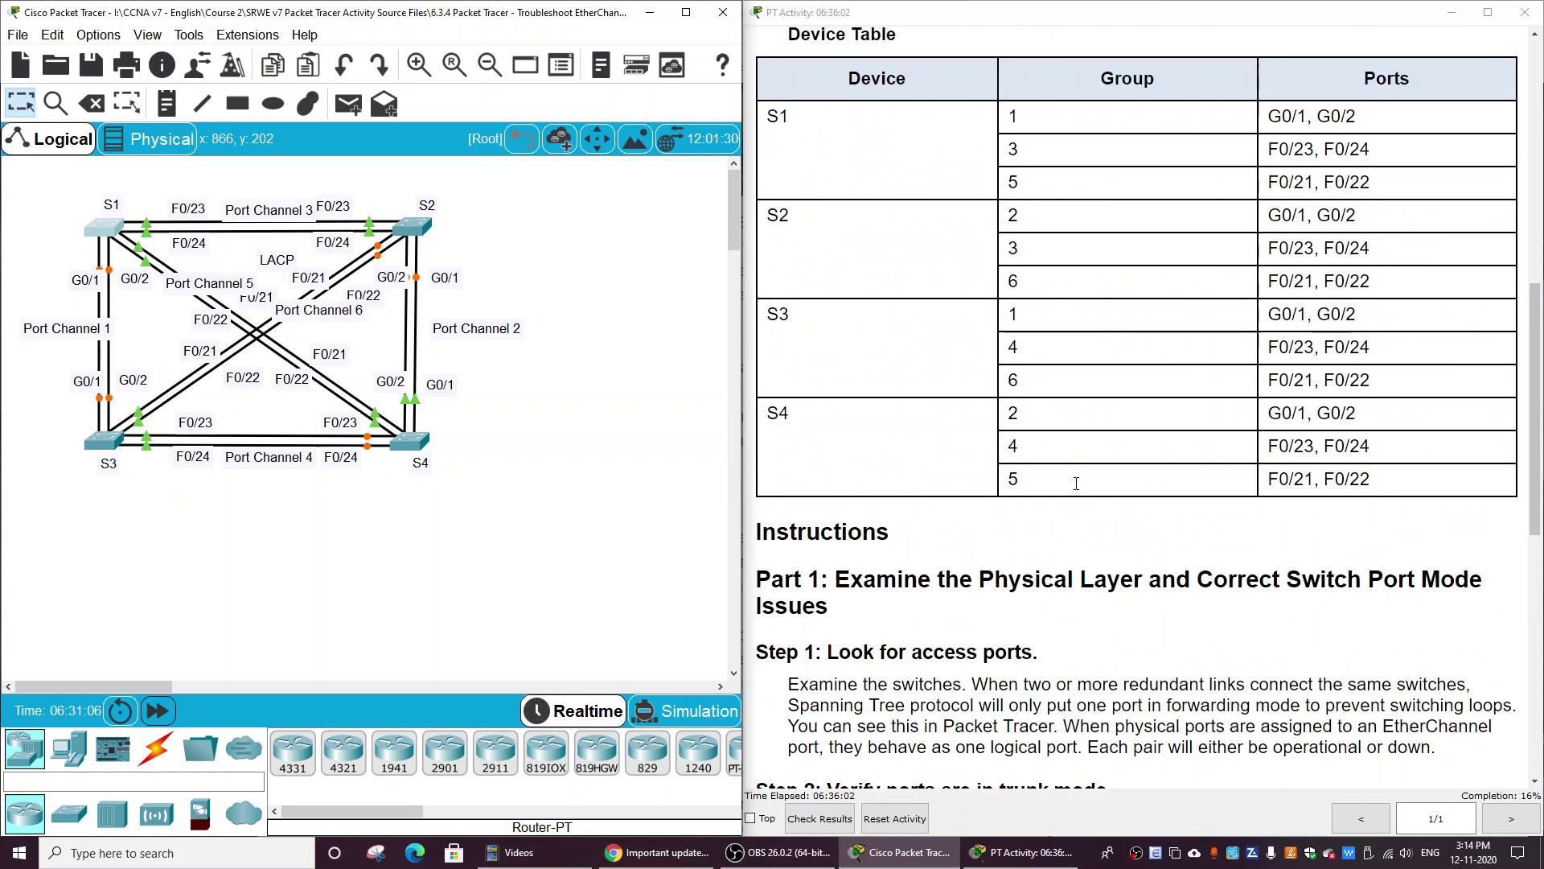